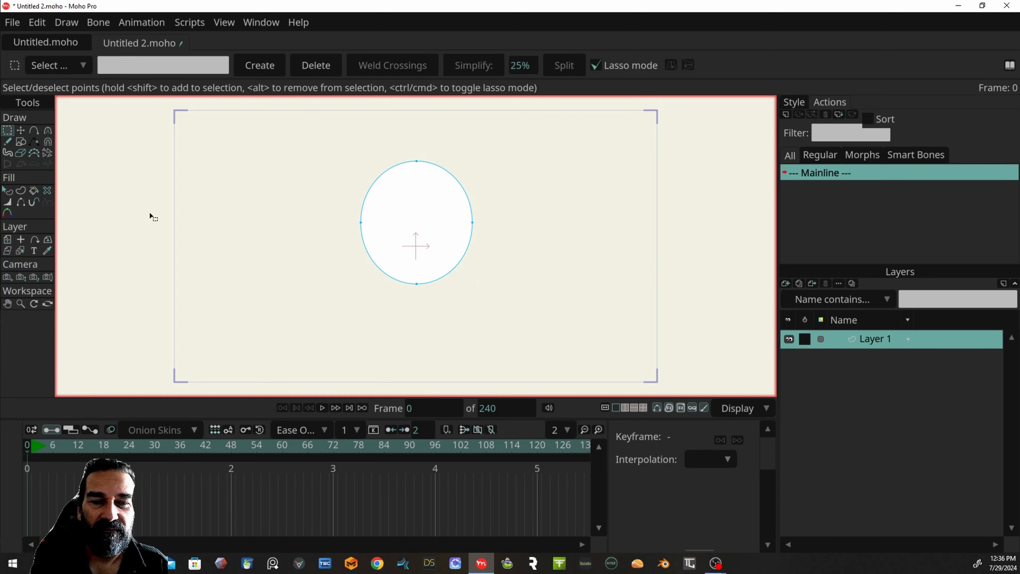
Step: Create a shape from the oval's closed outline with both fill and stroke
click(24, 191)
click(440, 226)
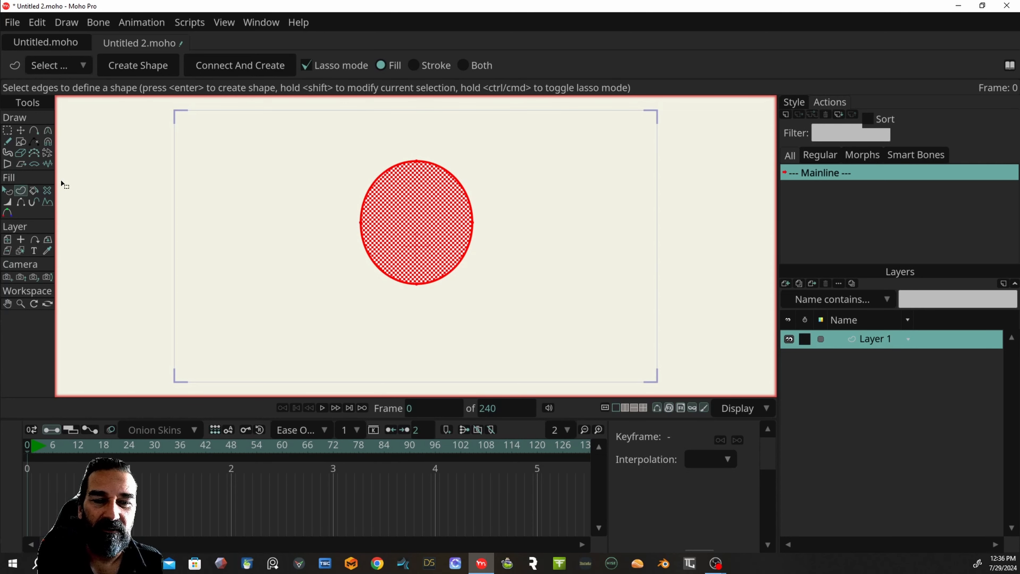
click(414, 65)
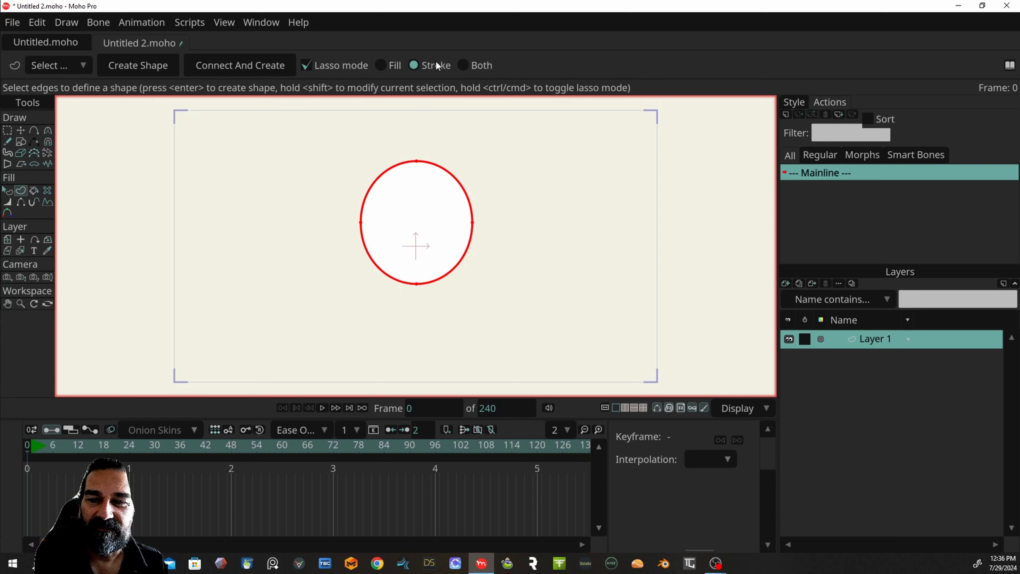
click(464, 65)
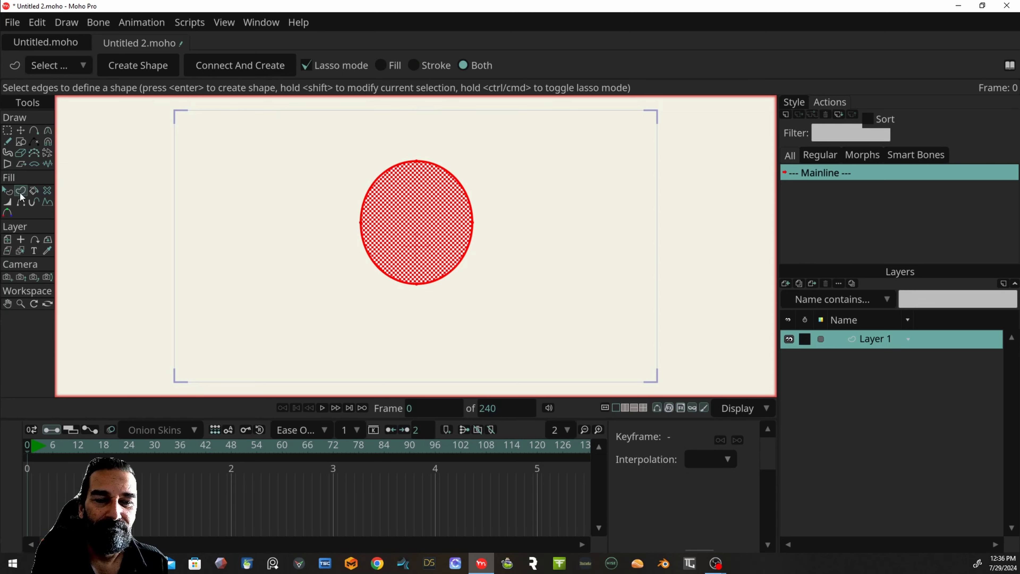
click(155, 65)
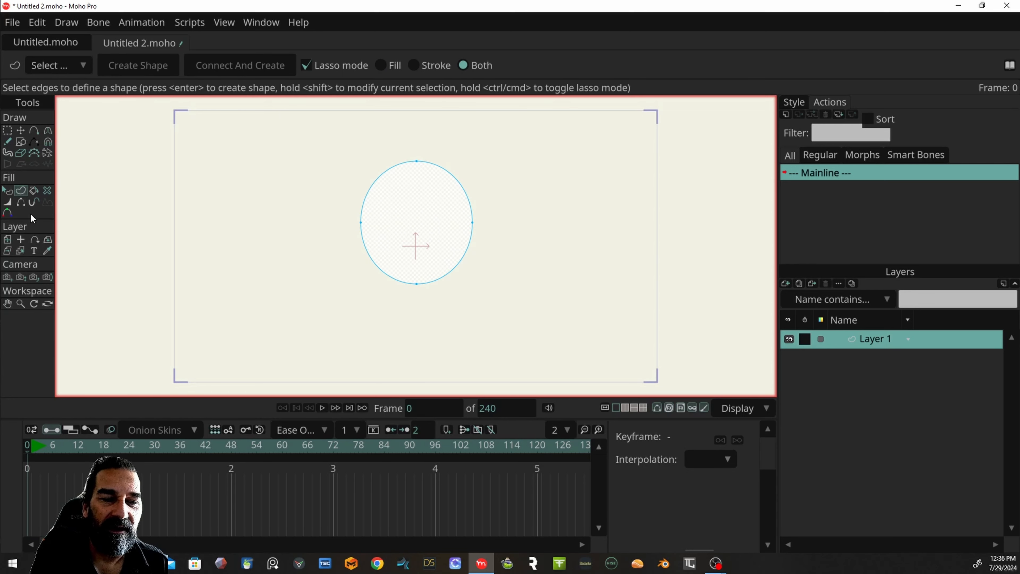
Step: Turn on the oval shape's 4 px black stroke and change its fill to a light peach skin tone
click(13, 194)
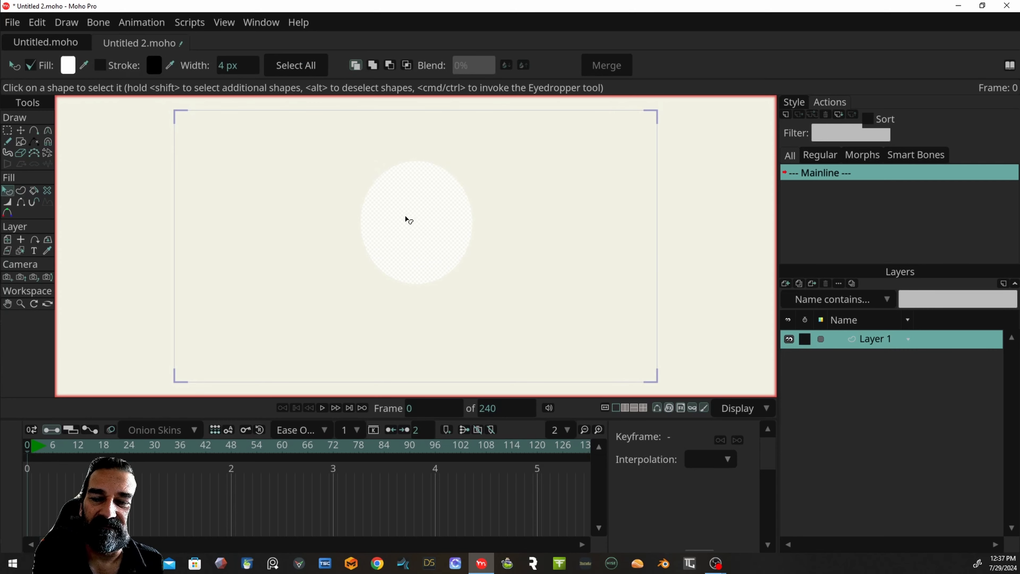
click(100, 65)
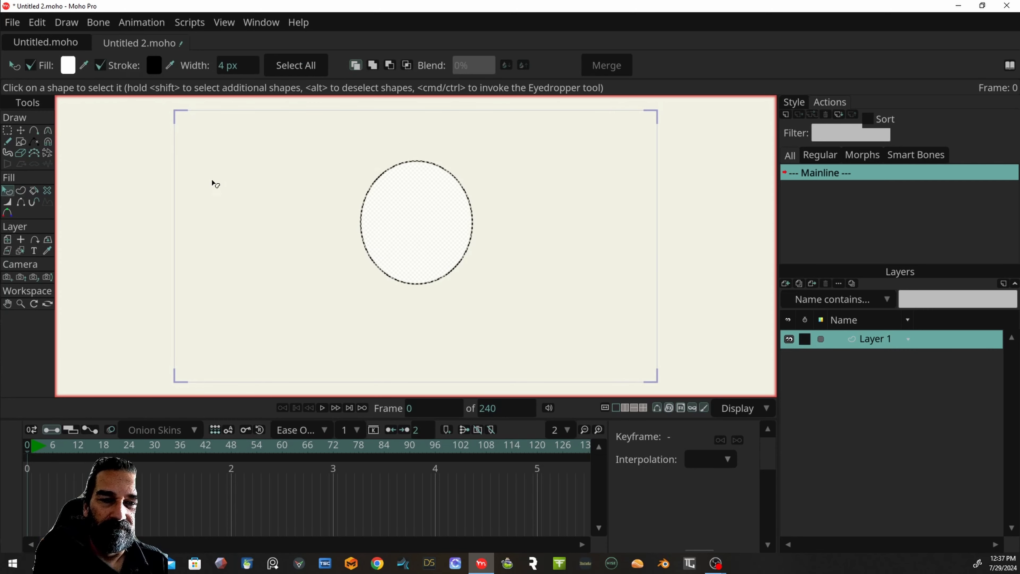
click(68, 66)
drag(238, 293, 239, 305)
mouse_move(187, 257)
mouse_down()
mouse_move(147, 219)
mouse_move(145, 199)
mouse_up()
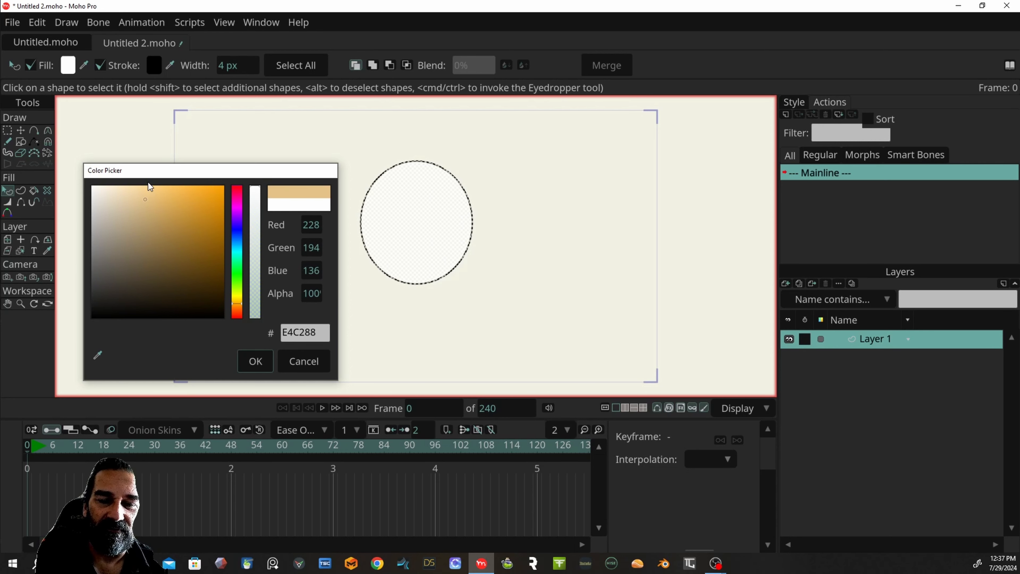
drag(237, 302, 233, 302)
drag(144, 200, 130, 198)
click(264, 361)
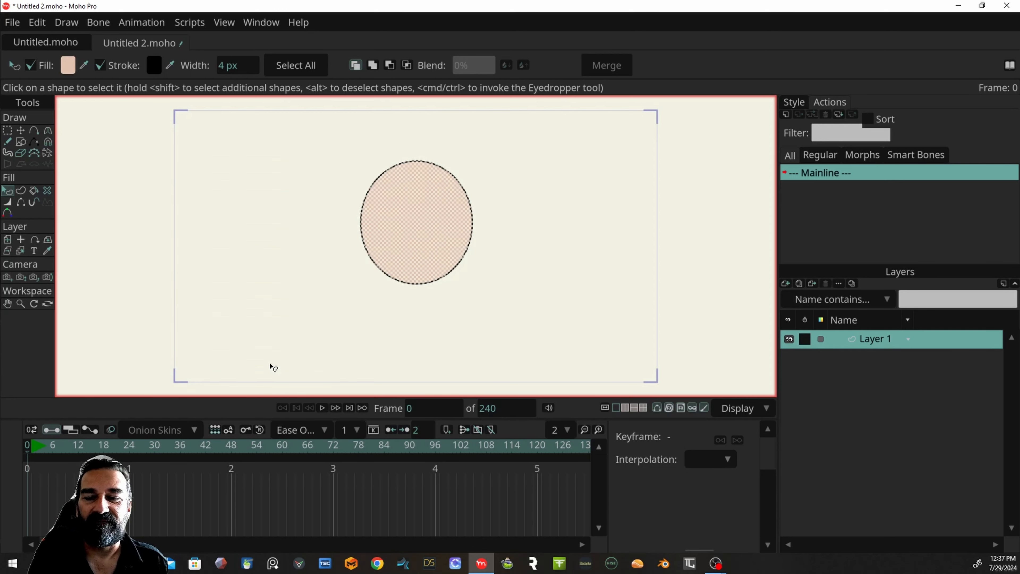
Step: Narrow and shorten the head oval by moving its two side points and its bottom point inward
click(7, 130)
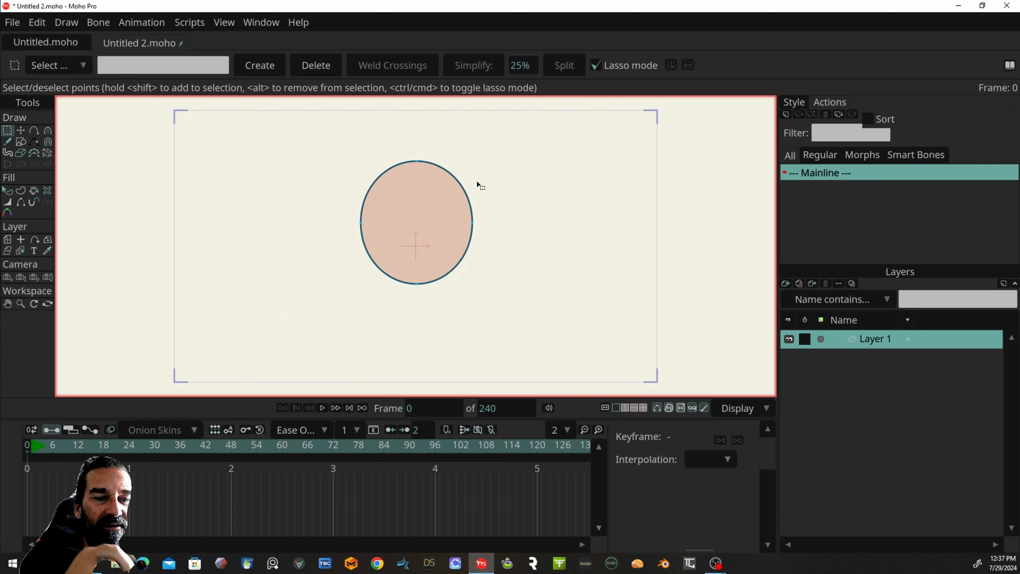
click(21, 131)
drag(362, 222, 386, 217)
drag(474, 223, 459, 229)
drag(426, 279, 426, 262)
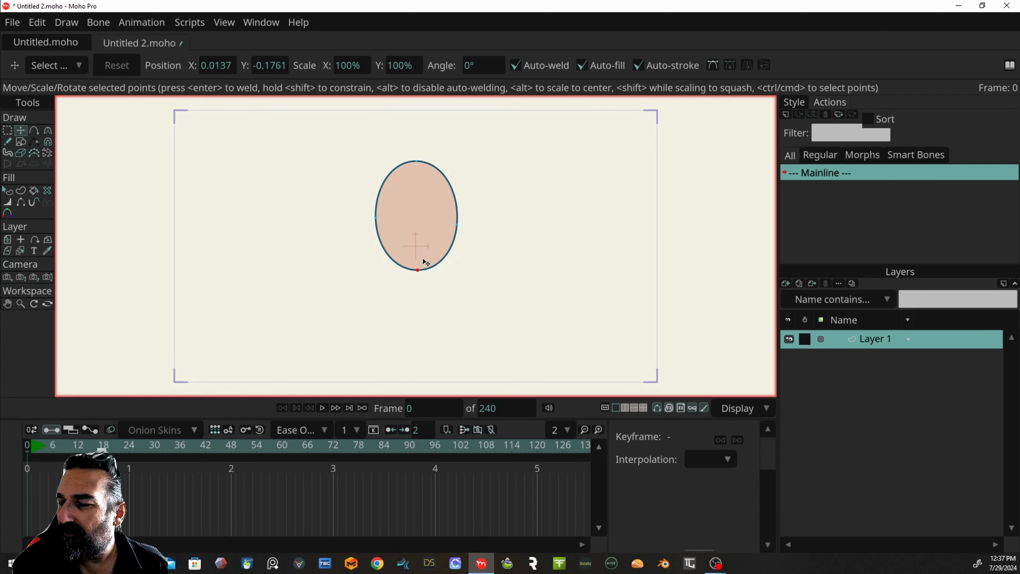
Step: Add a new vector layer named "ear R"
click(792, 287)
click(833, 299)
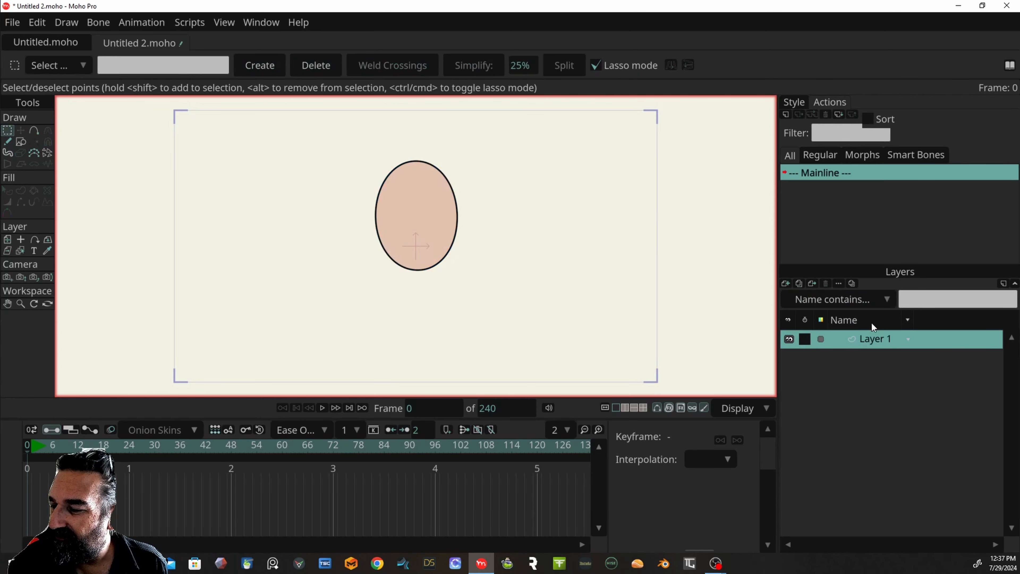
text(ear)
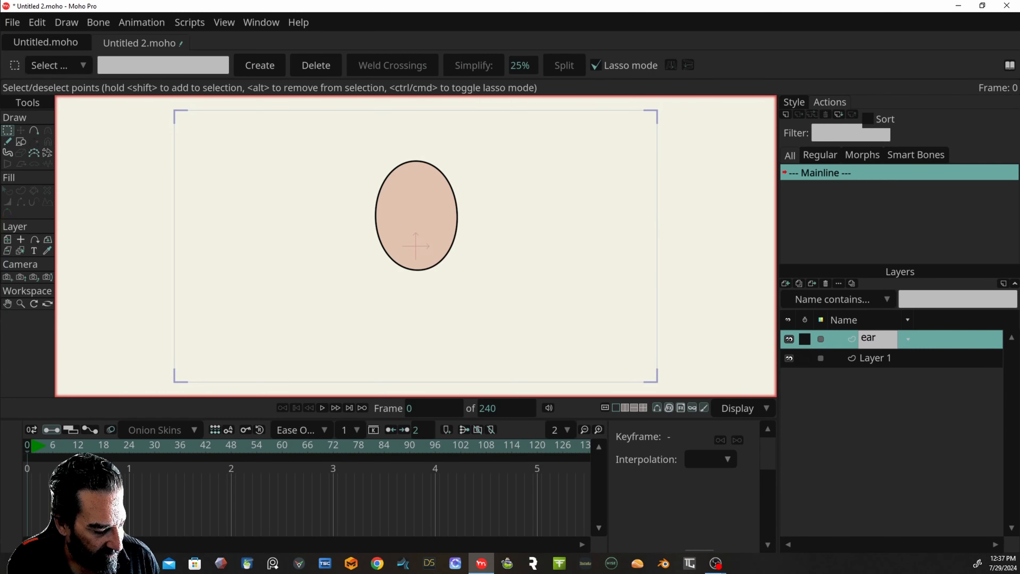
text( R)
key(Return)
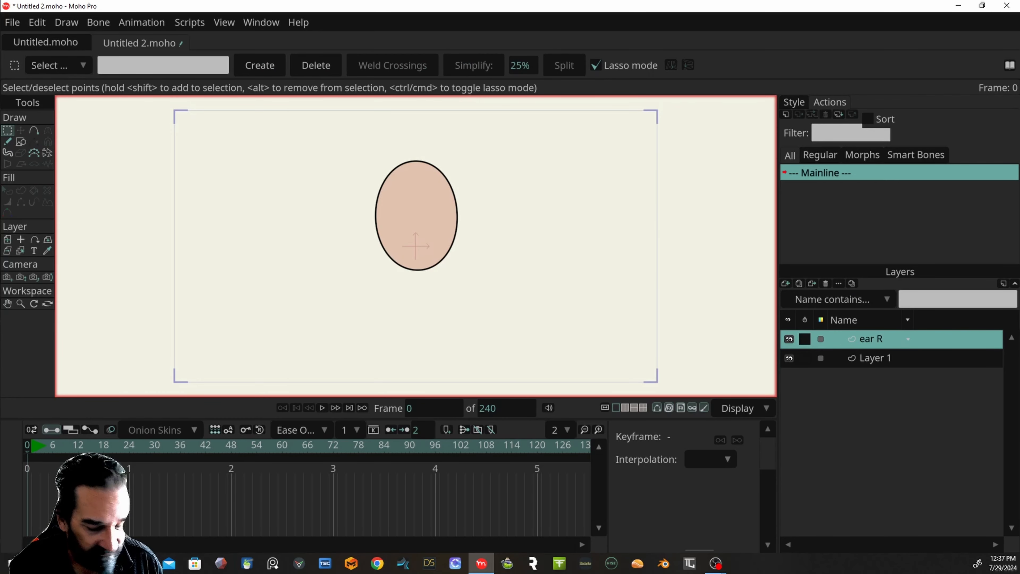
Step: Rename Layer 1 as "head"
double_click(880, 358)
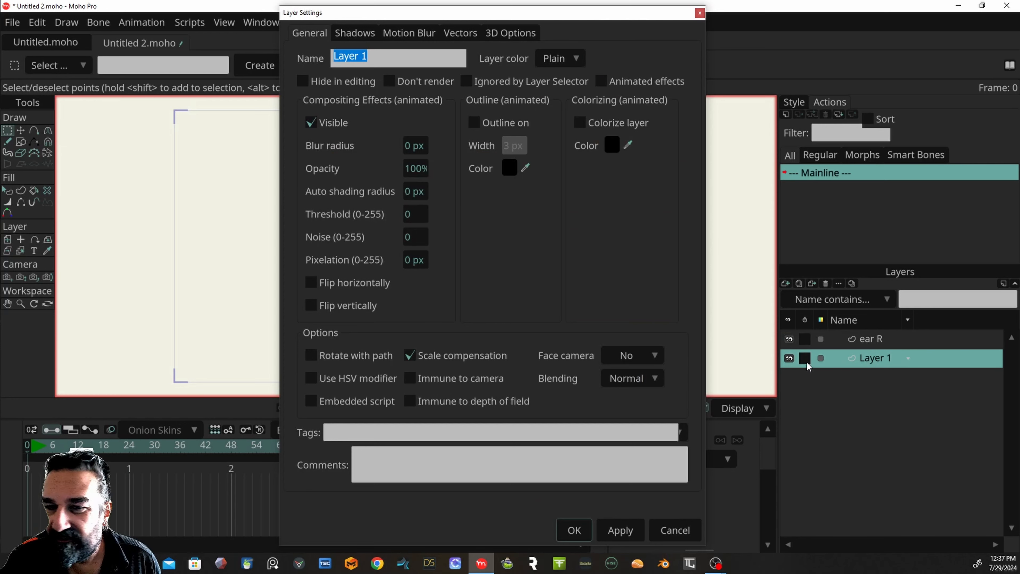
text(he)
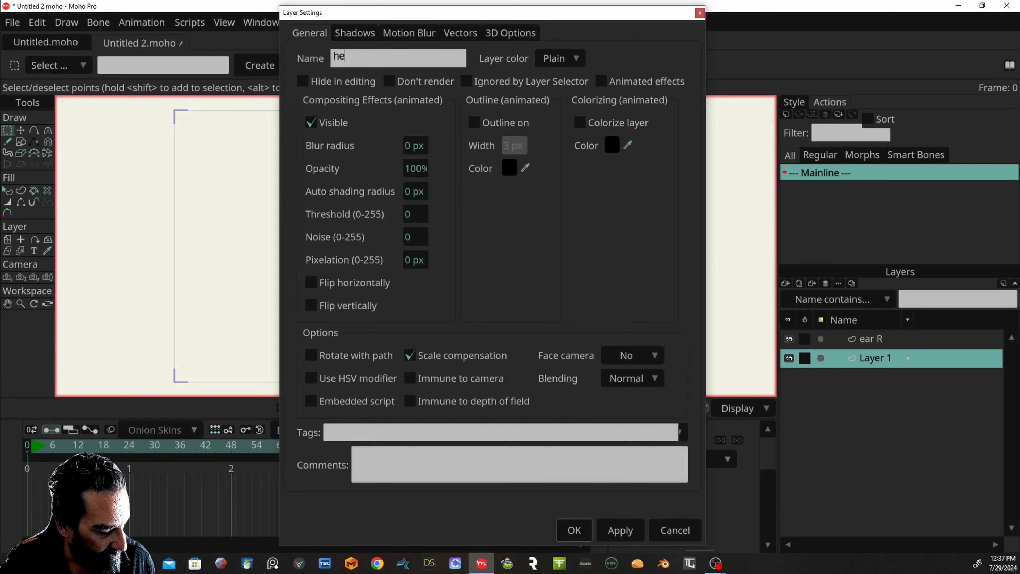
text(ad)
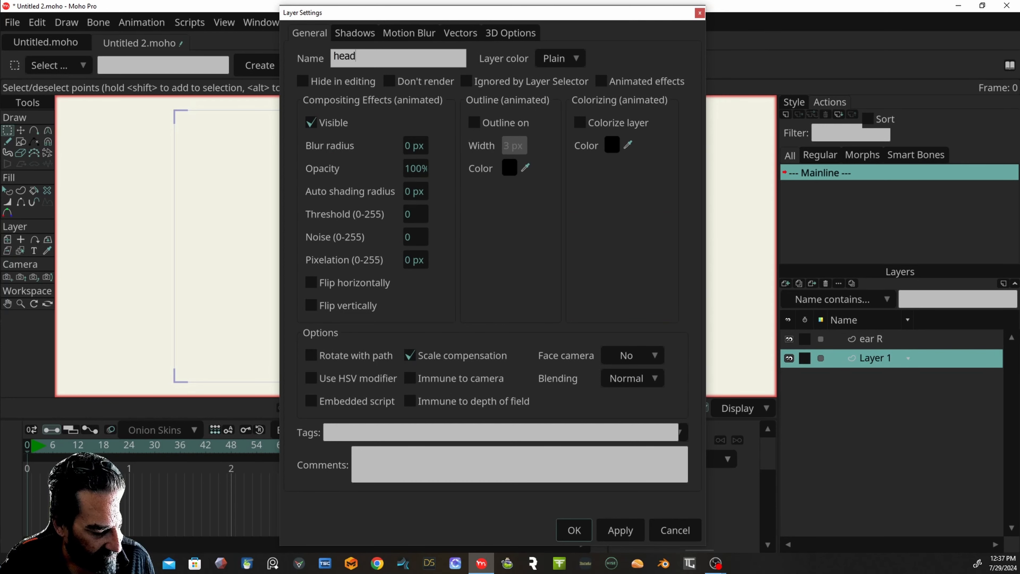
key(Return)
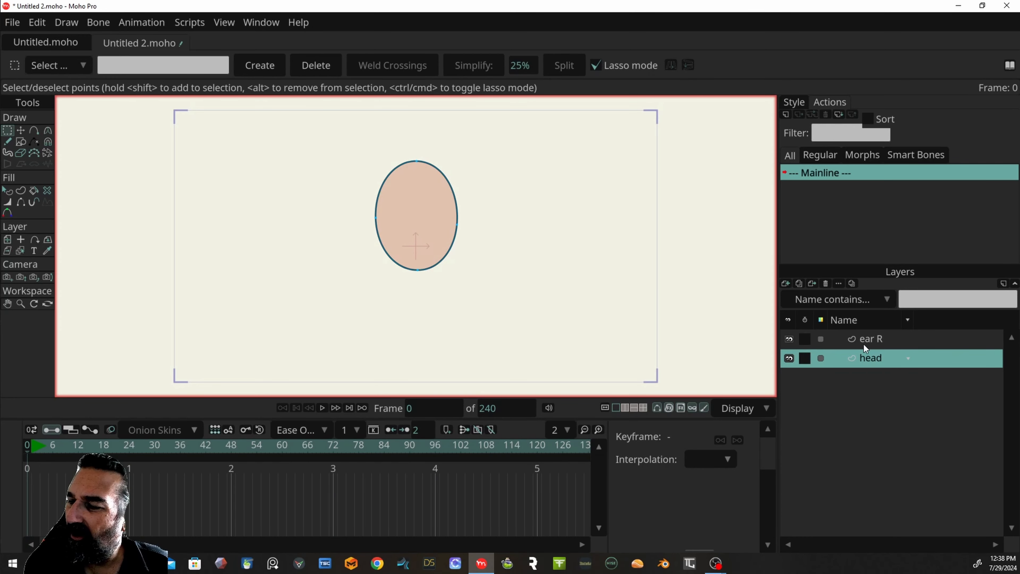
Step: Make the ear R layer active and choose the Draw Shape tool with the oval shape
click(889, 340)
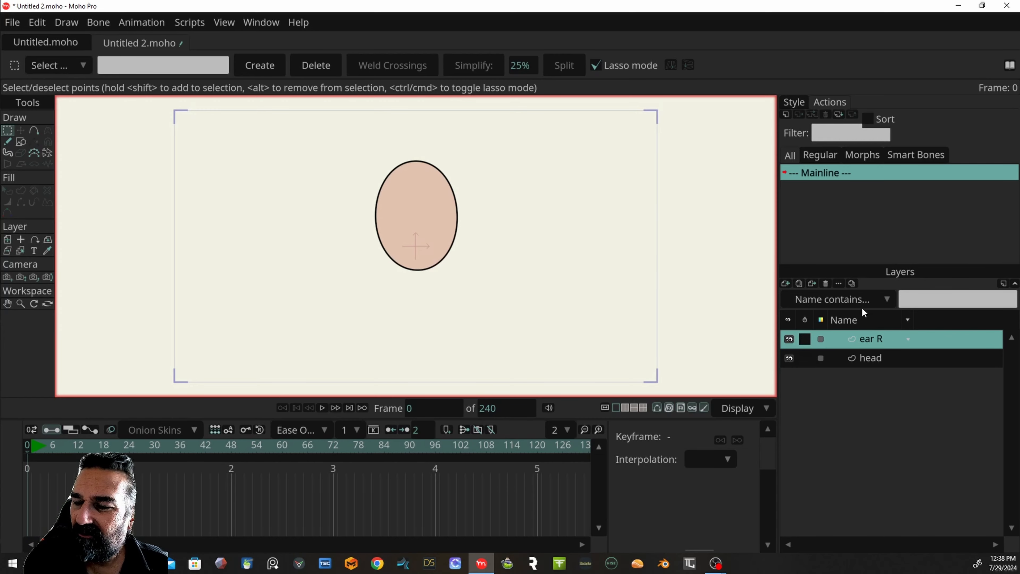
click(20, 141)
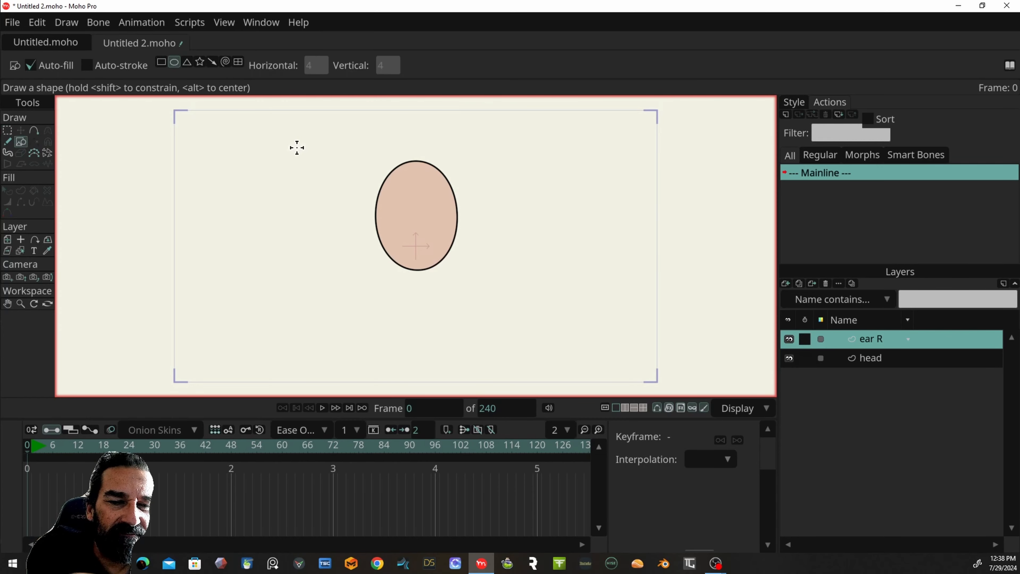
drag(367, 188, 385, 221)
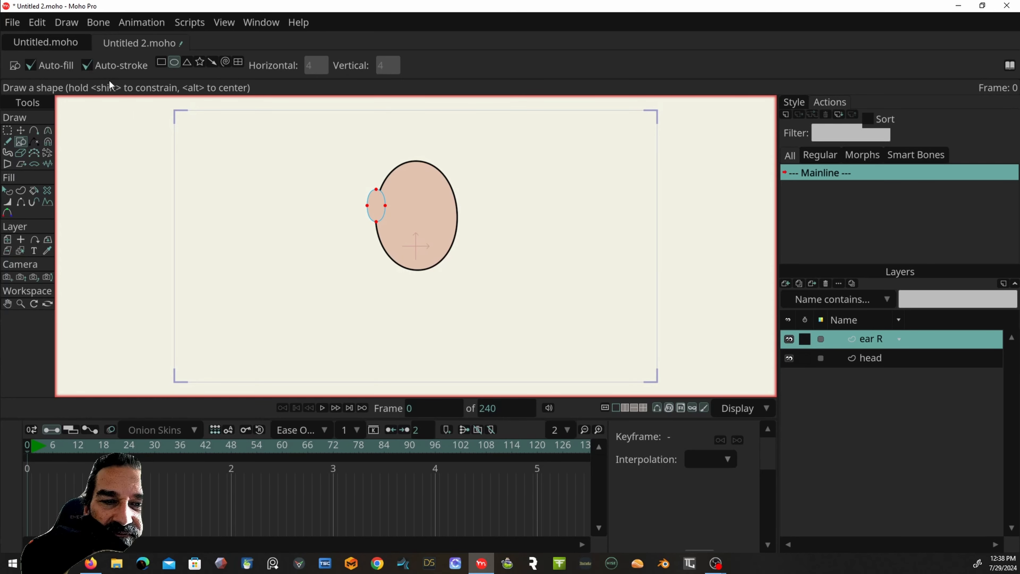
drag(319, 162, 352, 177)
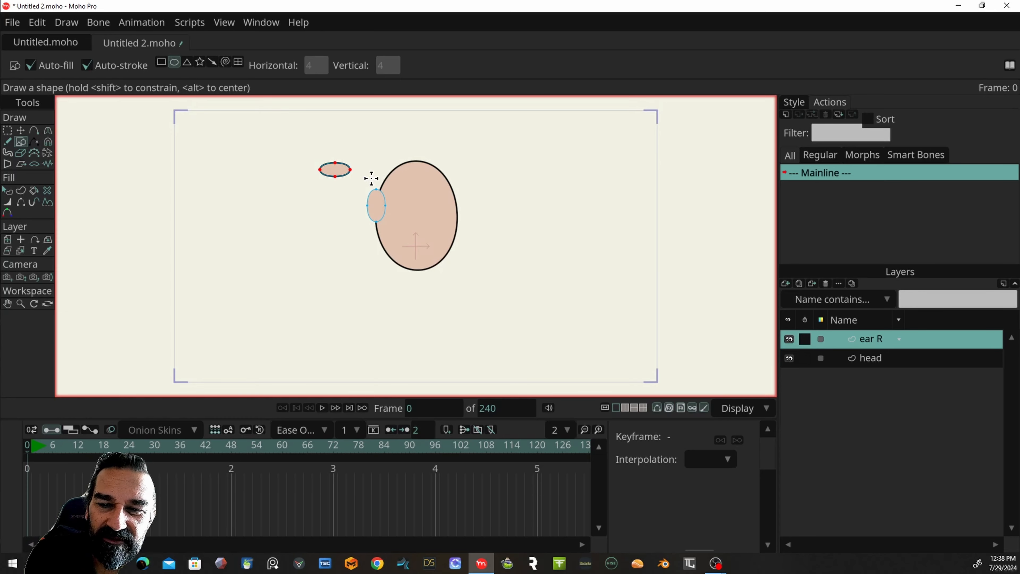
key(ctrl+z)
key(ctrl+z)
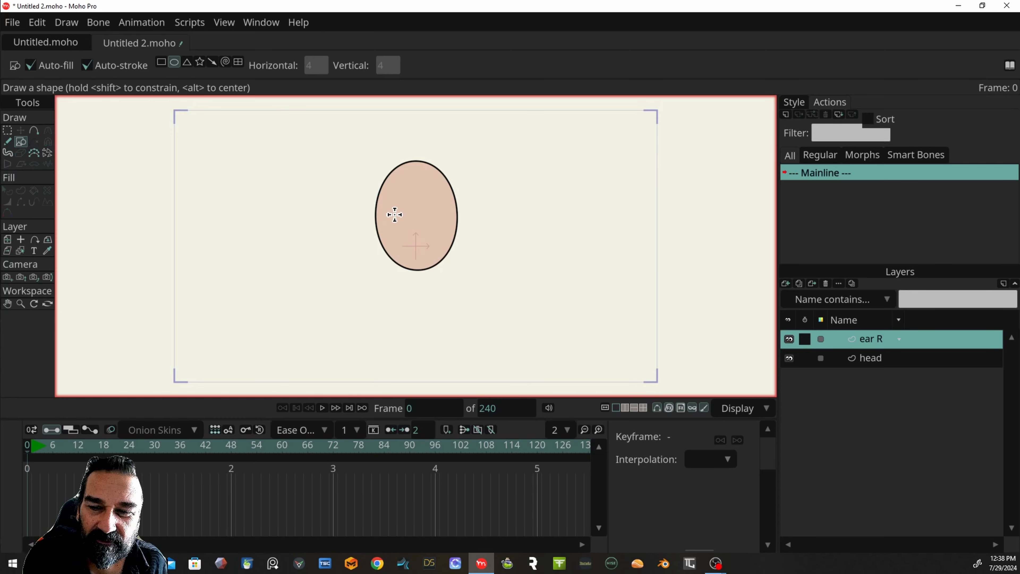
Step: Draw a small stroked oval ear overlapping the head's left edge and place the ear R layer beneath the head layer
drag(359, 187, 387, 223)
key(g)
click(319, 378)
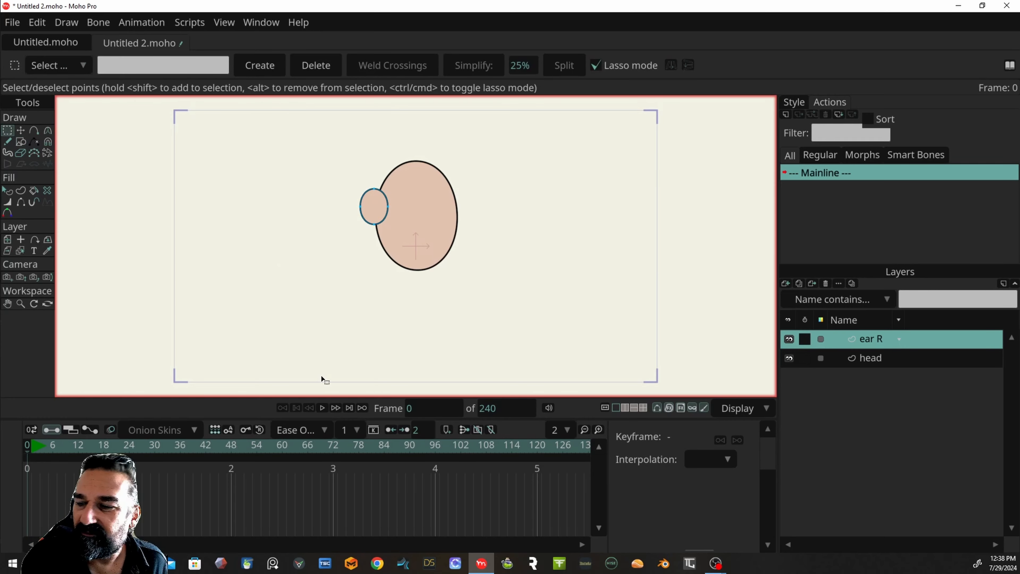
double_click(925, 342)
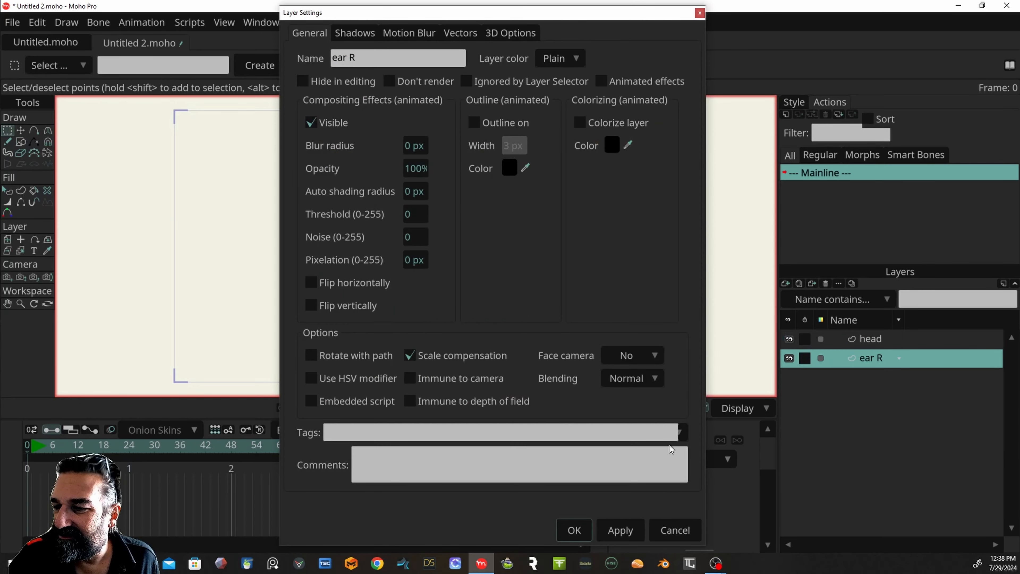
click(666, 533)
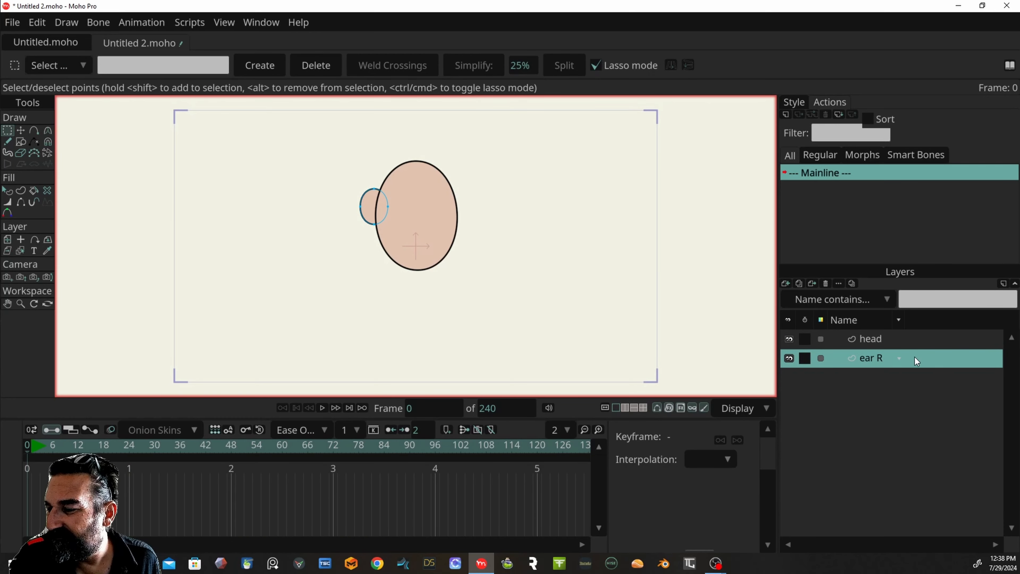
Step: Duplicate the ear R layer and rename the copy "ear L"
right_click(884, 359)
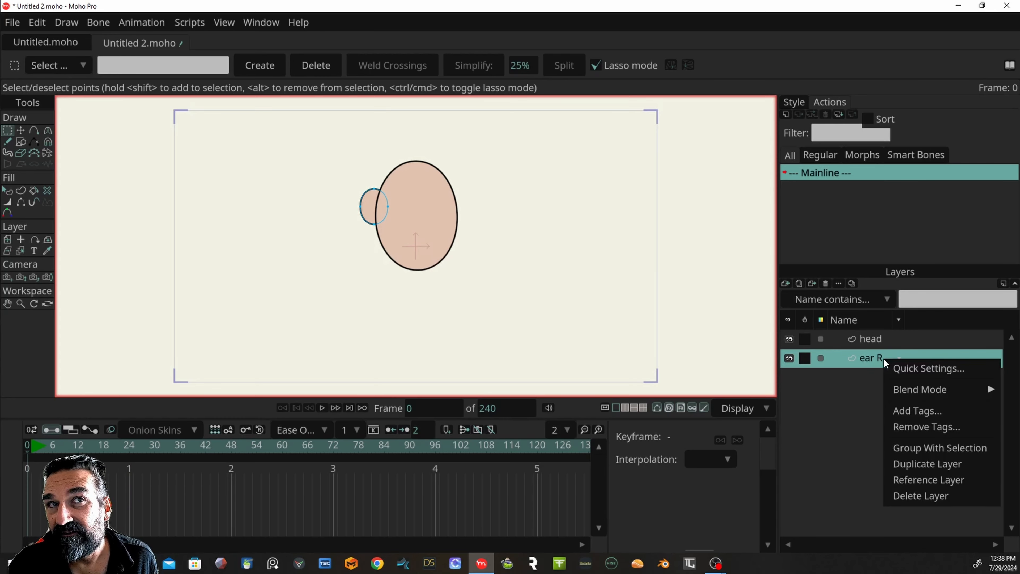
click(914, 462)
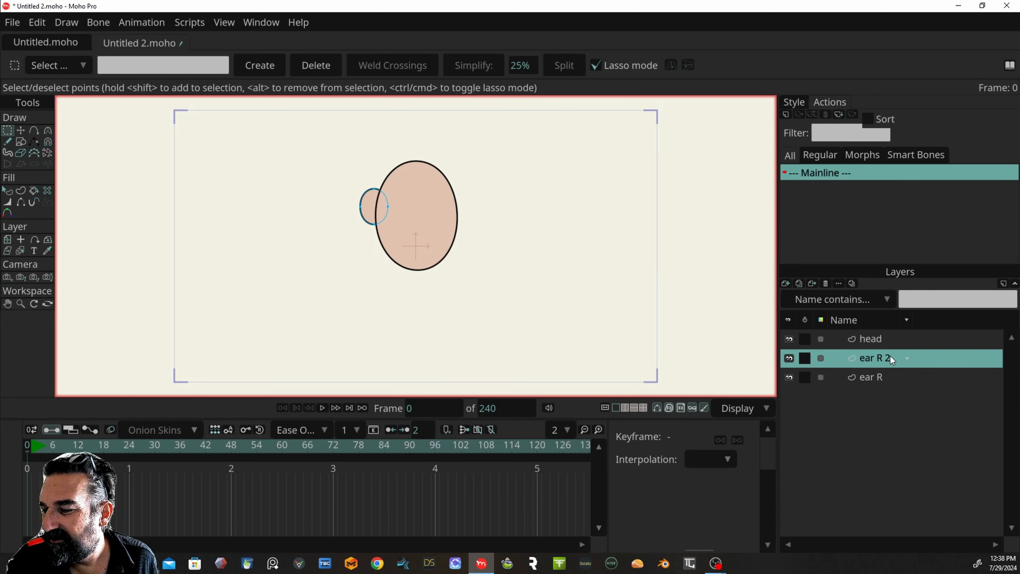
double_click(890, 356)
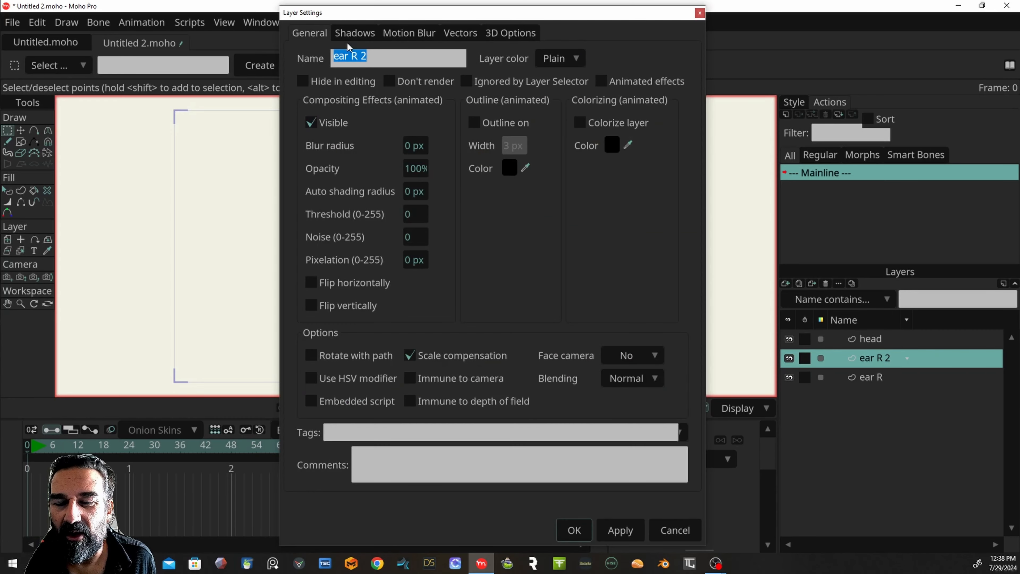
drag(351, 59, 376, 61)
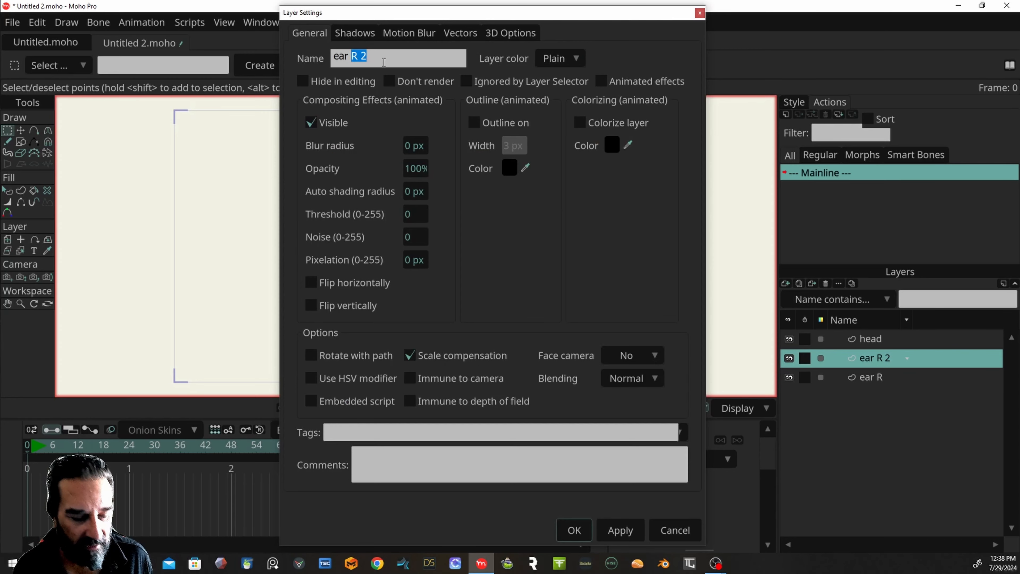
text(L)
key(Return)
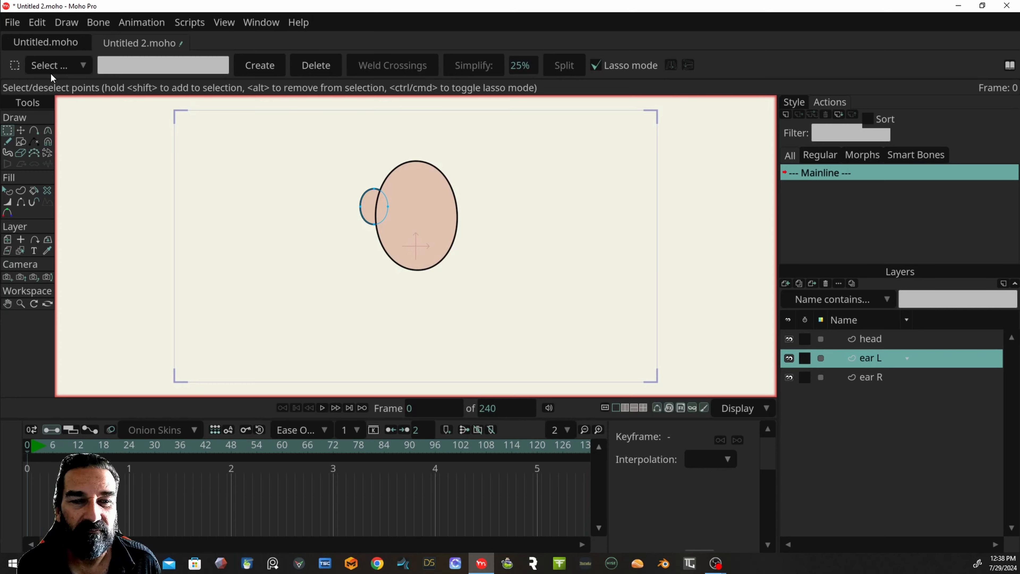
Step: Move the ear L layer to the head's right edge, about X 0.62, and set its origin at the ear's centre
click(7, 240)
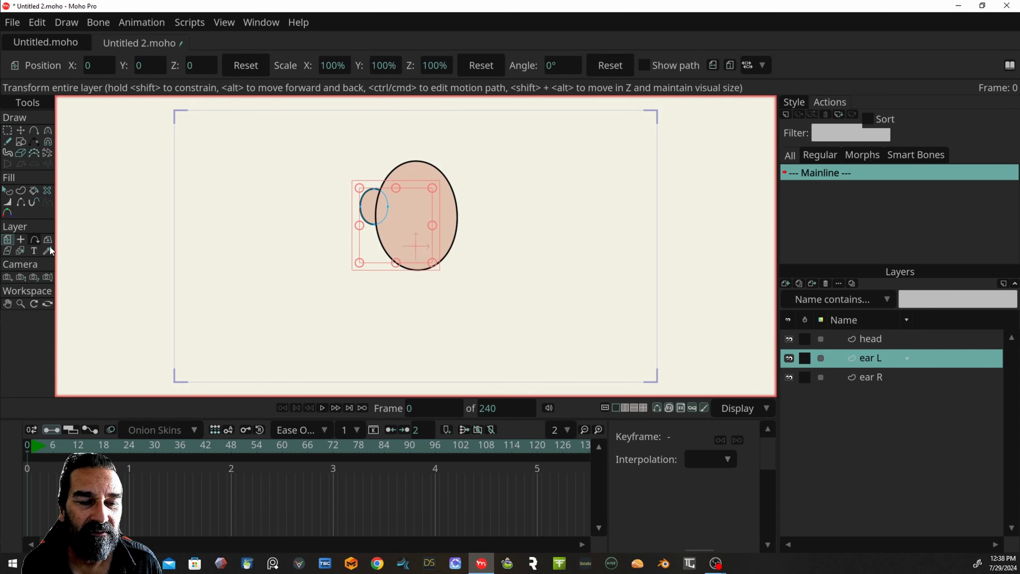
drag(379, 210, 463, 213)
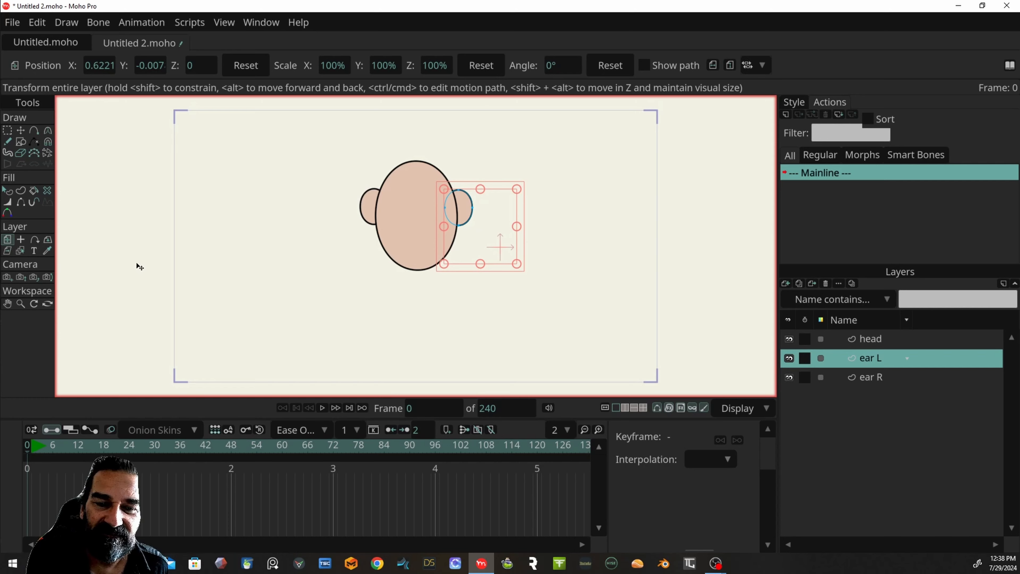
click(20, 239)
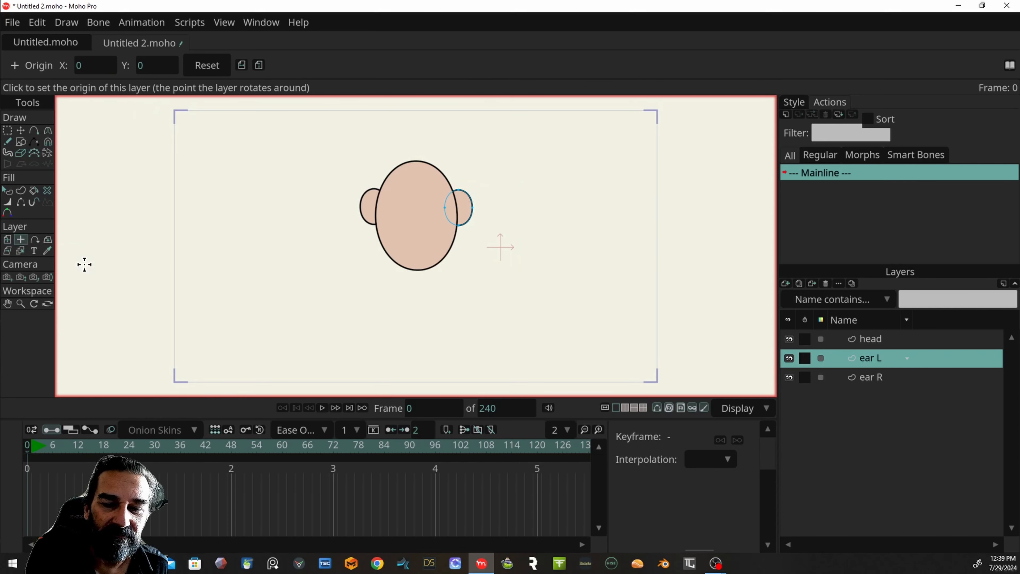
click(478, 221)
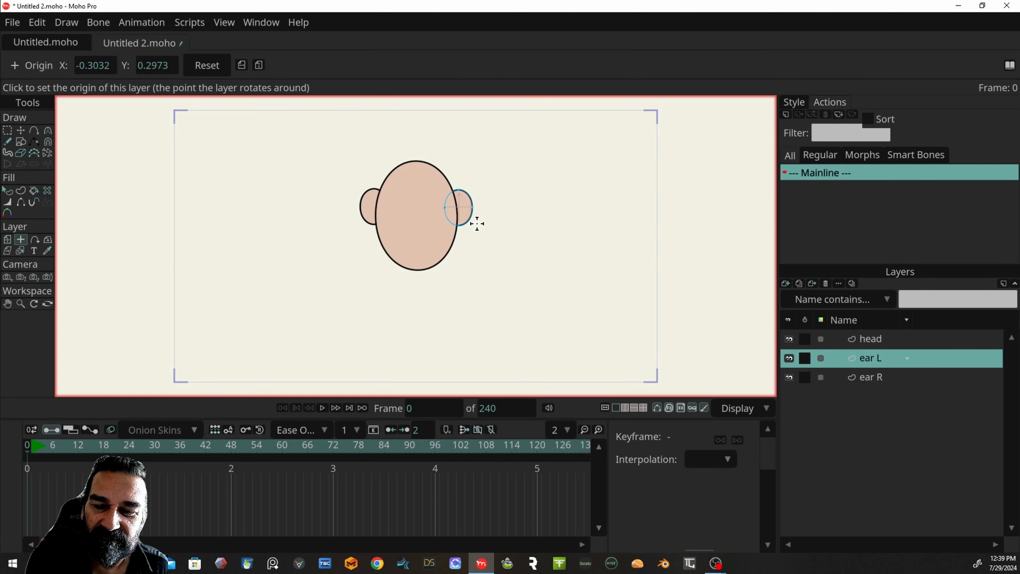
click(7, 240)
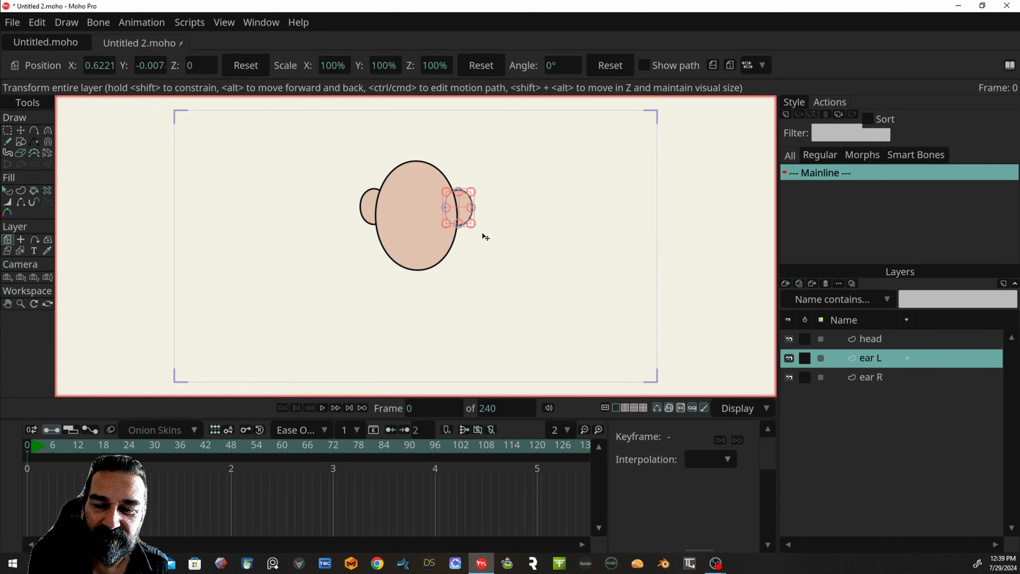
Step: Set the ear R layer's origin at the ear's centre, about X -0.29, Y 0.29, and return to the Transform Layer tool
click(869, 380)
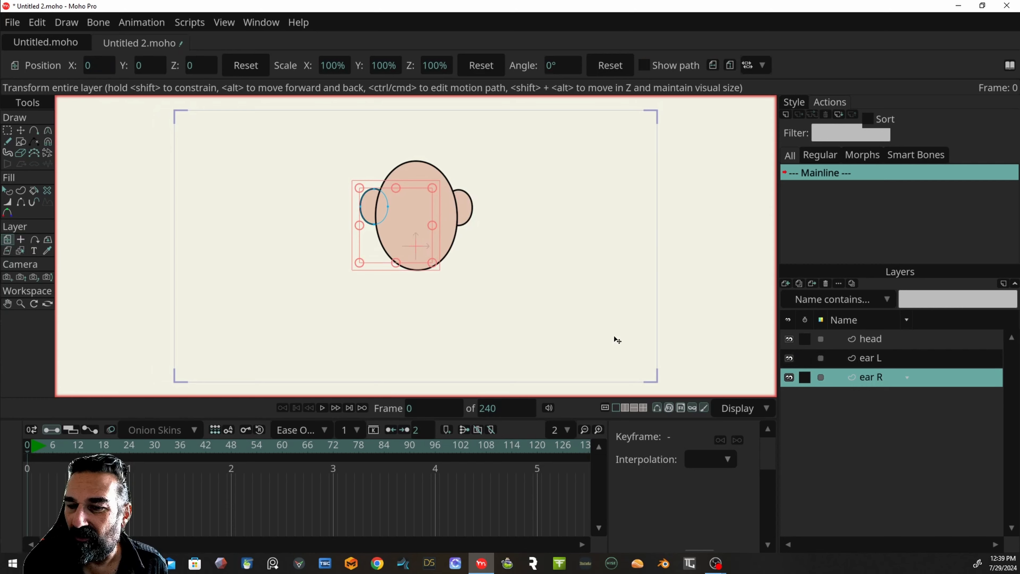
click(21, 239)
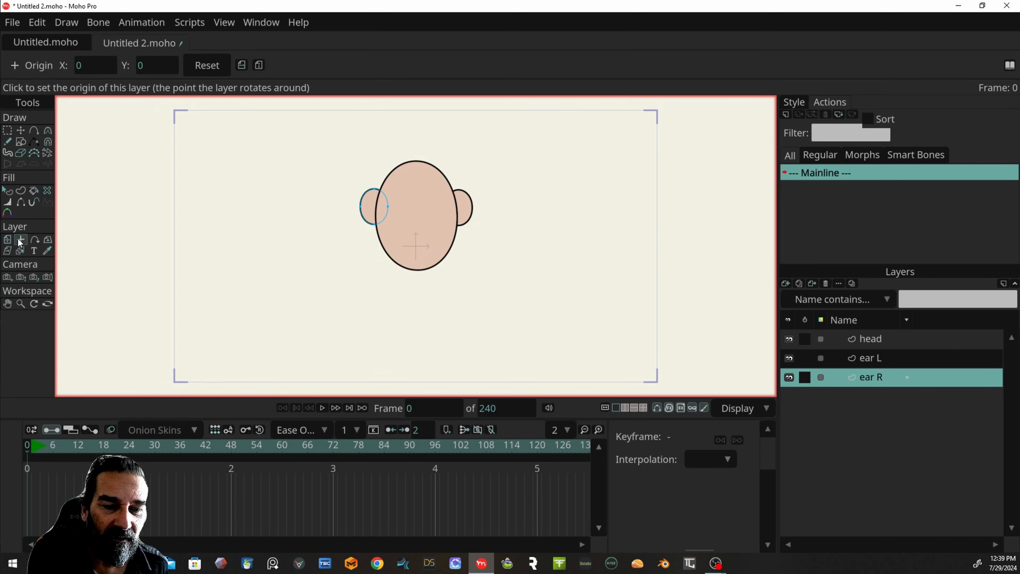
click(376, 206)
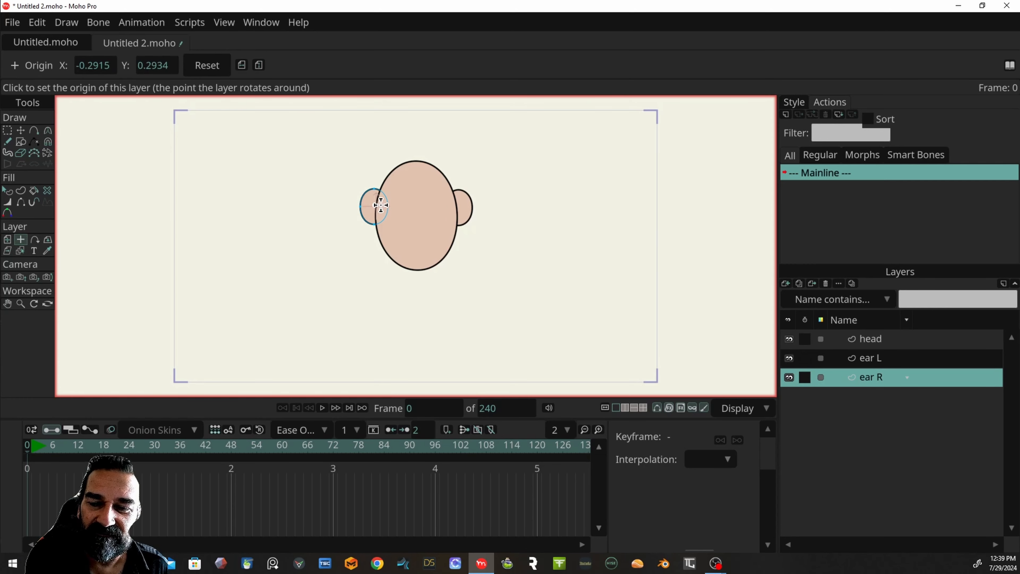
click(7, 240)
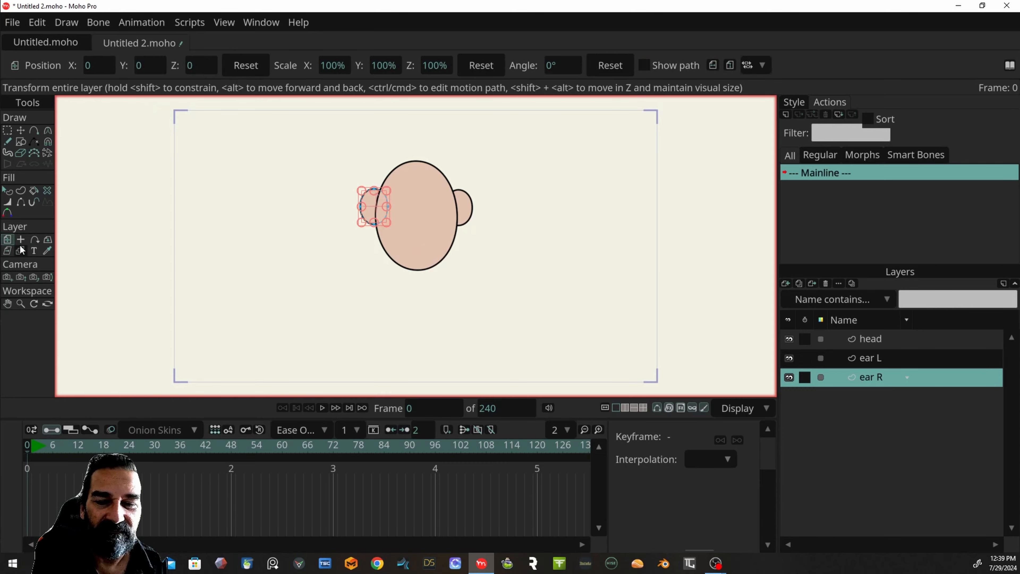
Step: Add a vector layer above the head layer and name it "neck"
click(872, 339)
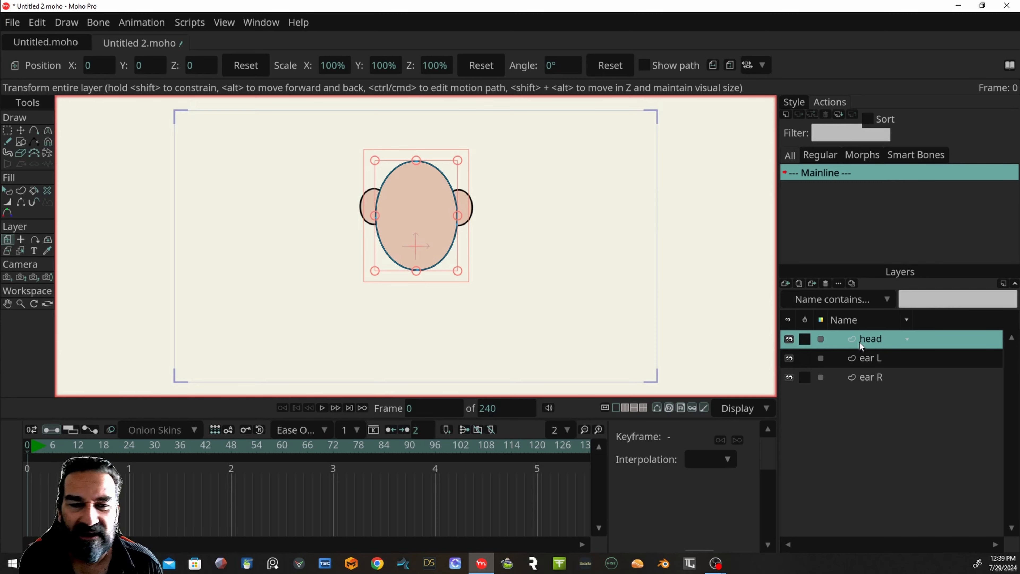
click(786, 284)
click(814, 299)
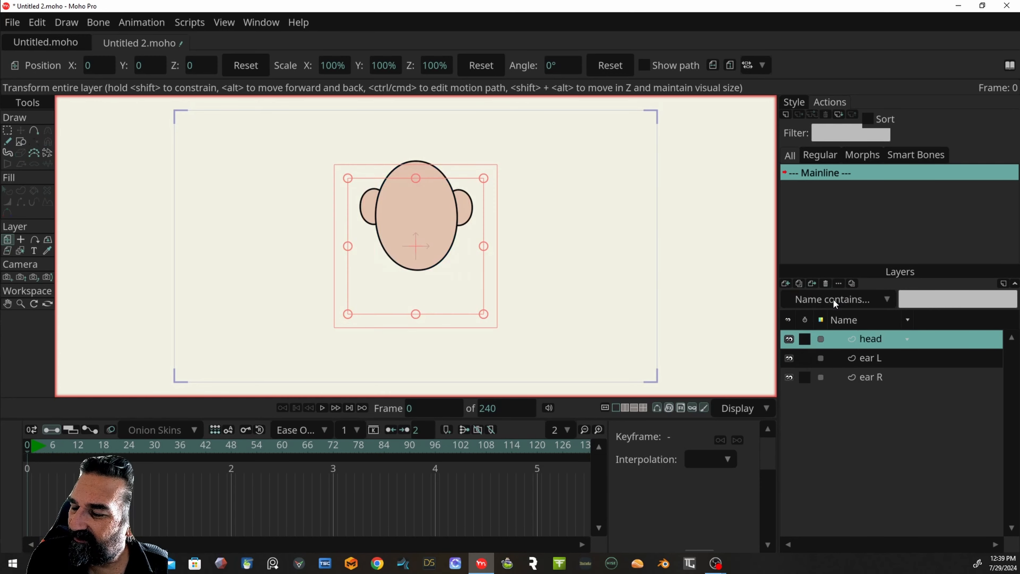
text(ne)
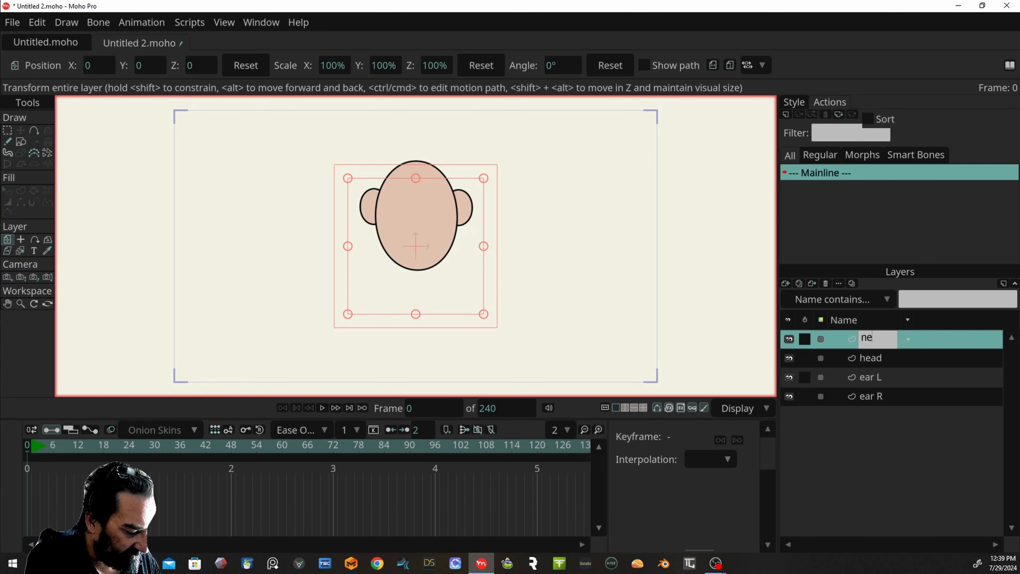
text(ck)
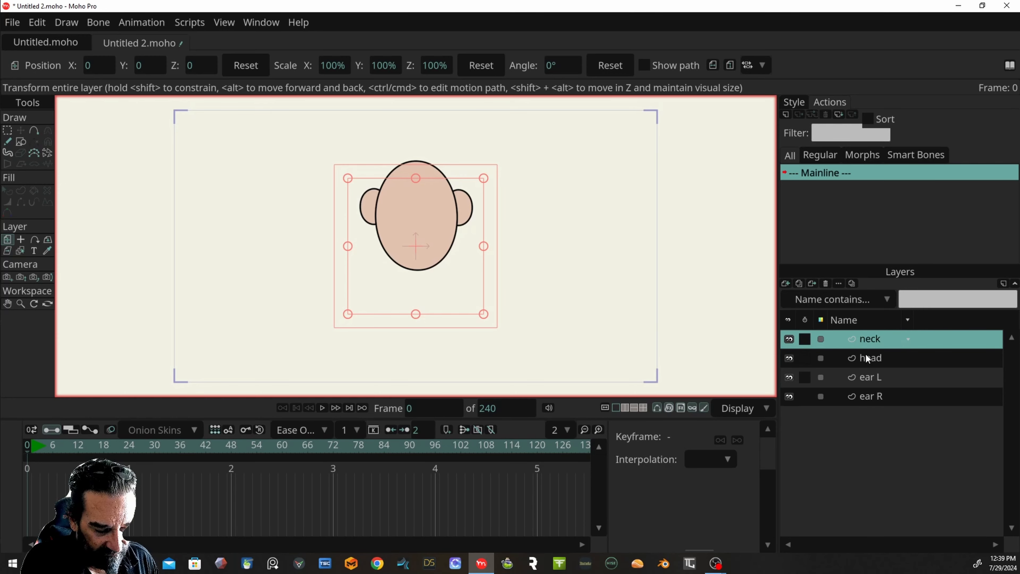
Step: Draw a narrow vertical rectangle with fill and stroke on the neck layer, overlapping the chin and extending below it
click(21, 142)
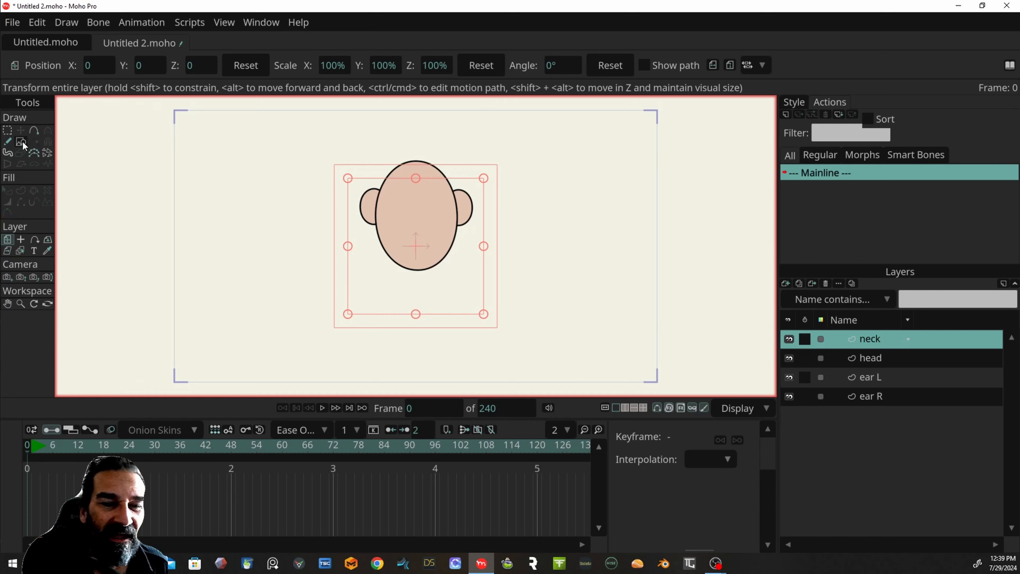
click(162, 62)
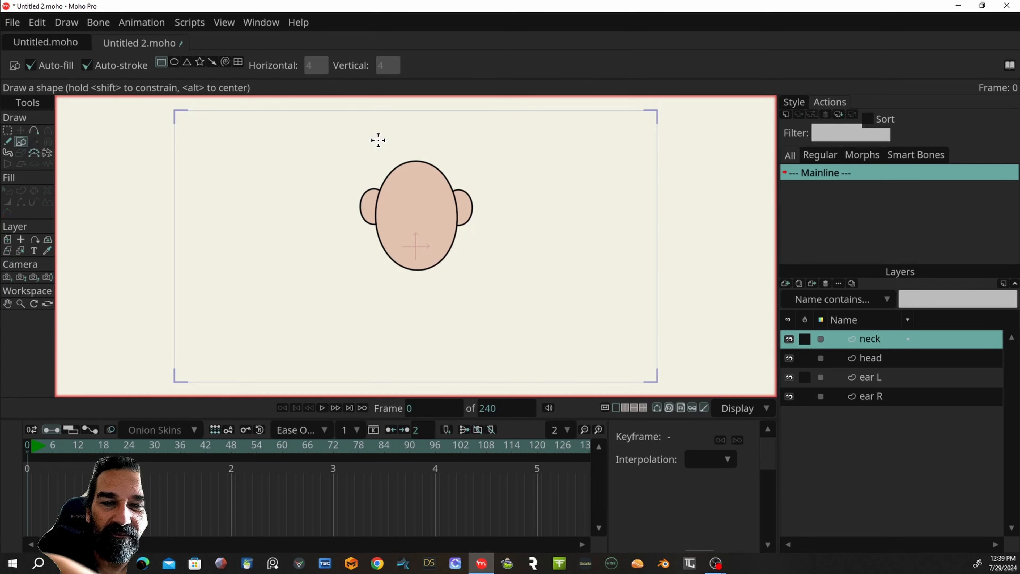
drag(410, 252, 431, 307)
Step: Place the neck layer directly beneath the head layer and nudge the neck rectangle slightly up and left under the chin
mouse_move(917, 345)
mouse_down()
mouse_move(904, 399)
mouse_move(909, 371)
mouse_move(892, 368)
mouse_up()
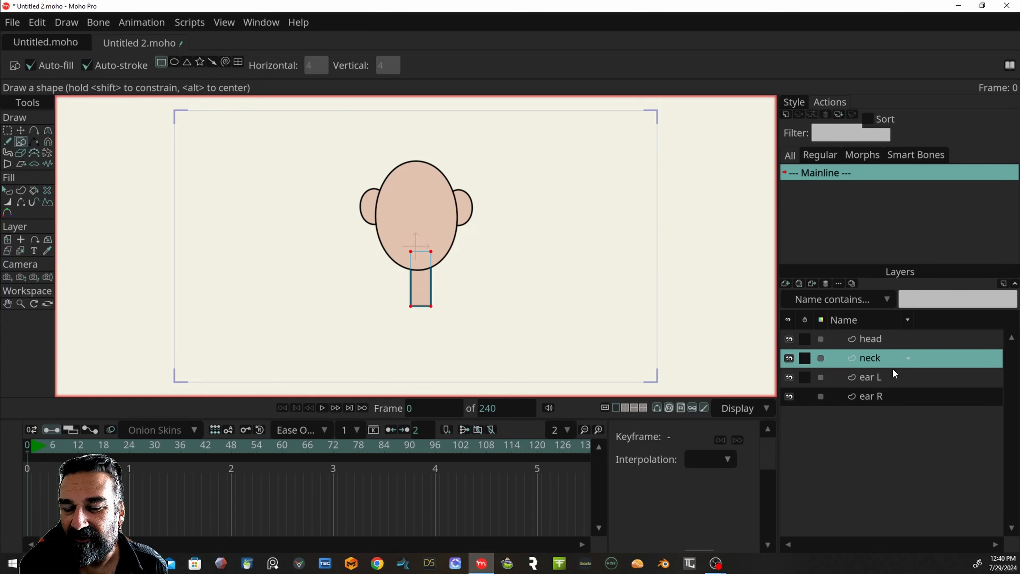
click(20, 130)
drag(424, 273, 419, 266)
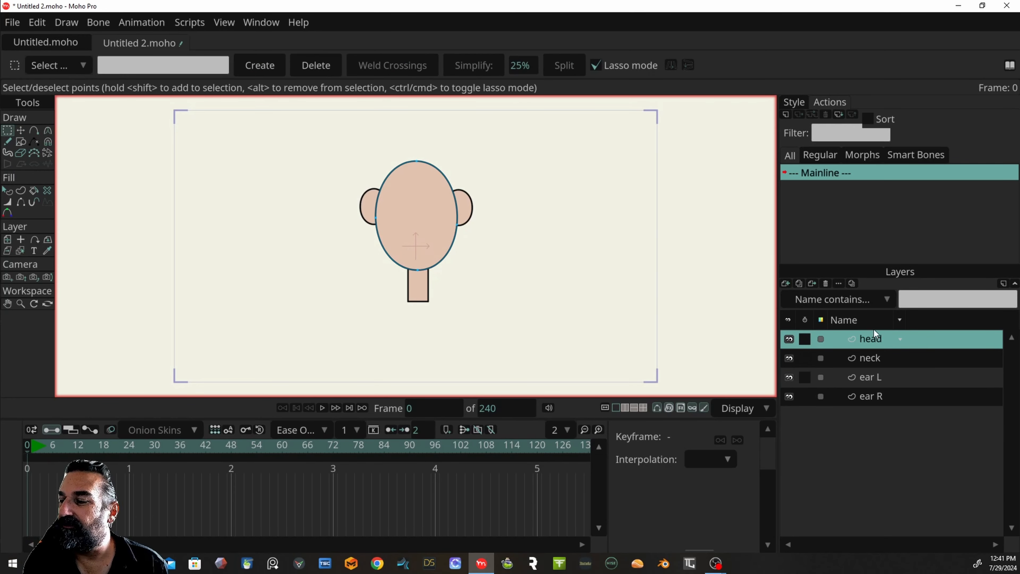
Step: Add a vector layer above the head layer and name it "eye R"
click(788, 283)
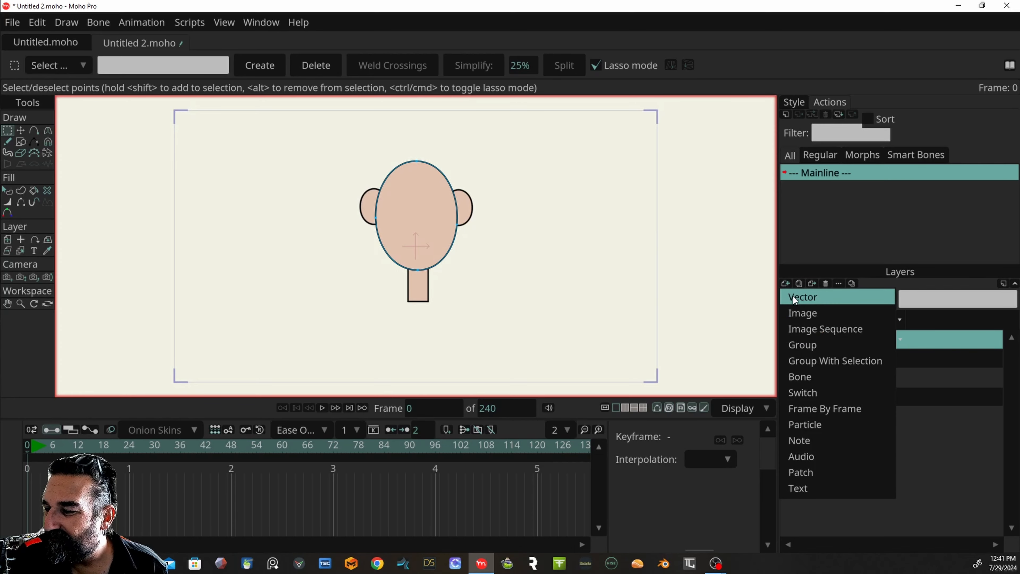
click(793, 296)
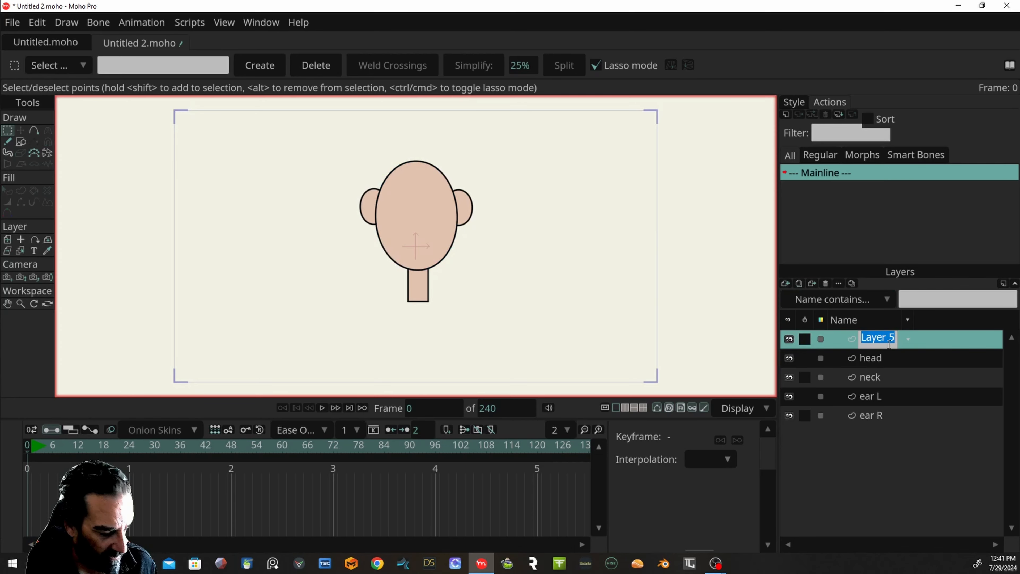
text(eye)
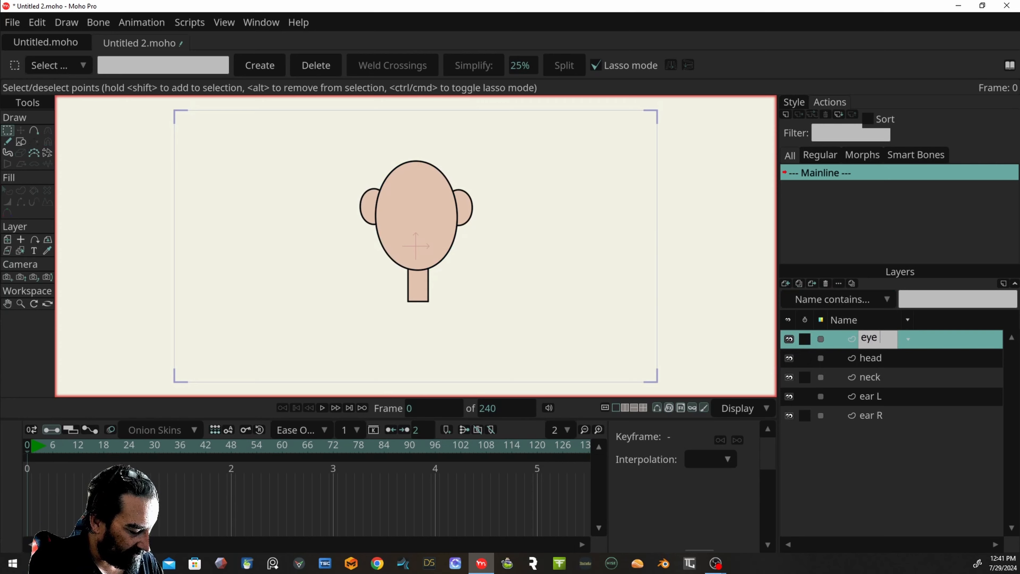
text(R)
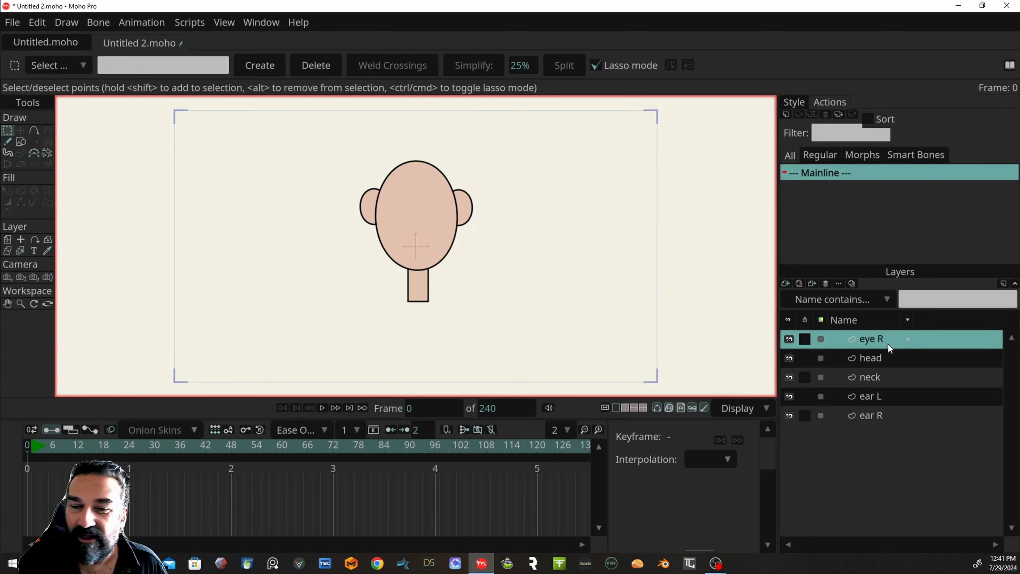
Step: Draw a small upright oval eye on the eye R layer, in the left half of the face at ear height
click(21, 142)
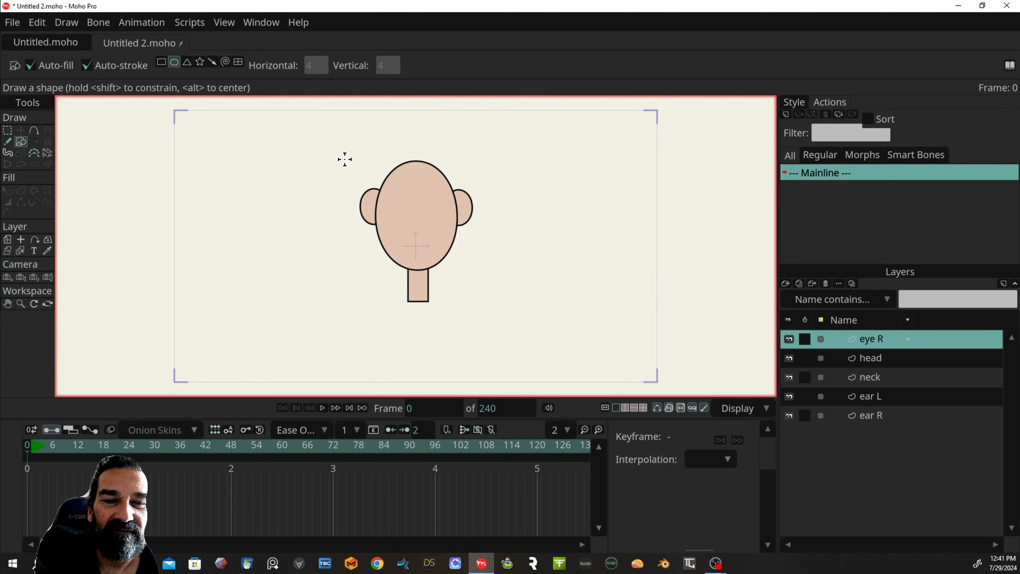
drag(392, 205, 400, 212)
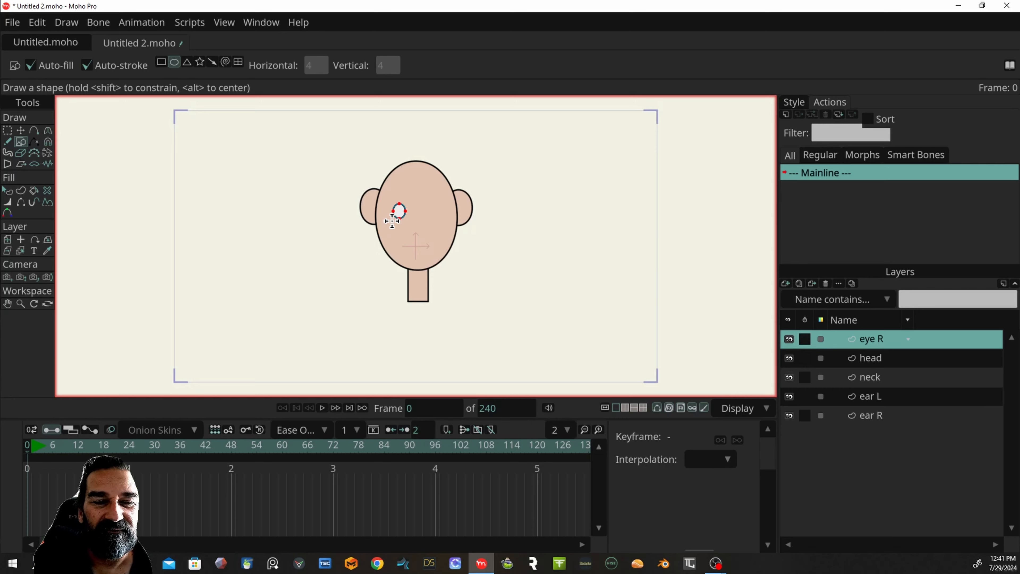
click(7, 131)
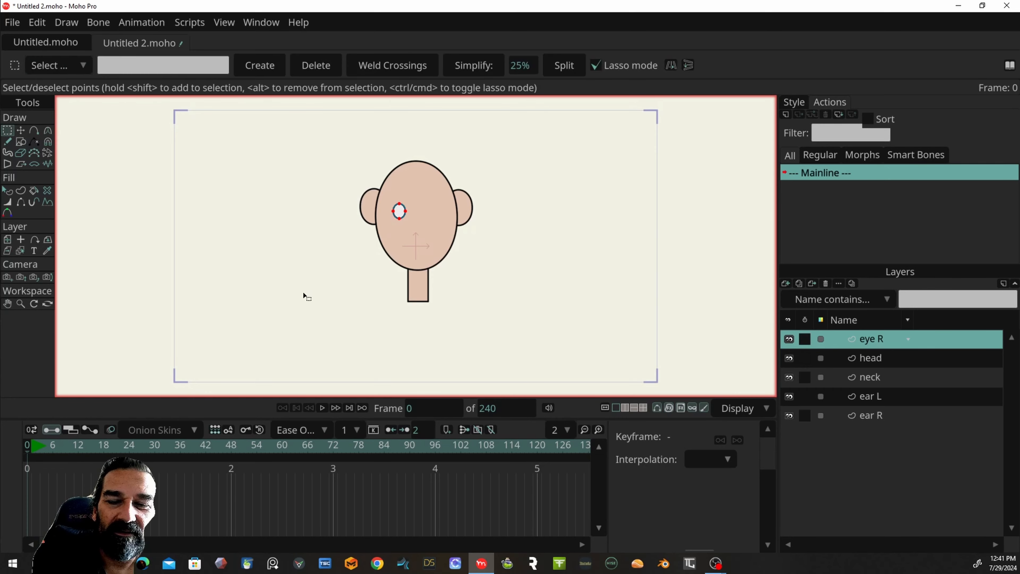
Step: Recreate the oval eye as a fill-only shape without a stroke
click(22, 191)
click(399, 212)
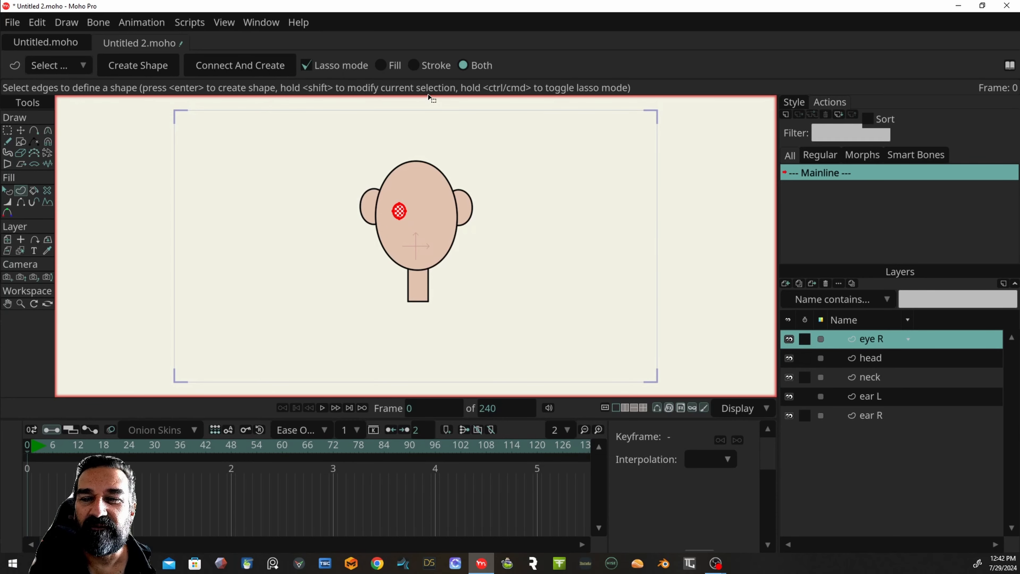
click(390, 67)
click(163, 69)
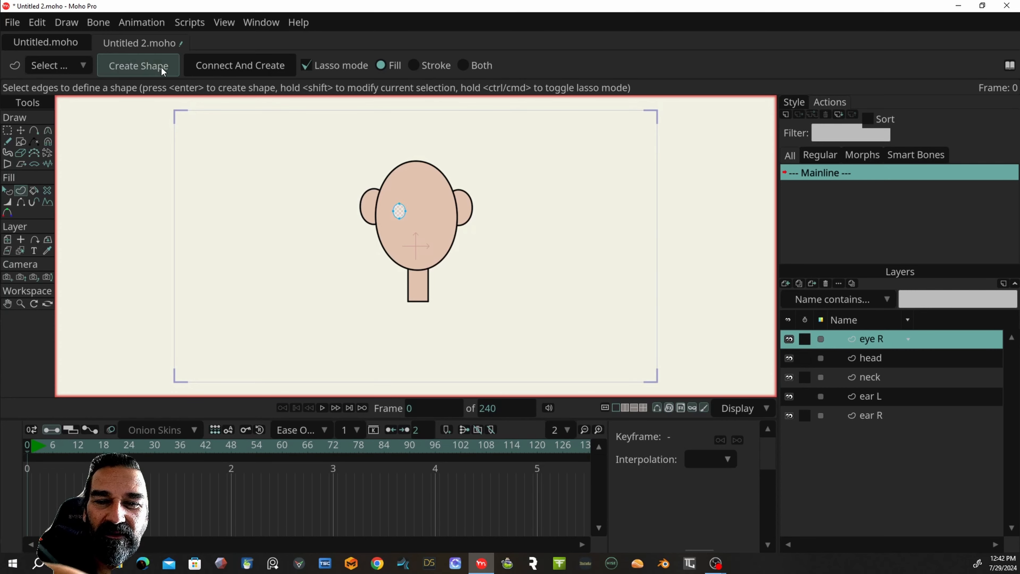
Step: Change the eye shape's fill colour to black
click(8, 191)
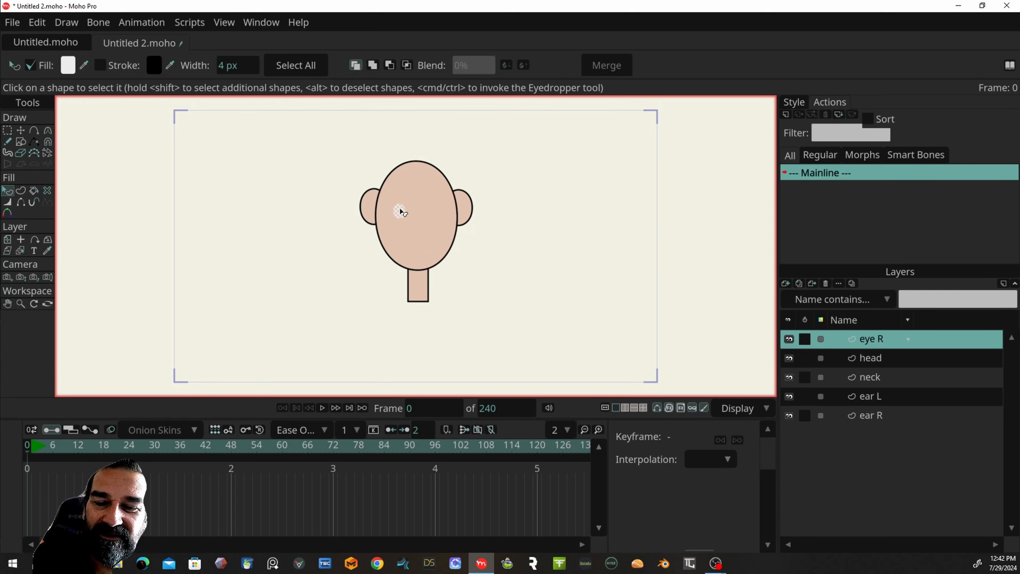
click(68, 65)
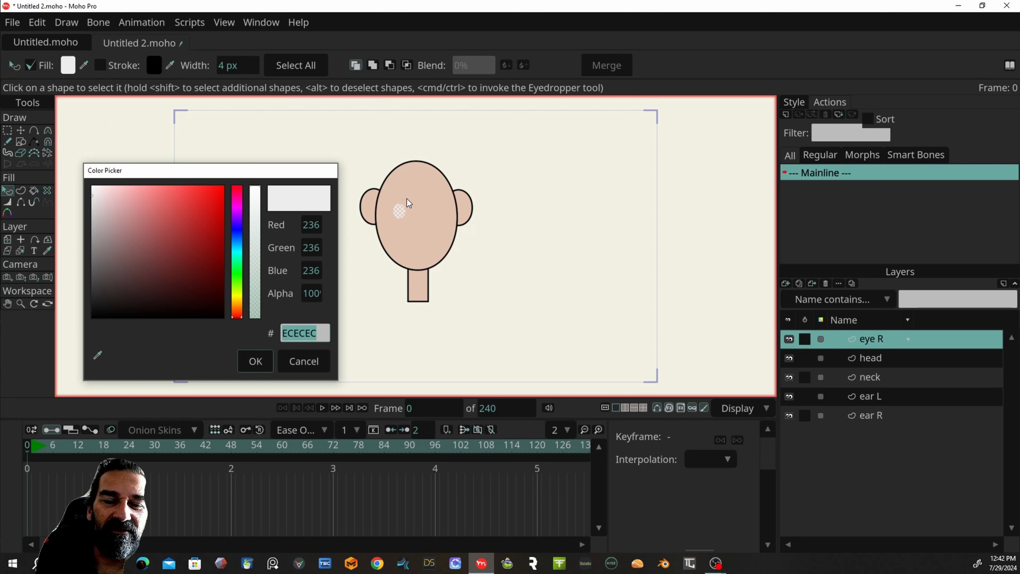
drag(166, 281, 66, 335)
click(257, 362)
click(7, 130)
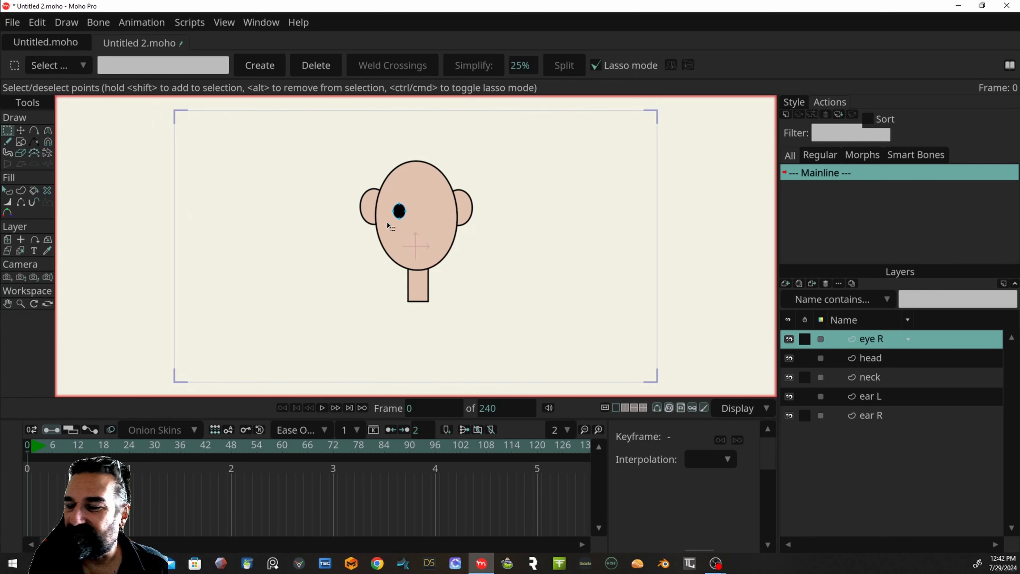
Step: Duplicate the eye R layer and rename the copy "eye L"
right_click(895, 337)
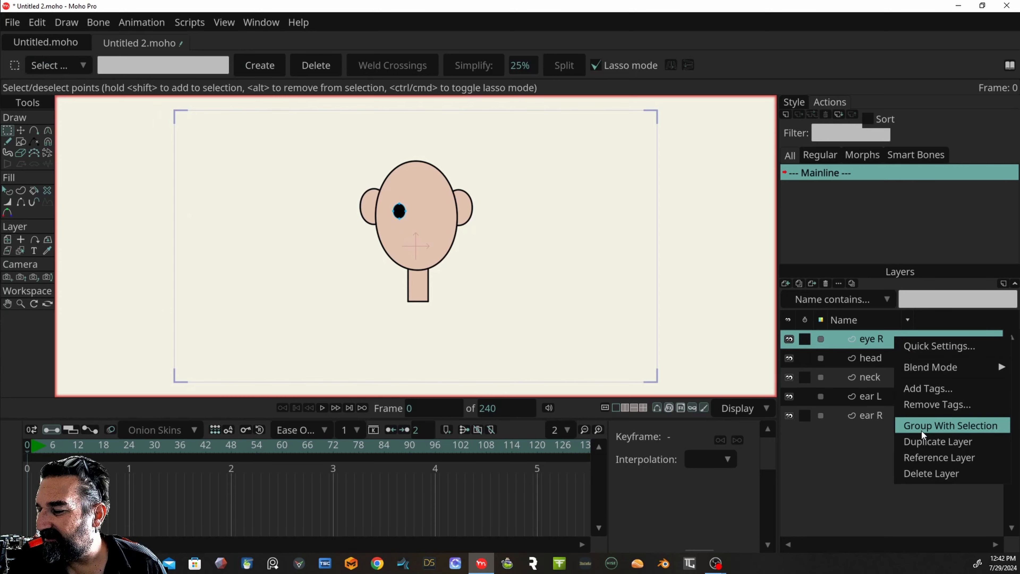
click(922, 441)
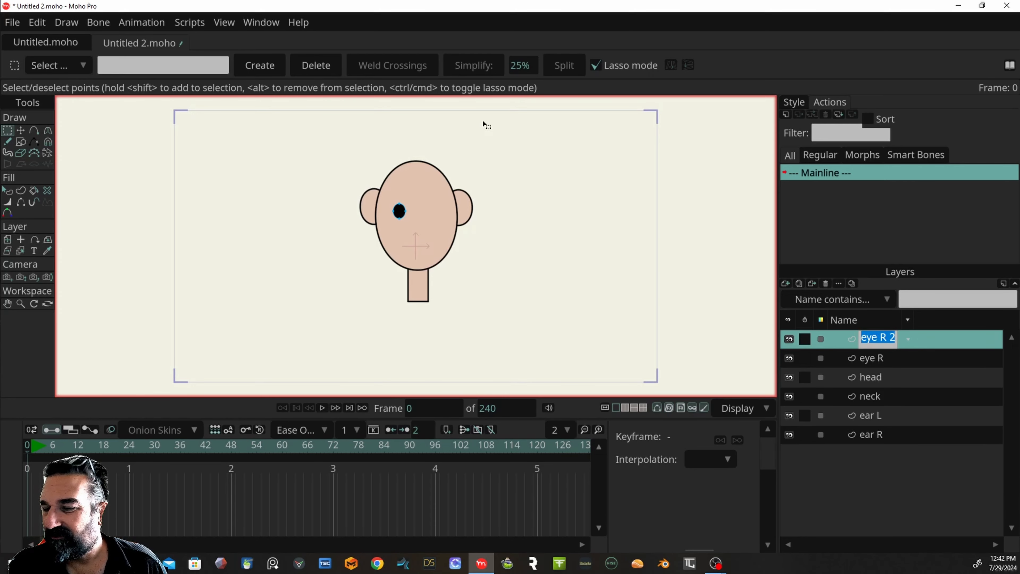
text(eye L)
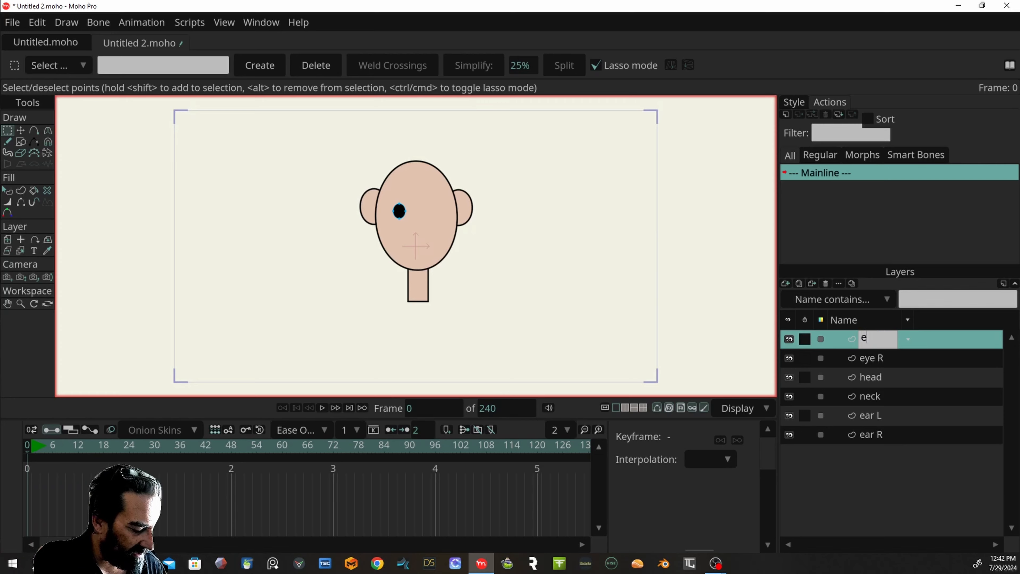
key(Return)
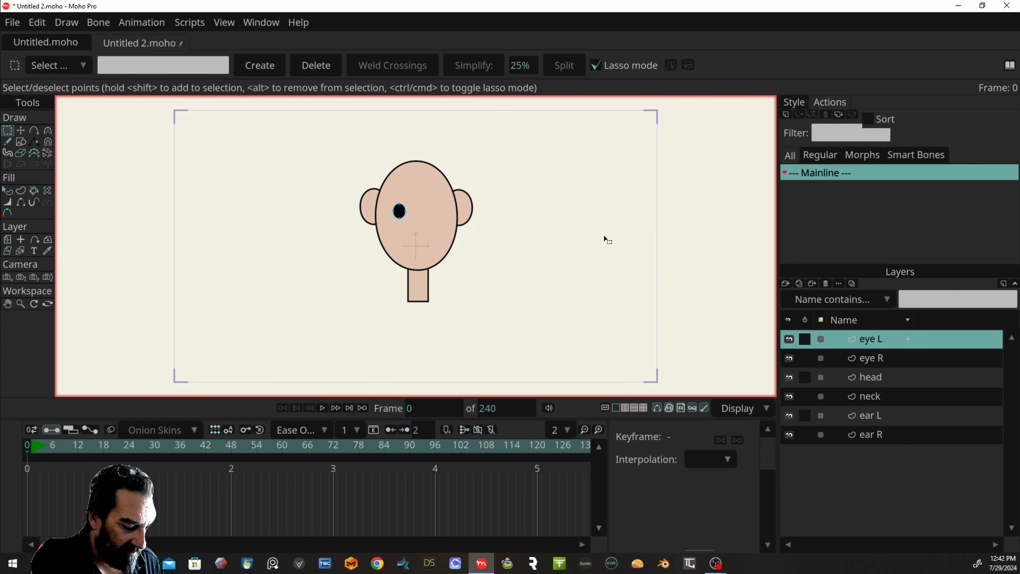
Step: Set the origins of the eye L and eye R layers at the centre of the black eye
click(21, 131)
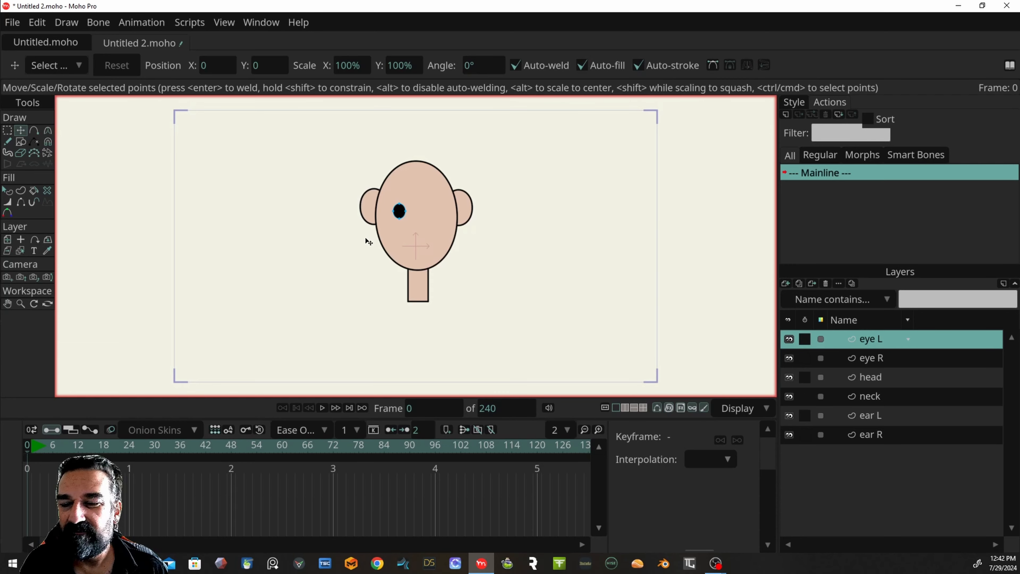
click(8, 240)
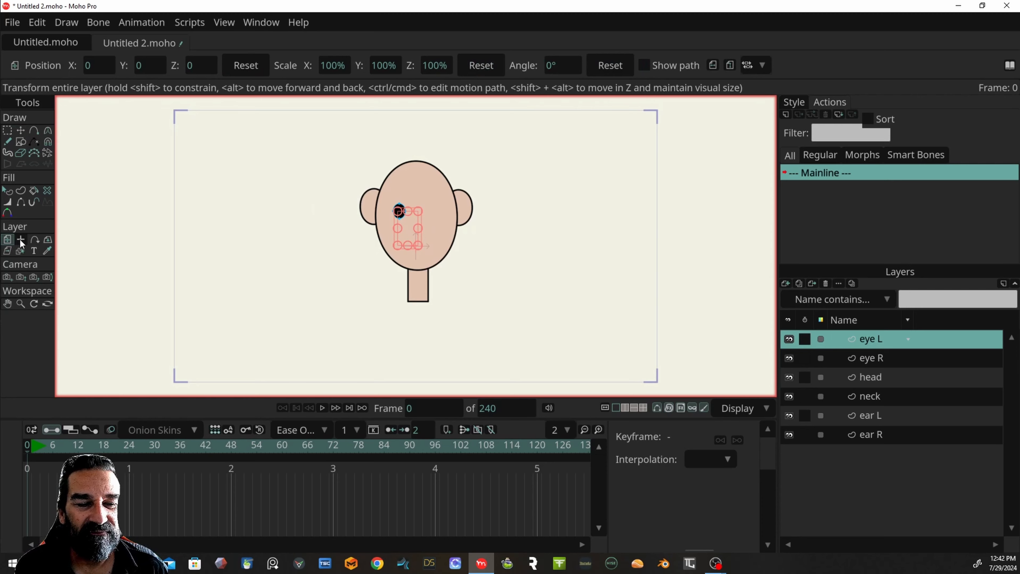
click(20, 239)
click(398, 210)
click(882, 360)
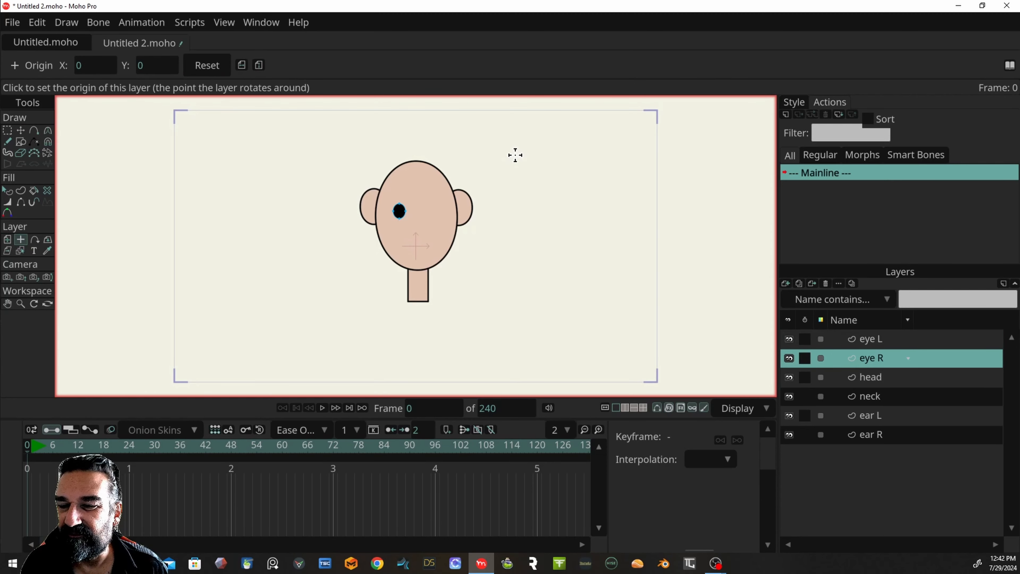
click(399, 212)
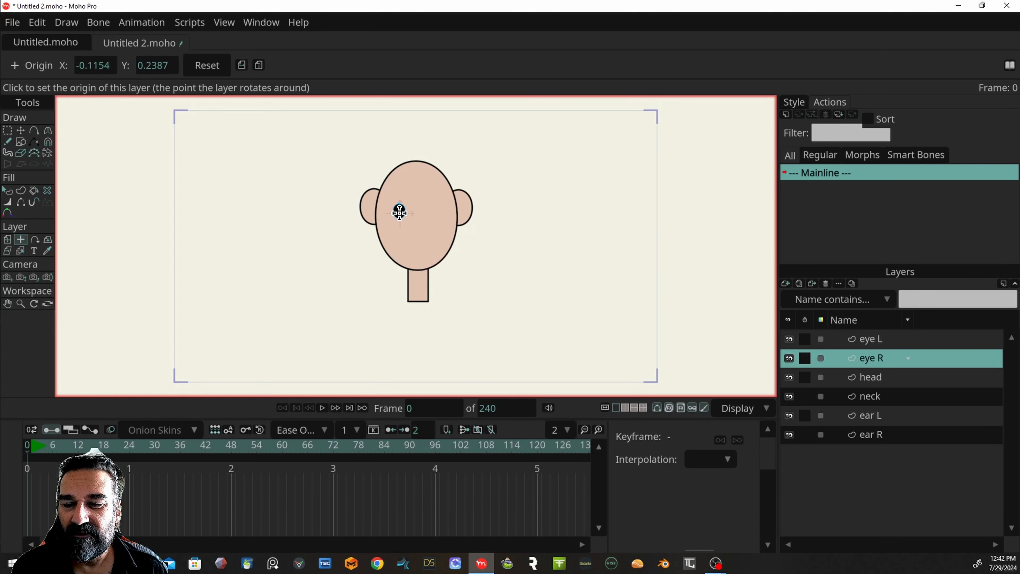
Step: Move the eye L layer horizontally into the right half of the face, to about X 0.25
double_click(907, 339)
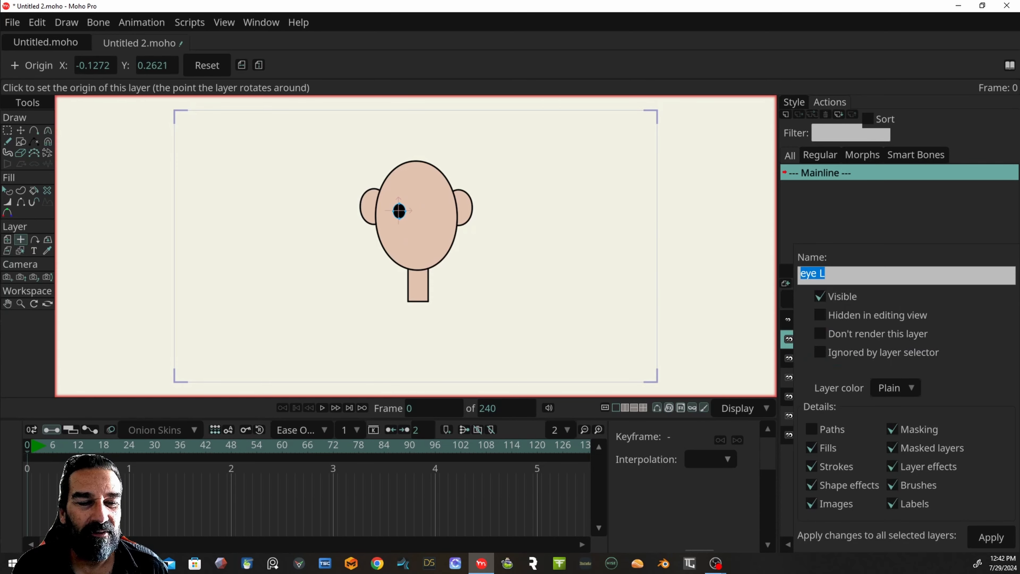
click(7, 242)
drag(406, 212, 441, 209)
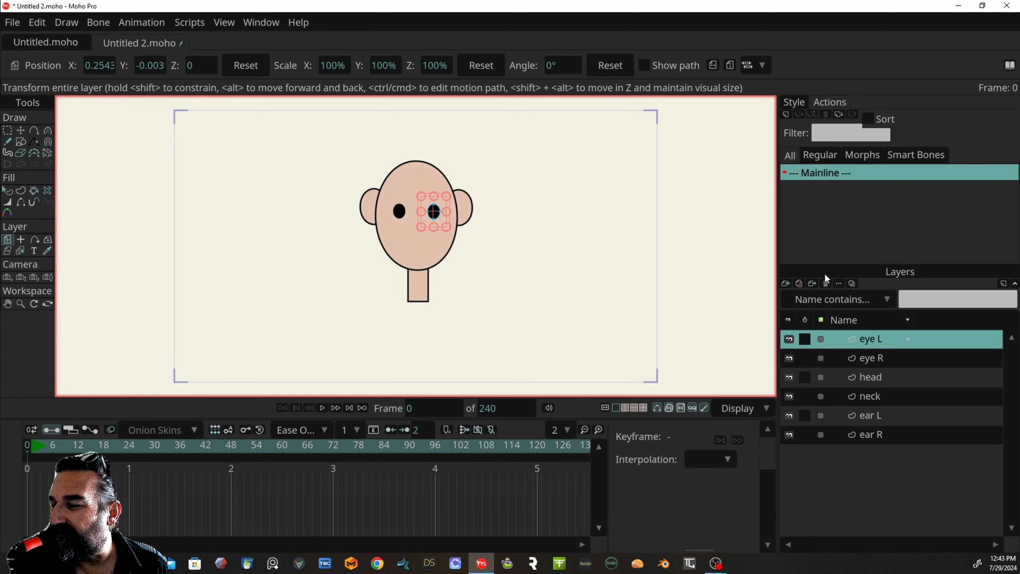
Step: Create a new vector layer named "nose" above the eye layers
click(786, 284)
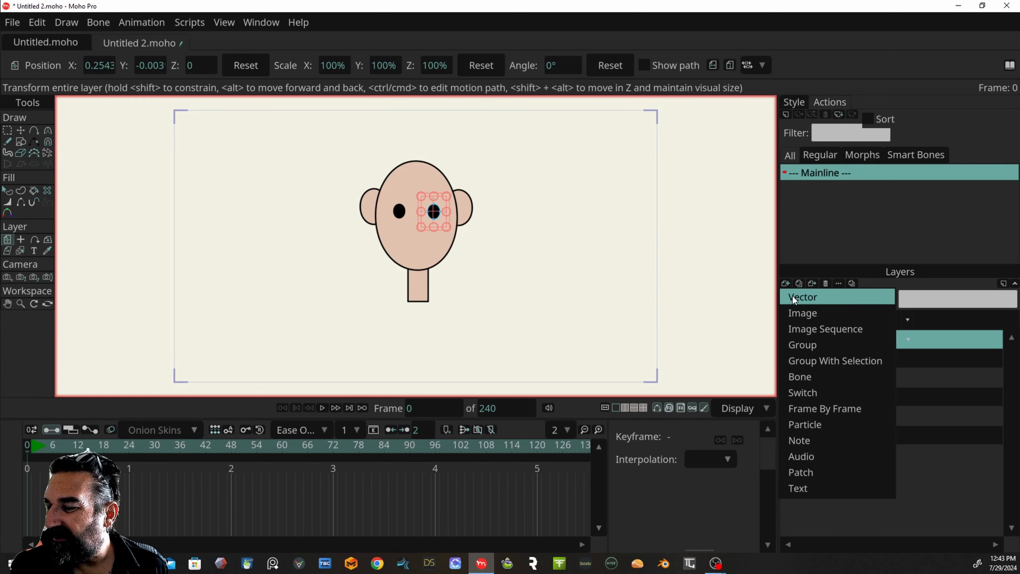
click(792, 296)
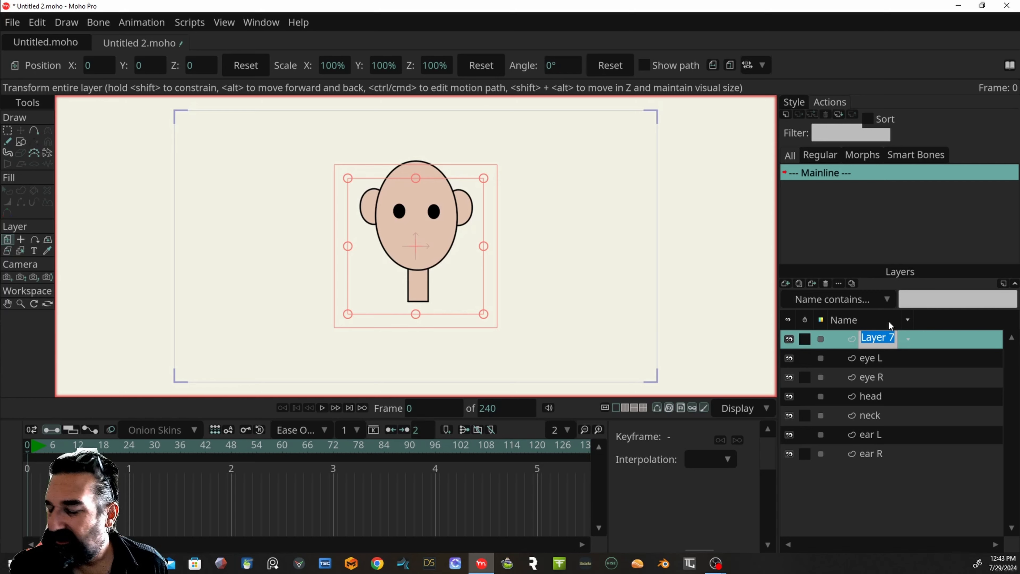
text(nose)
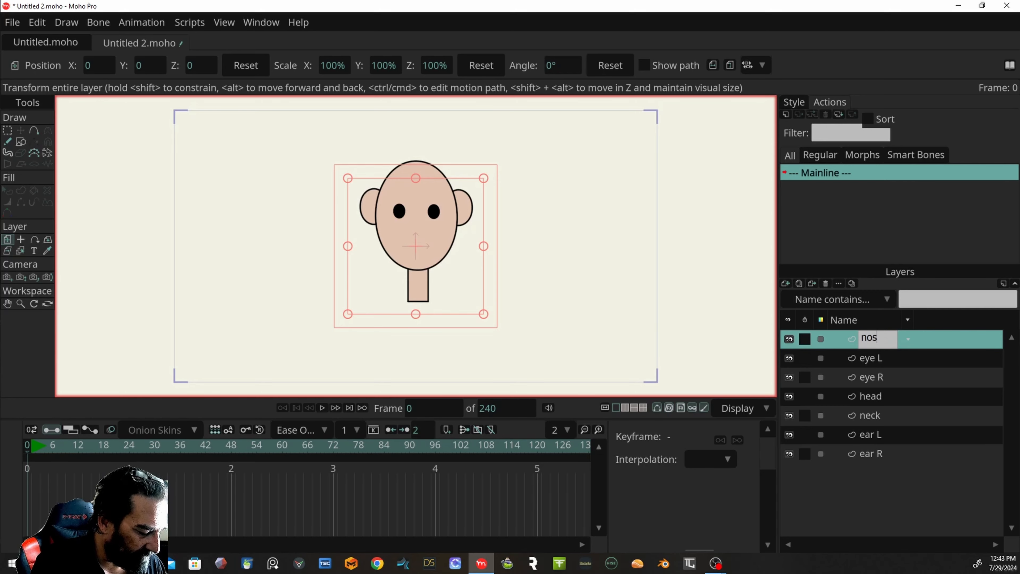
key(Return)
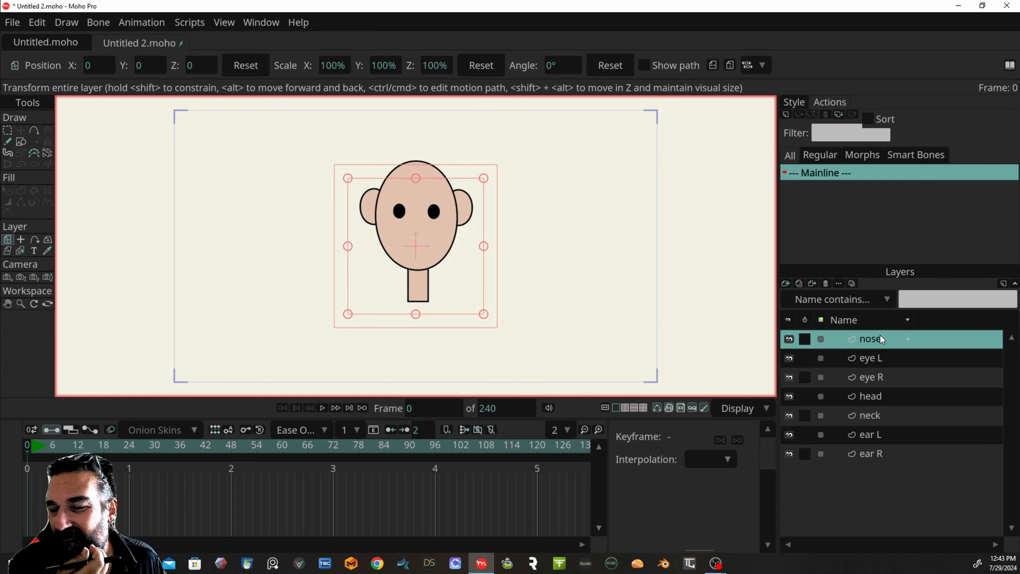
Step: Draw a simple three-point open nose curve between the eyes on the nose layer
click(35, 131)
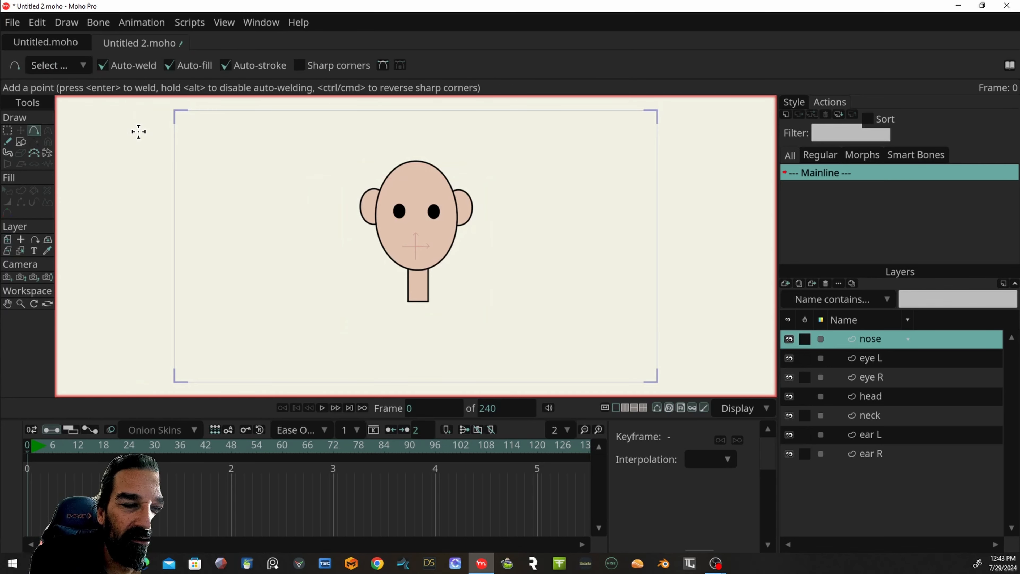
drag(419, 206, 410, 226)
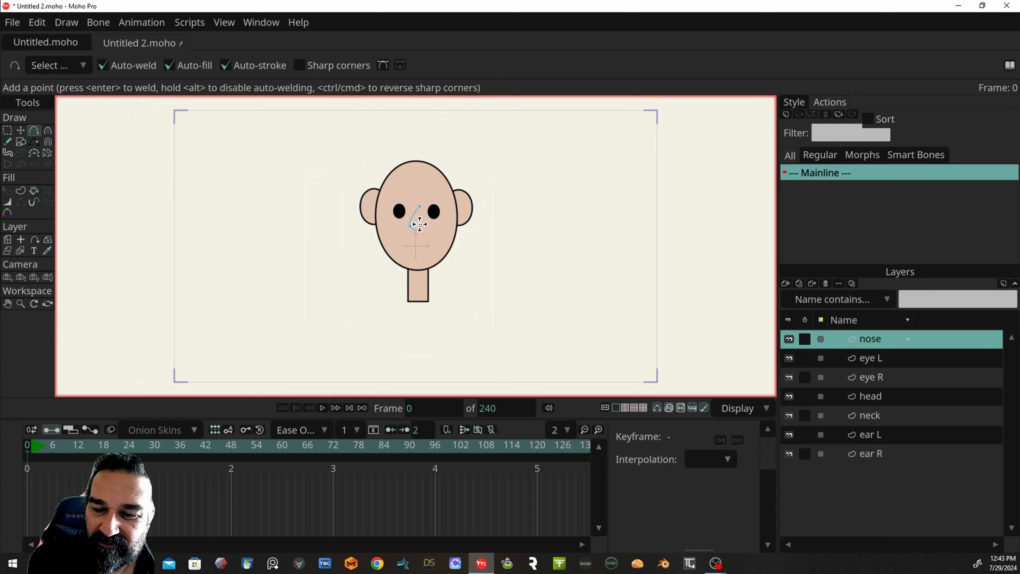
click(420, 229)
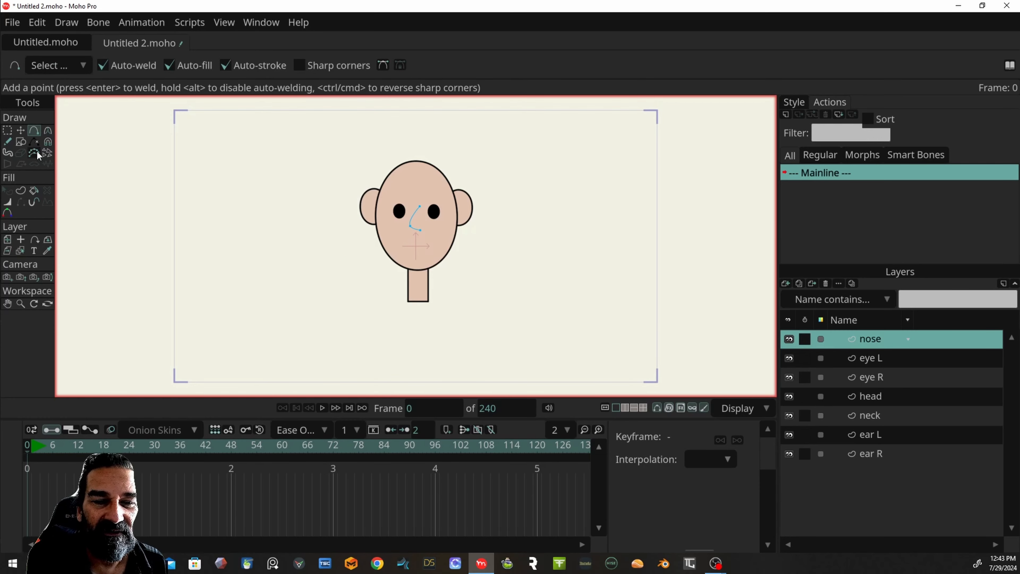
Step: Create a stroke-only shape from all the nose points and set its stroke width to 11 px
click(9, 133)
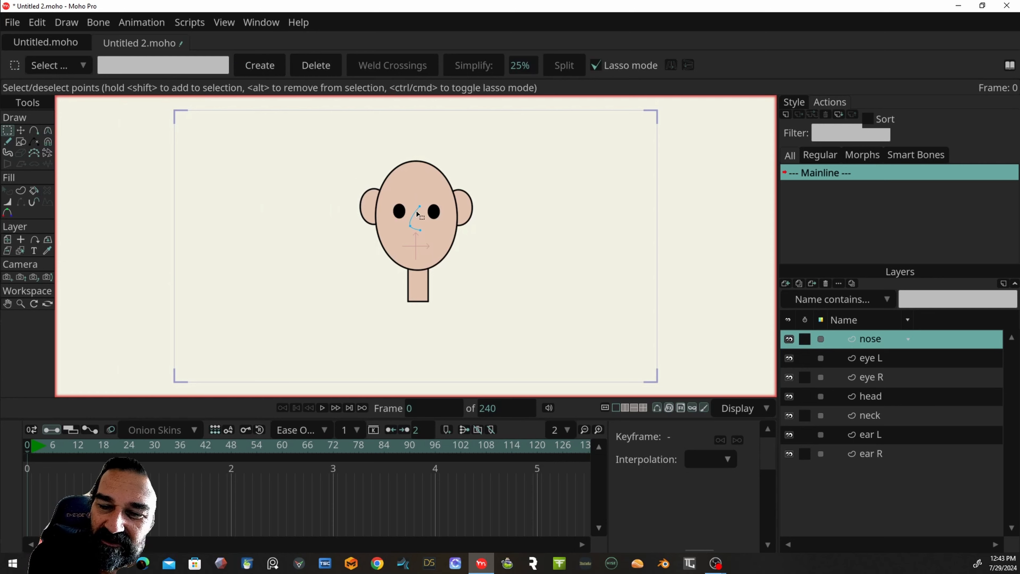
double_click(416, 211)
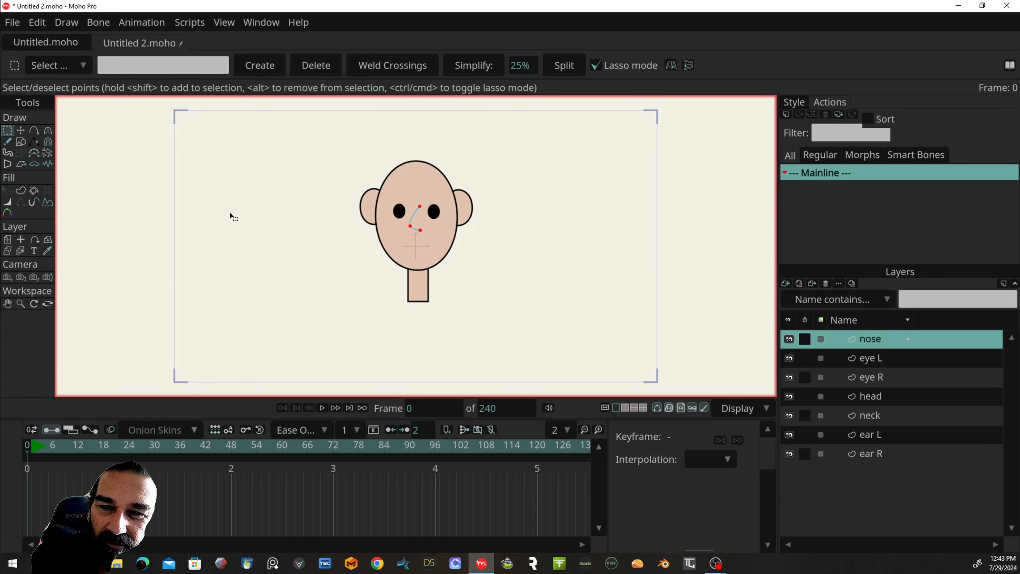
click(20, 192)
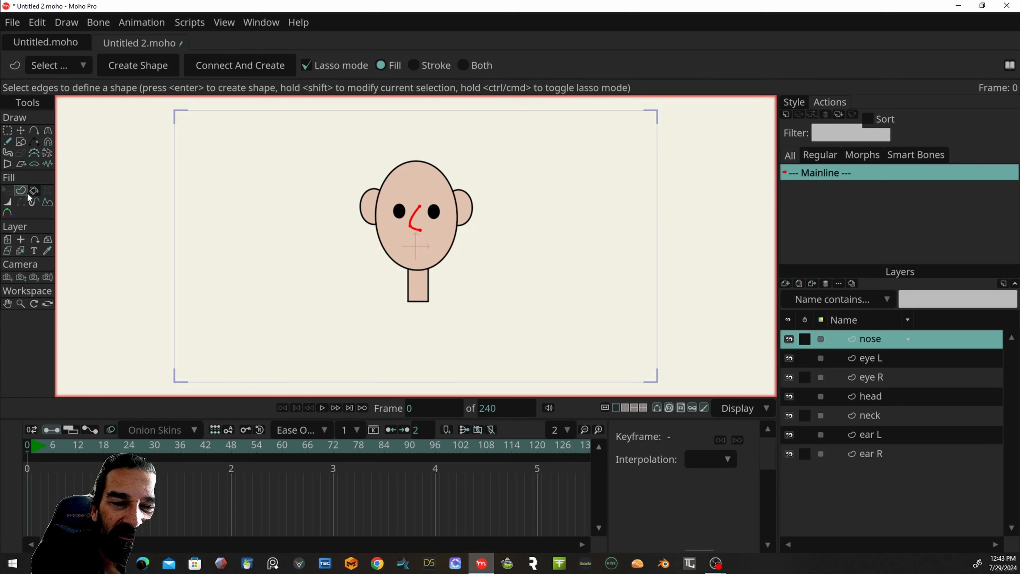
click(427, 65)
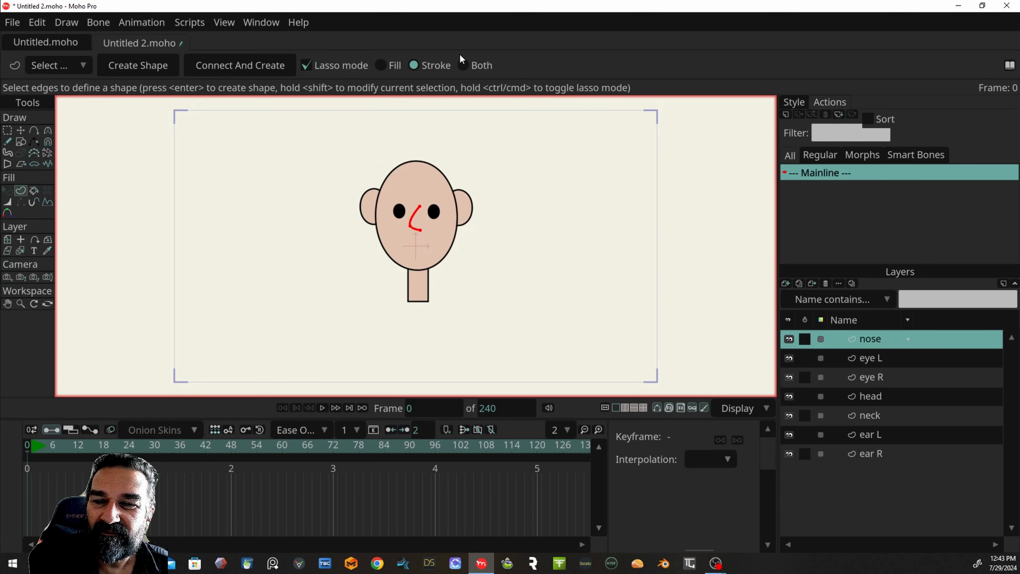
click(148, 65)
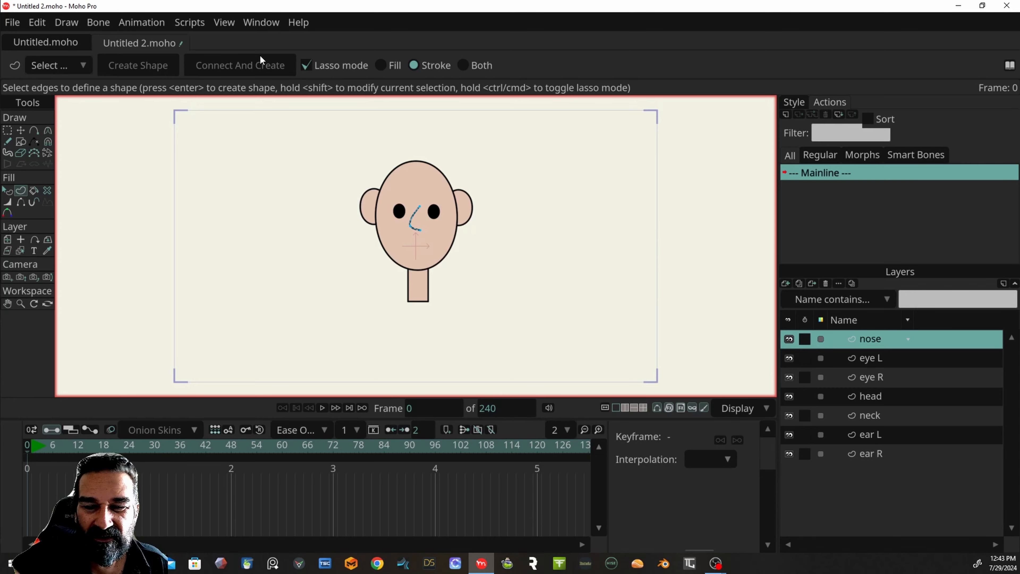
click(9, 192)
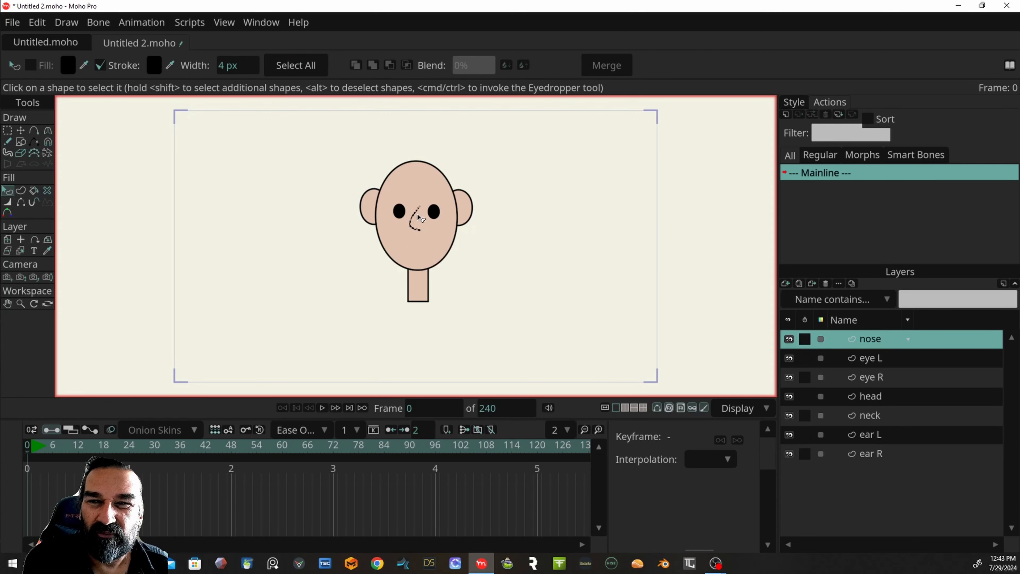
drag(251, 61, 278, 65)
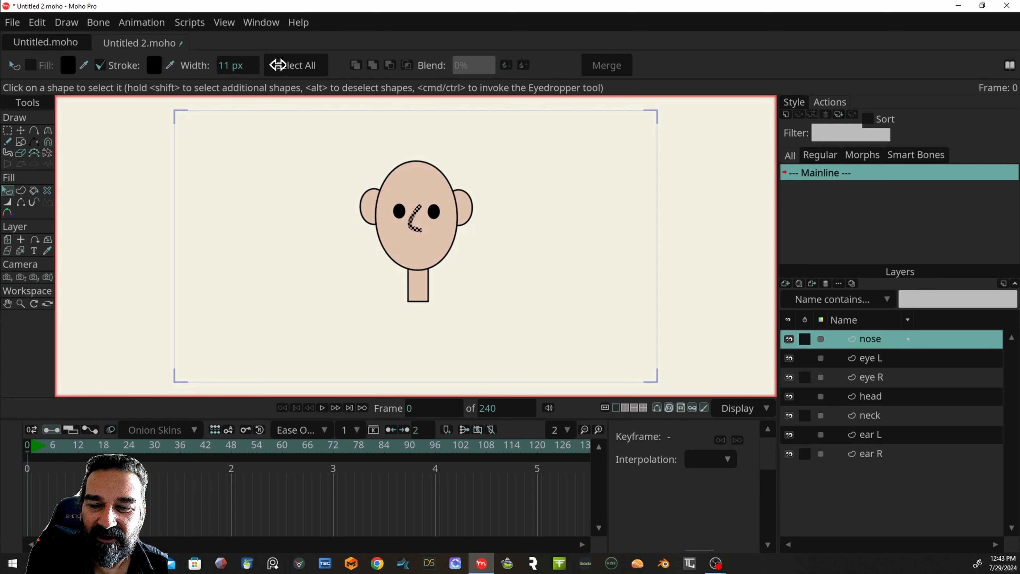
Step: Taper the nose line by narrowing the line width at its end points, to about 66% at the lower end
click(7, 130)
drag(146, 229, 145, 336)
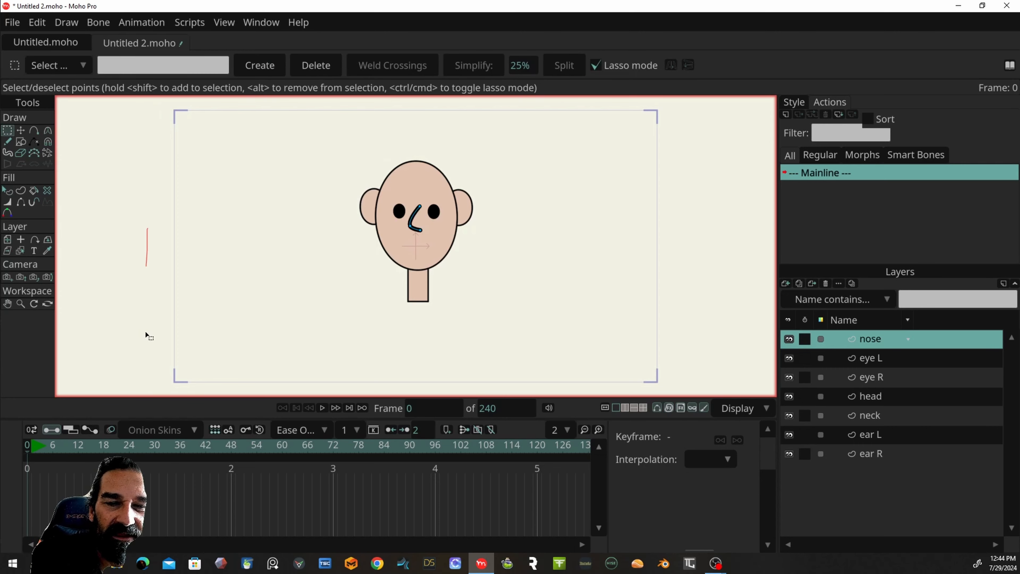
key(w)
drag(418, 208, 409, 242)
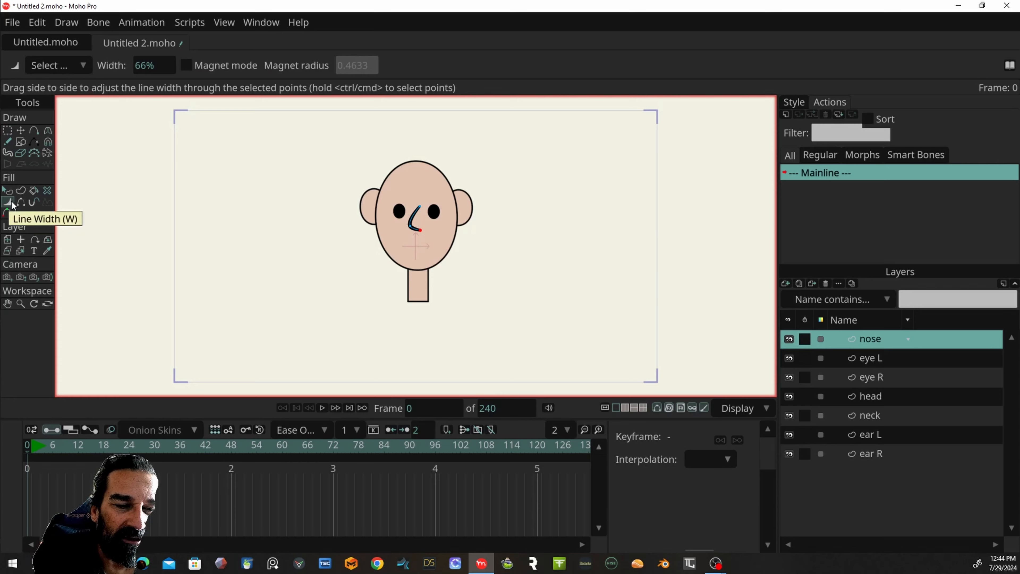
click(7, 130)
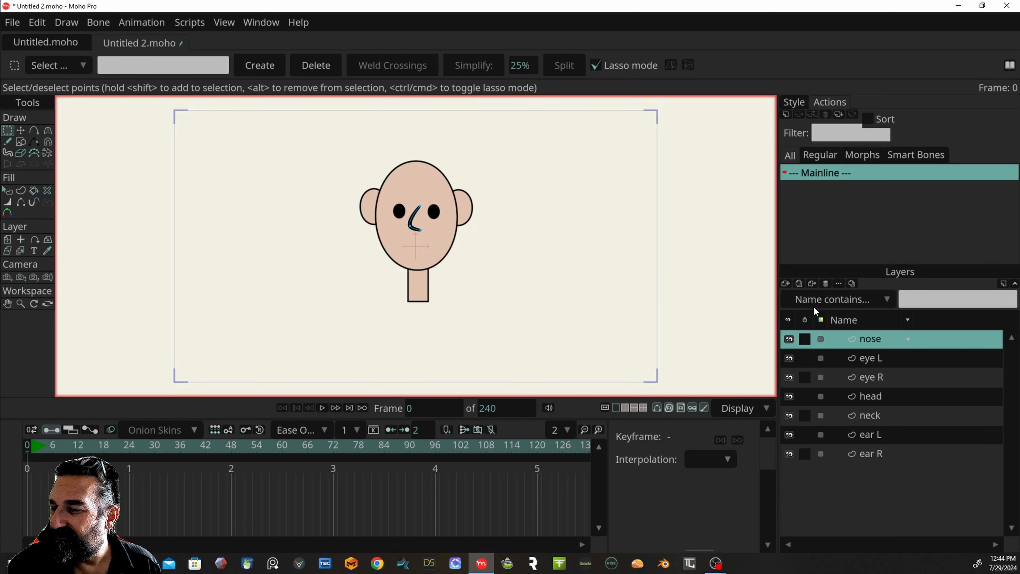
Step: Create a new vector layer named "mouth" and draw an open, upward-curving smile below the nose
click(786, 284)
click(813, 296)
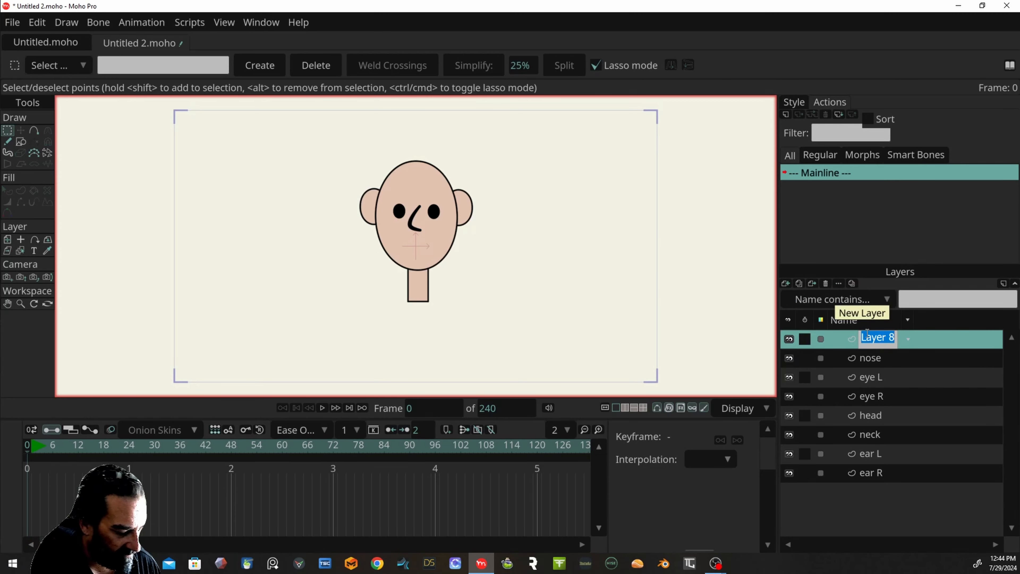
text(mouth)
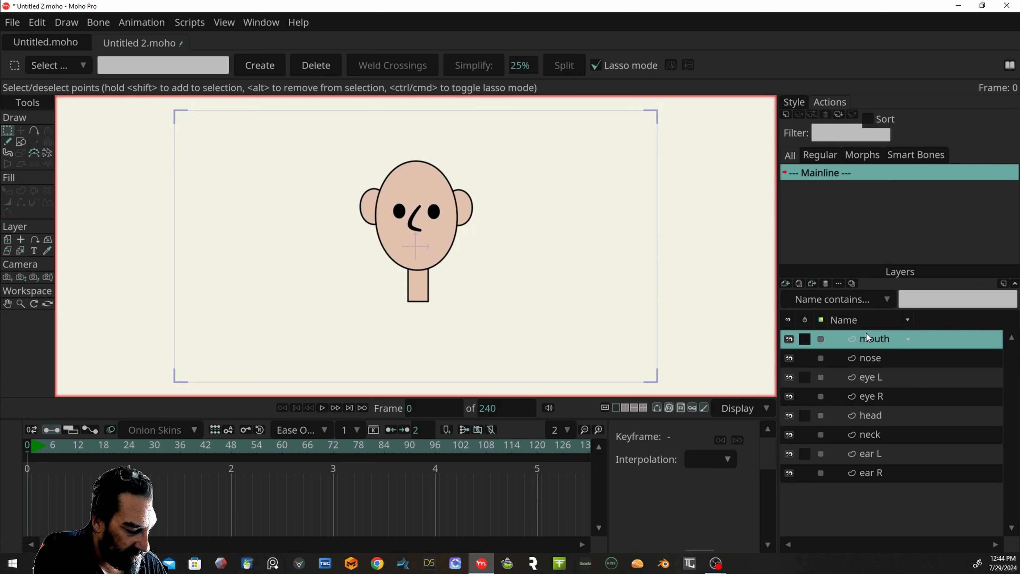
click(34, 131)
drag(405, 240, 443, 225)
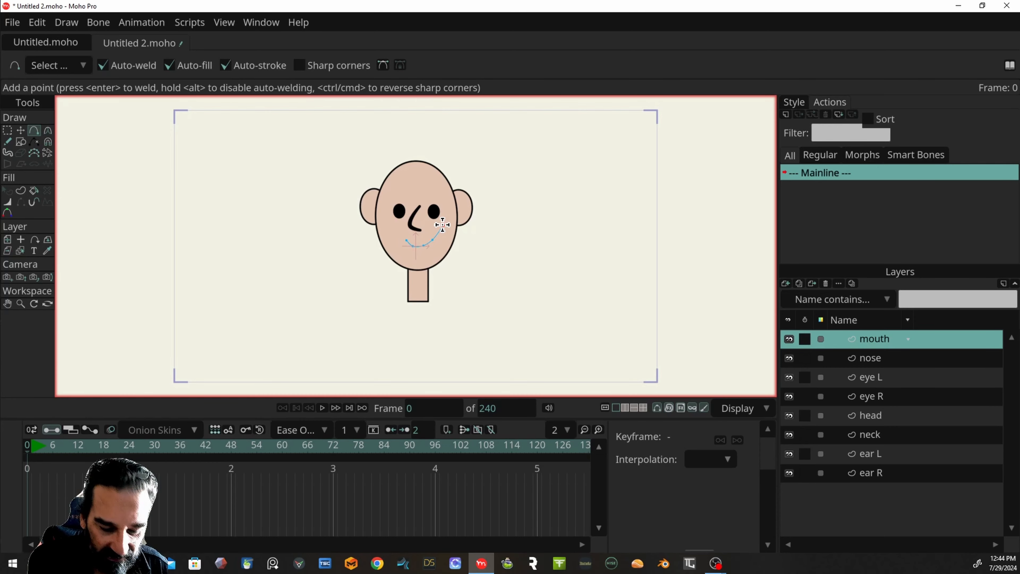
Step: Create a stroke-only shape from all the points of the mouth curve
click(7, 130)
key(ctrl+a)
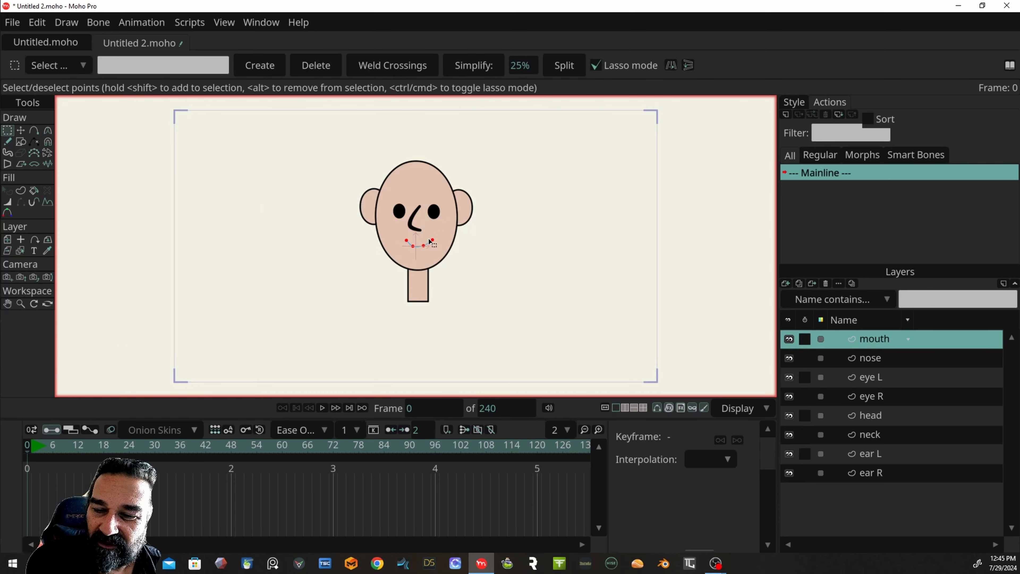
click(20, 191)
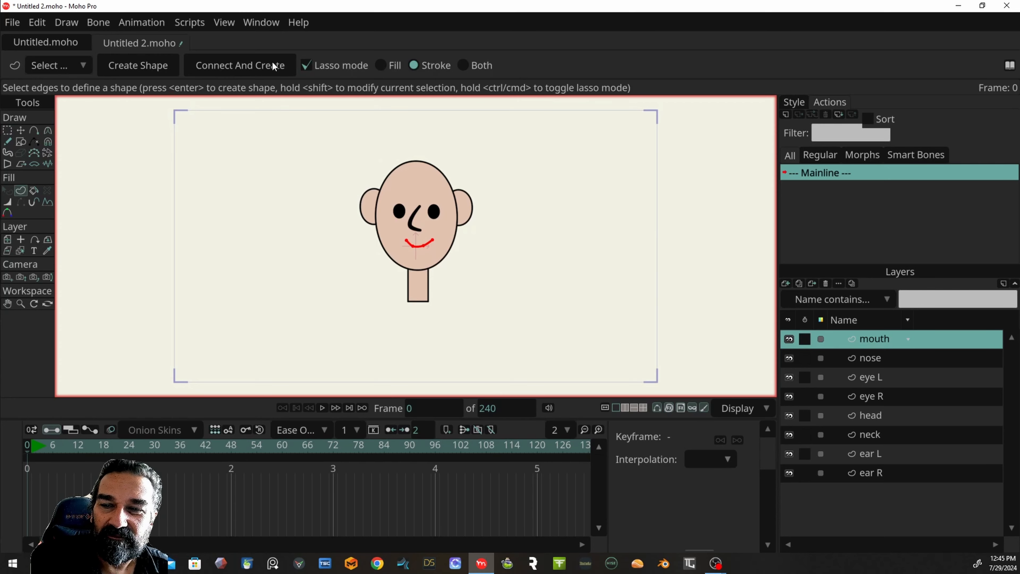
click(153, 66)
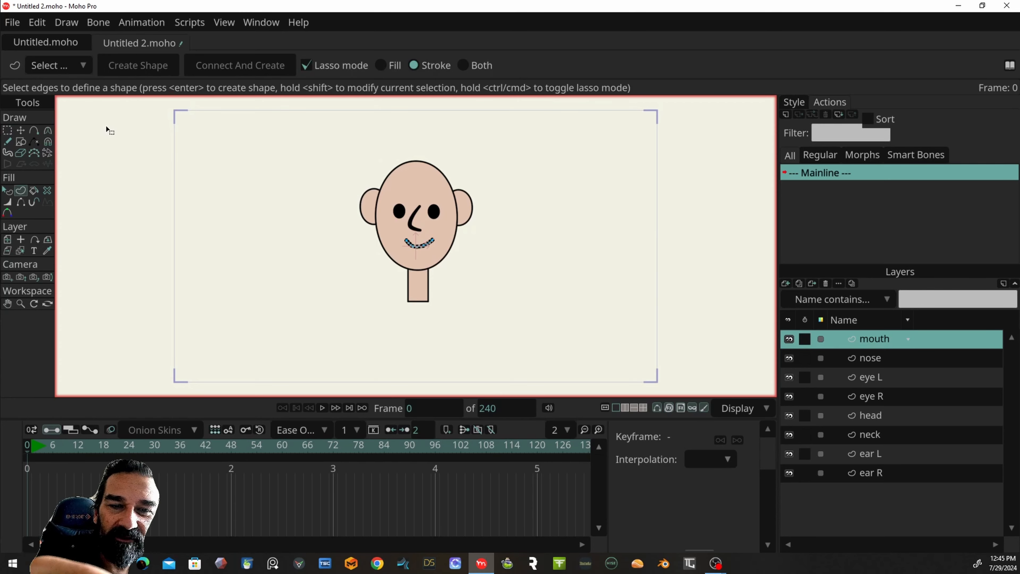
click(10, 192)
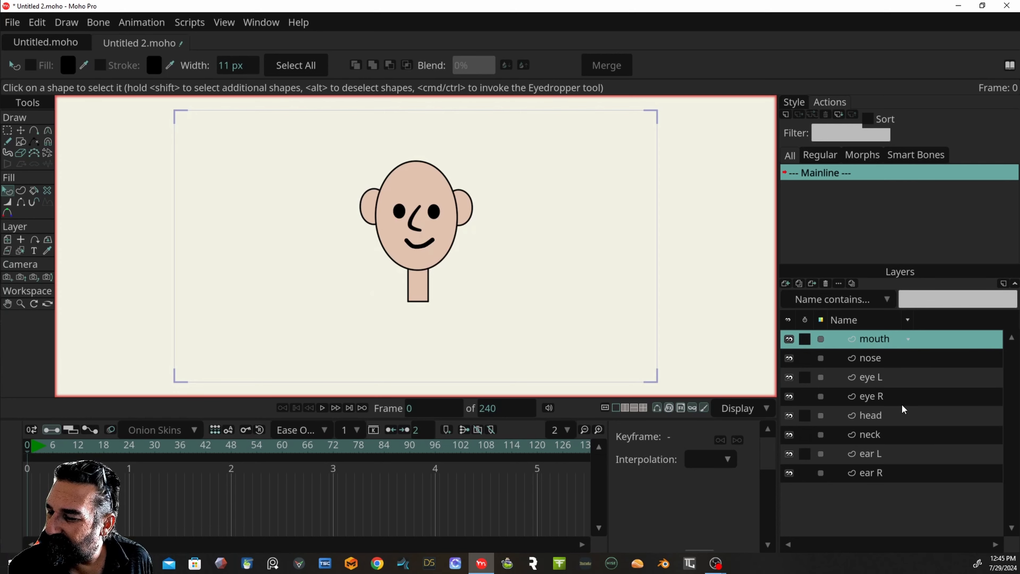
Step: Group the mouth, nose, eye, head and ear layers together, leaving the neck layer out
shift+click(895, 417)
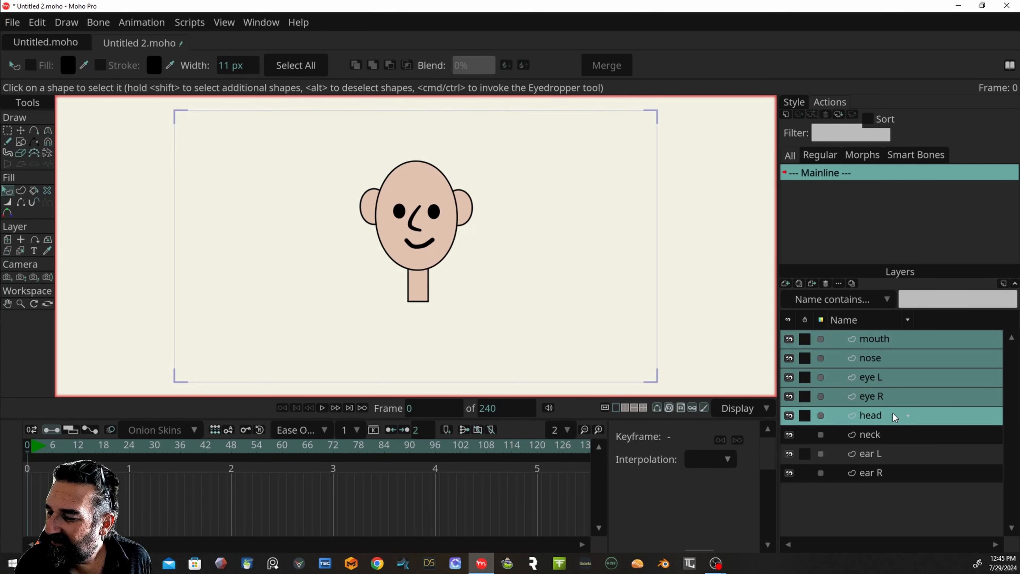
ctrl+click(885, 454)
ctrl+click(893, 472)
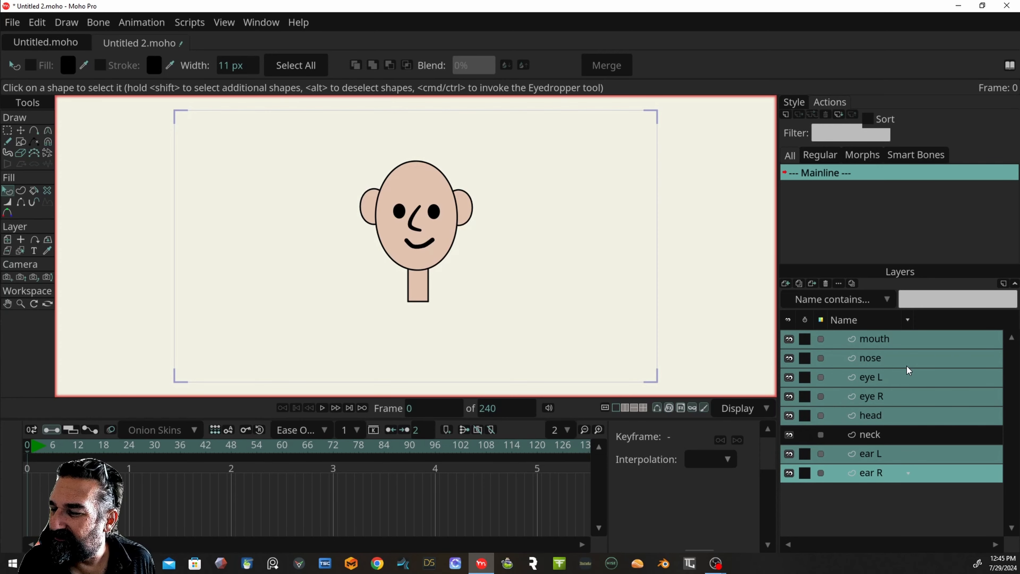
right_click(890, 455)
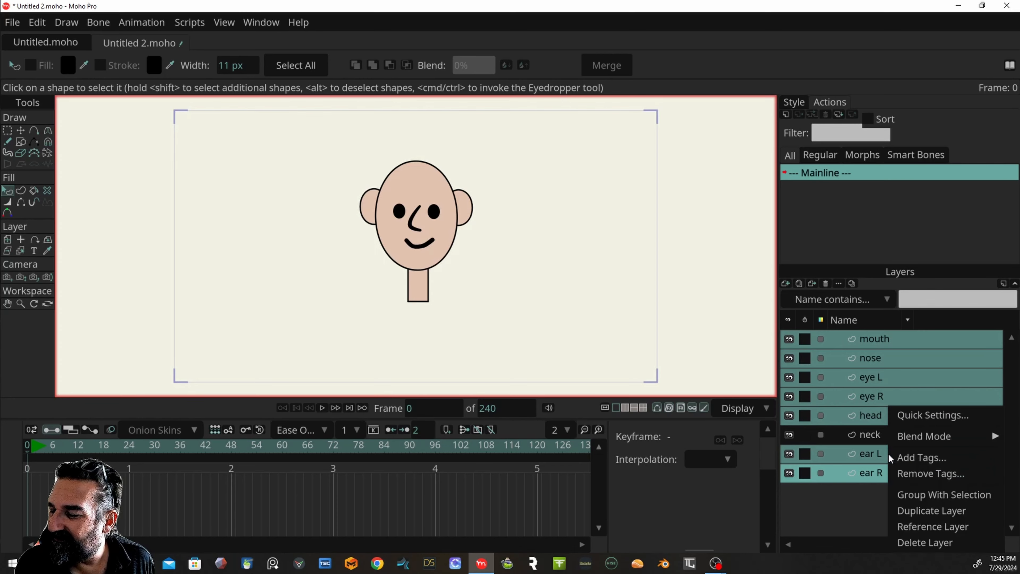
click(922, 498)
Step: Rename the new group layer as "head"
double_click(884, 358)
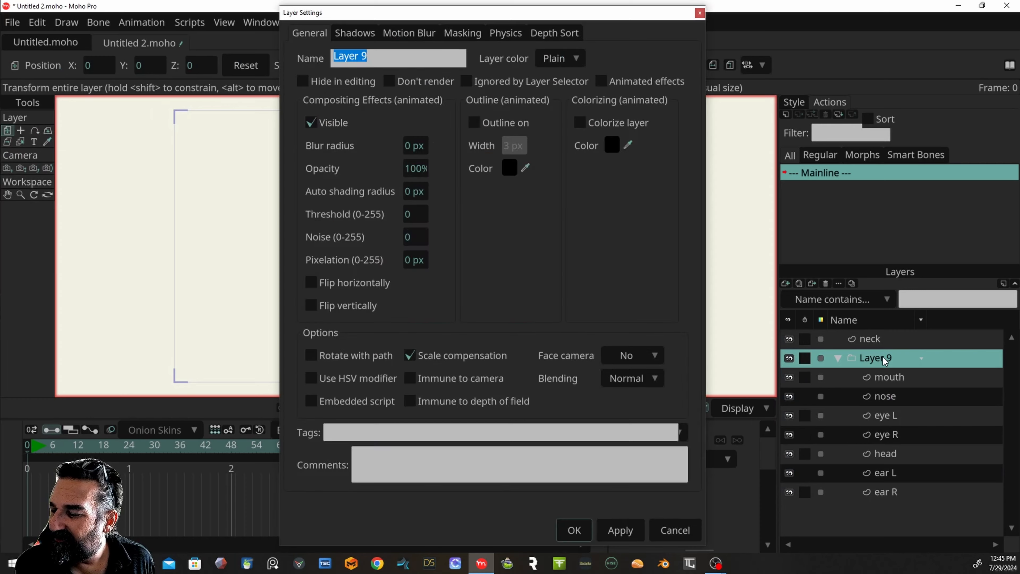
text(hea)
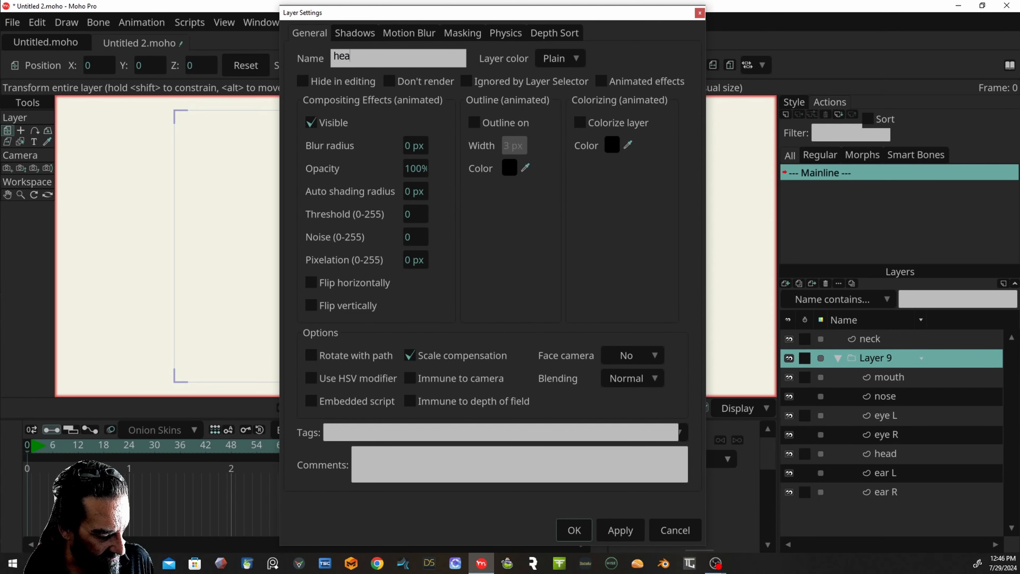
text(df)
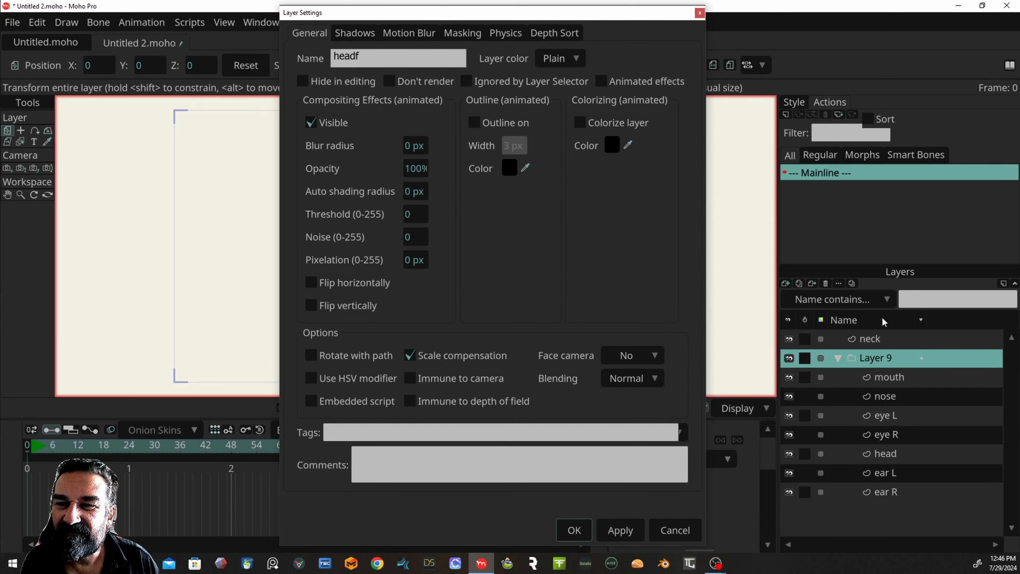
key(BackSpace)
click(574, 530)
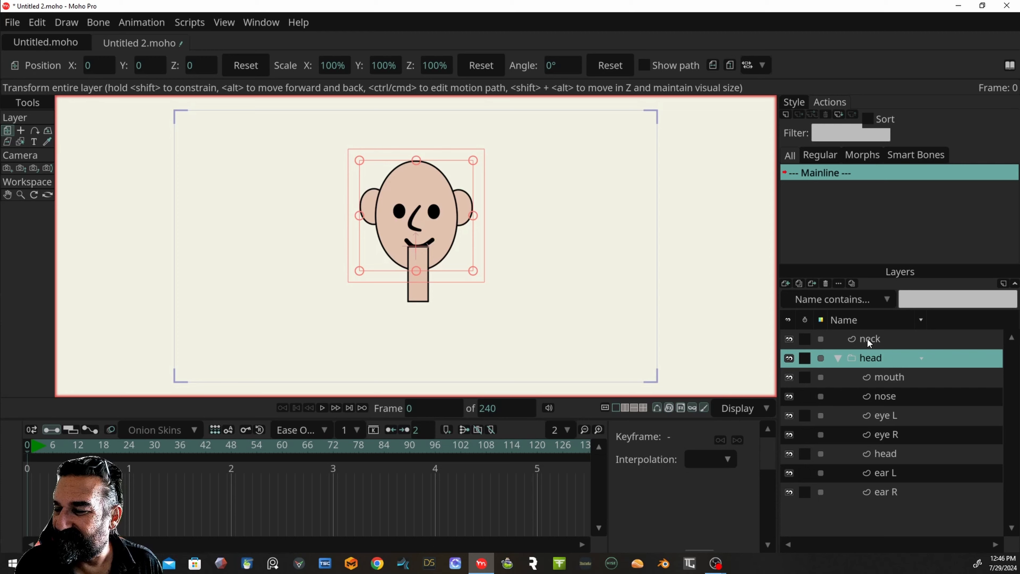
Step: Stack the head group above the neck layer and shift it to about X 0.01, Y 0.05 with an angle of -1°
drag(873, 355, 873, 331)
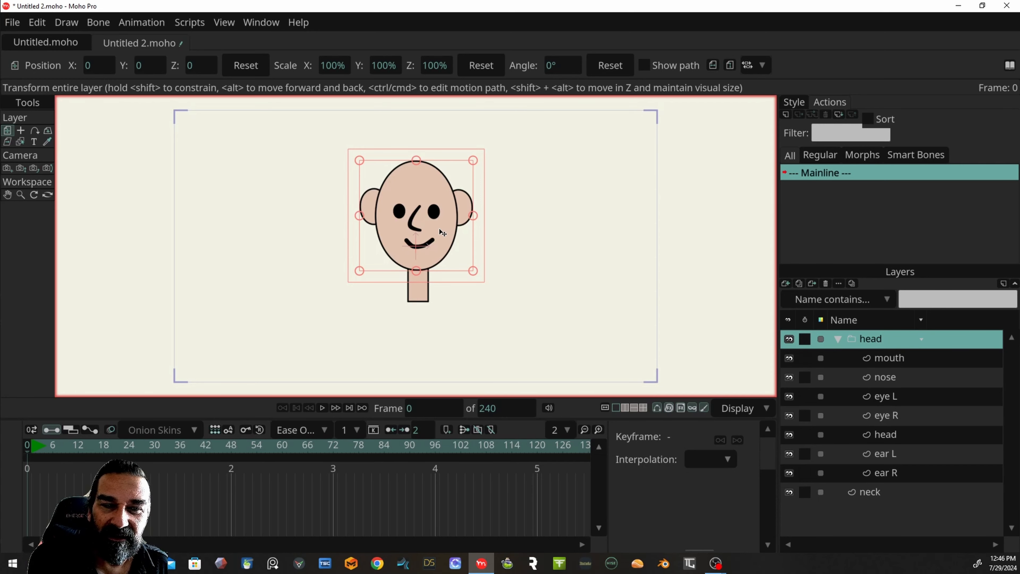
drag(442, 231, 475, 235)
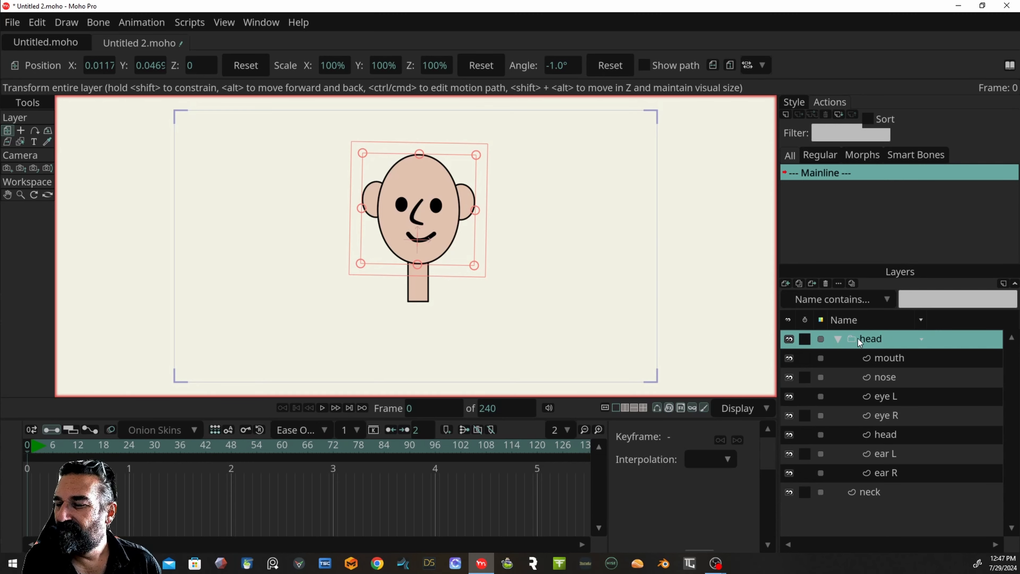
Step: Group the head group and the neck layer together and name the new group "Dude"
click(839, 338)
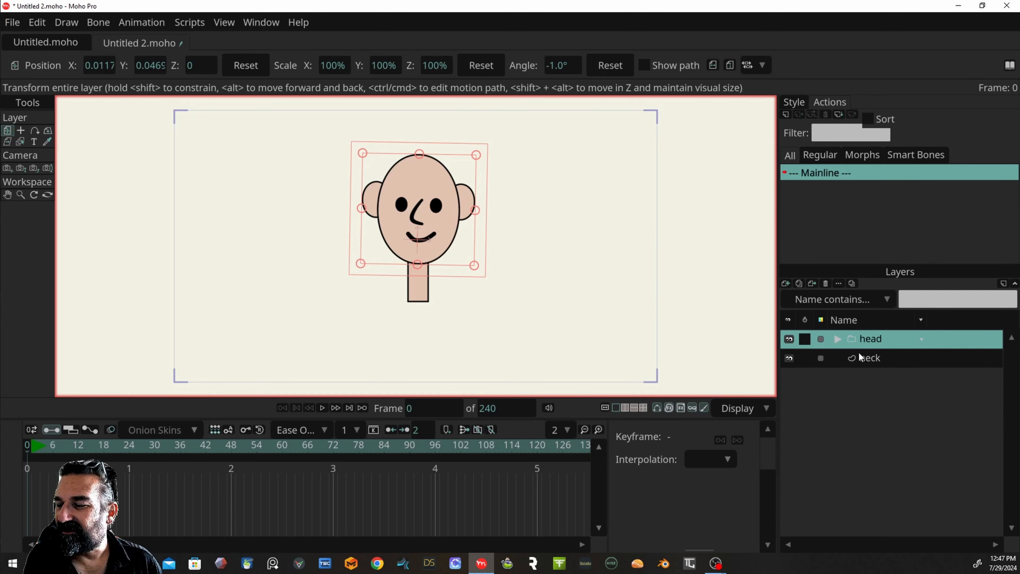
click(889, 359)
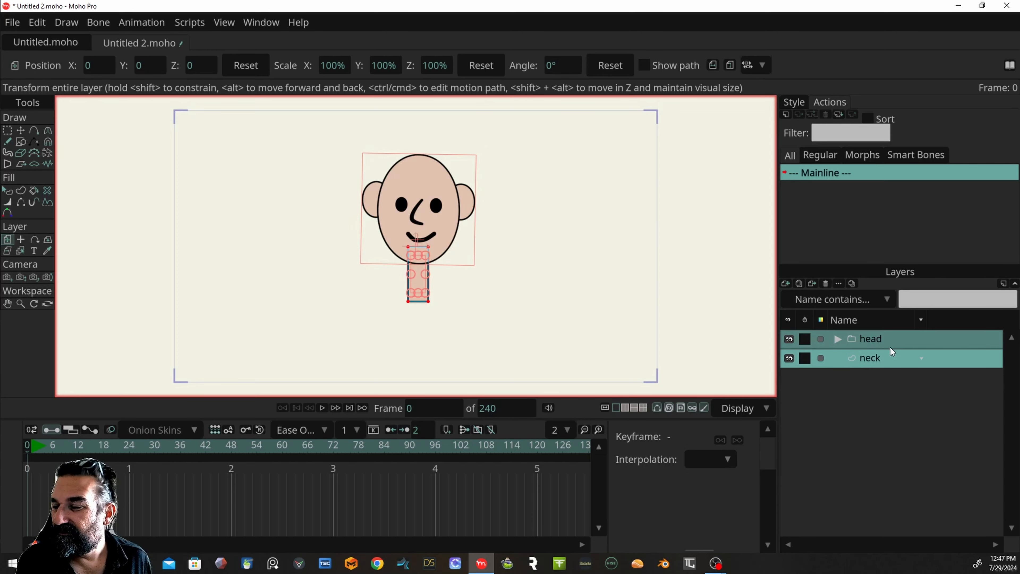
right_click(892, 337)
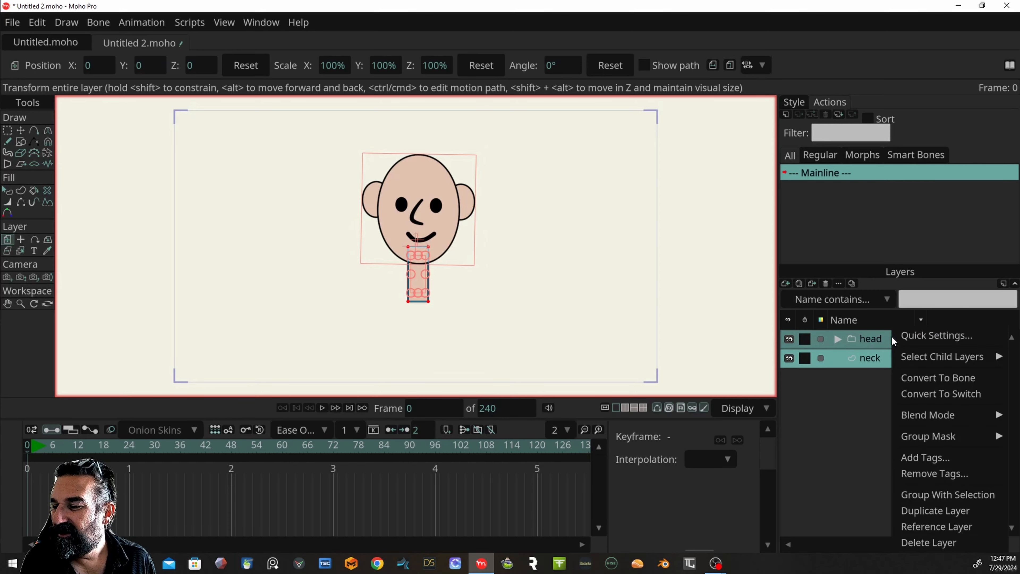
click(922, 496)
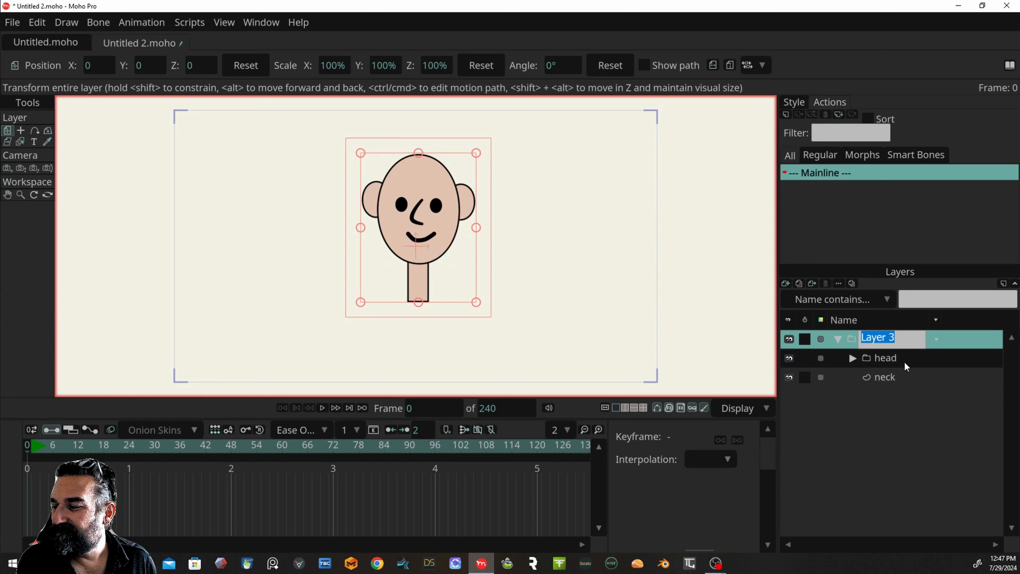
text(Dude)
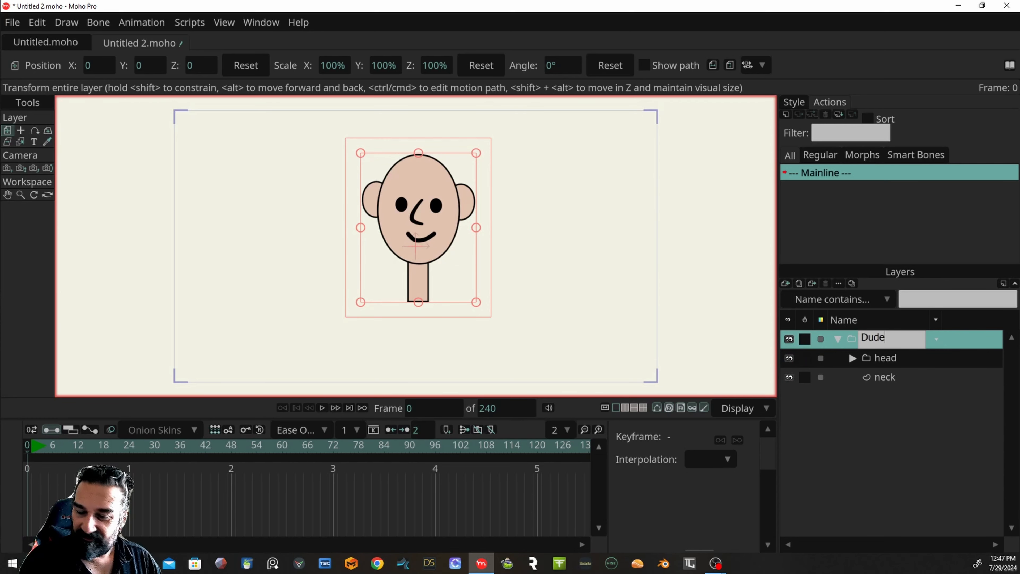
key(Return)
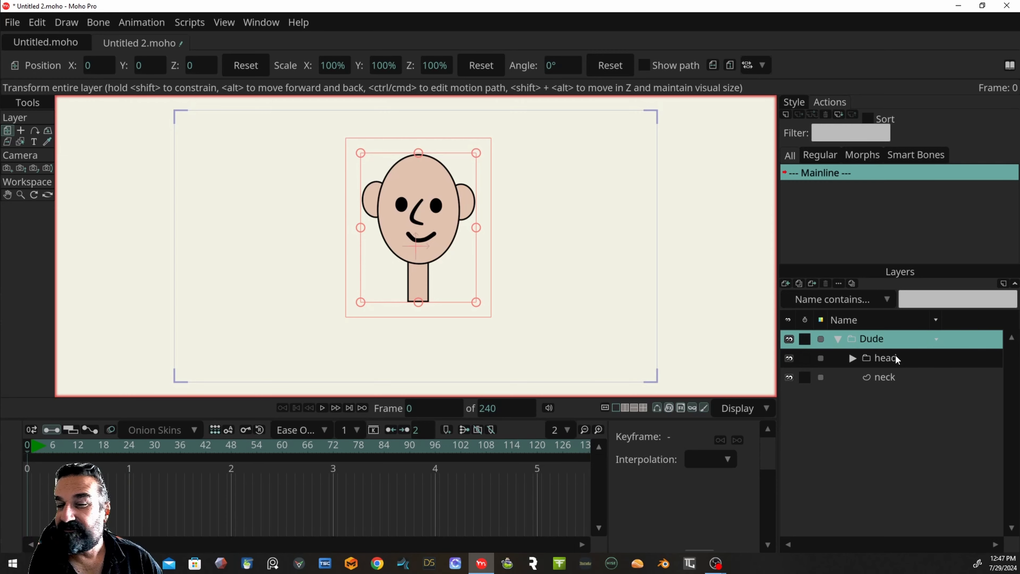
Step: Shift the whole Dude group to about X -0.04, Y -0.05
drag(453, 166, 444, 189)
click(883, 358)
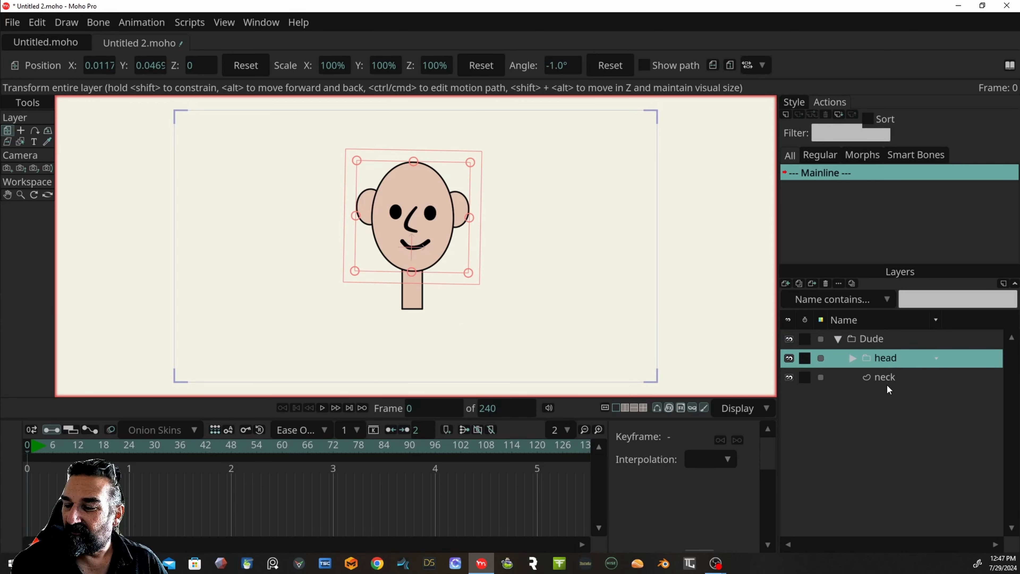
click(890, 382)
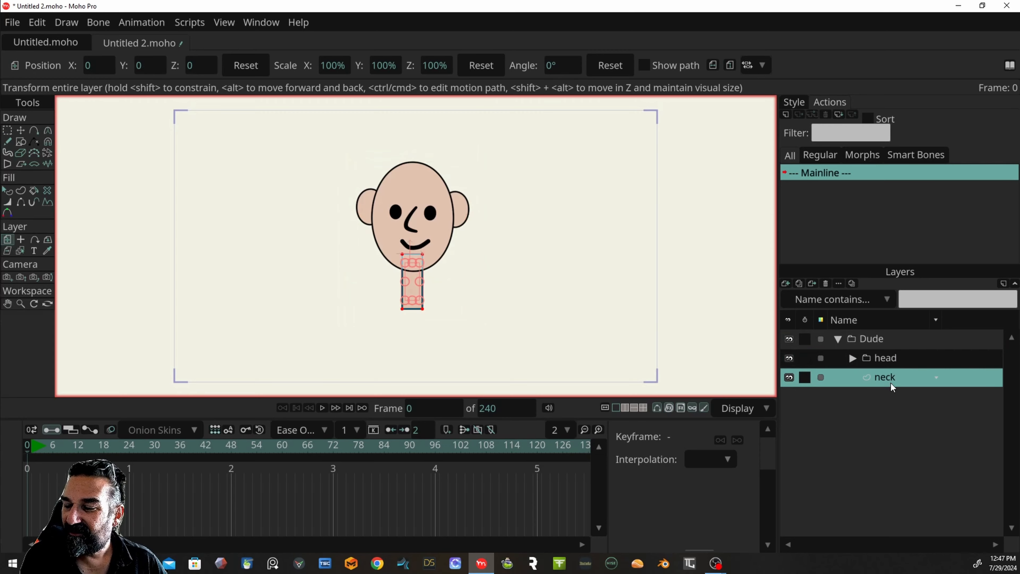
Step: Convert the Dude group into a bone layer
click(884, 338)
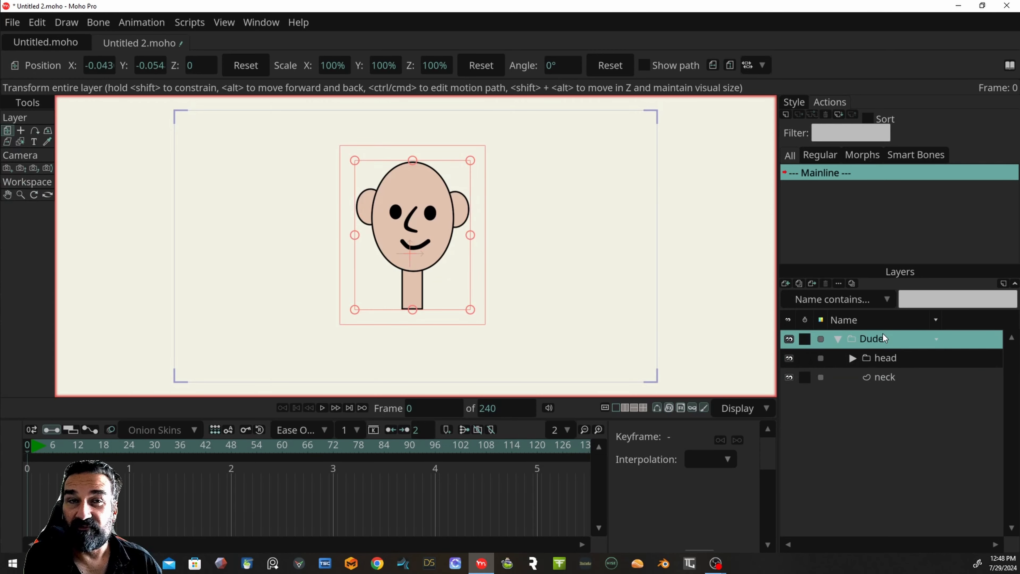
right_click(905, 338)
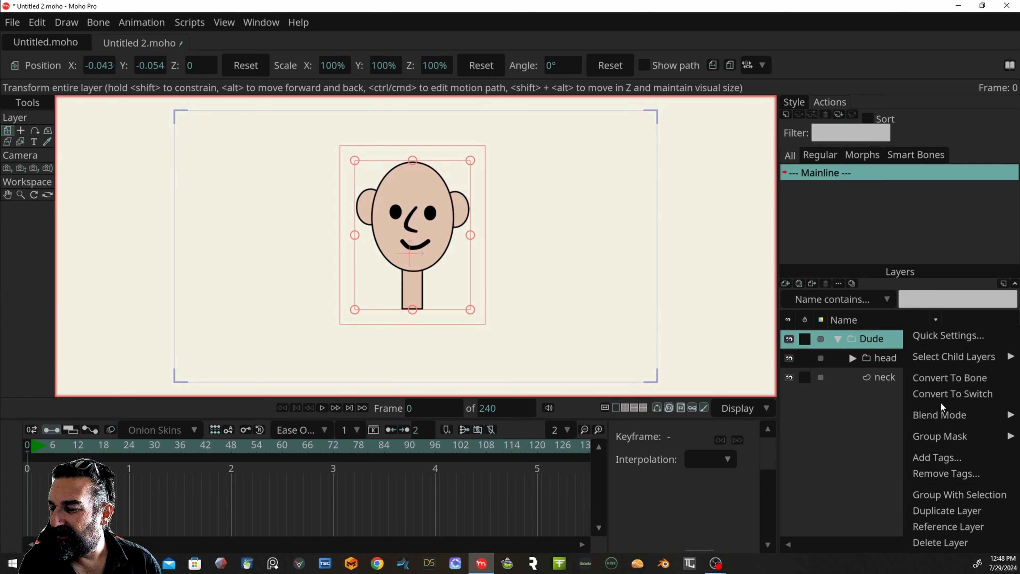
click(938, 378)
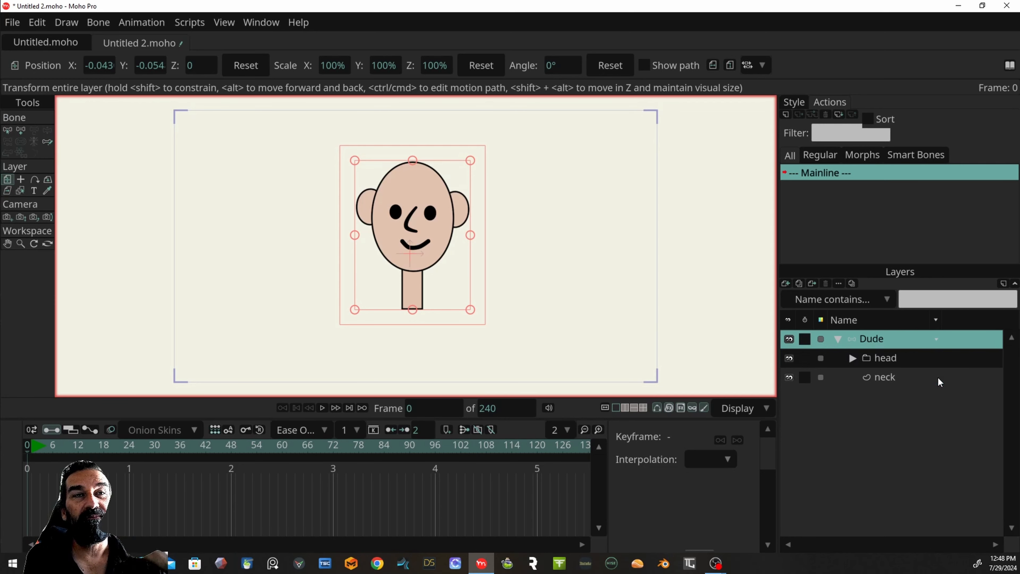
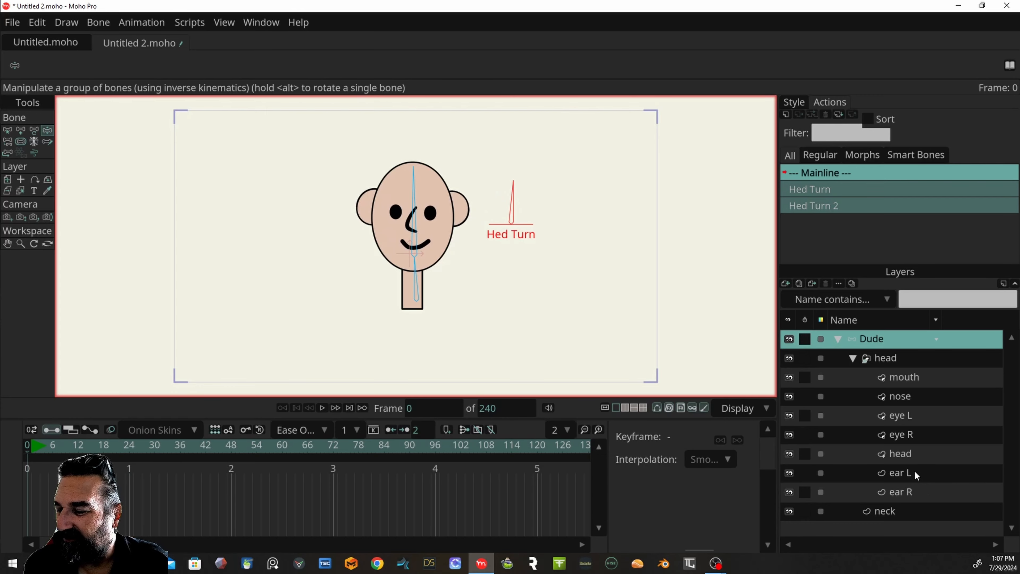
Step: Keyframe the Hed Turn bone on the Dude layer tilted to the left at frame 4 and to the right at frame 20
click(918, 475)
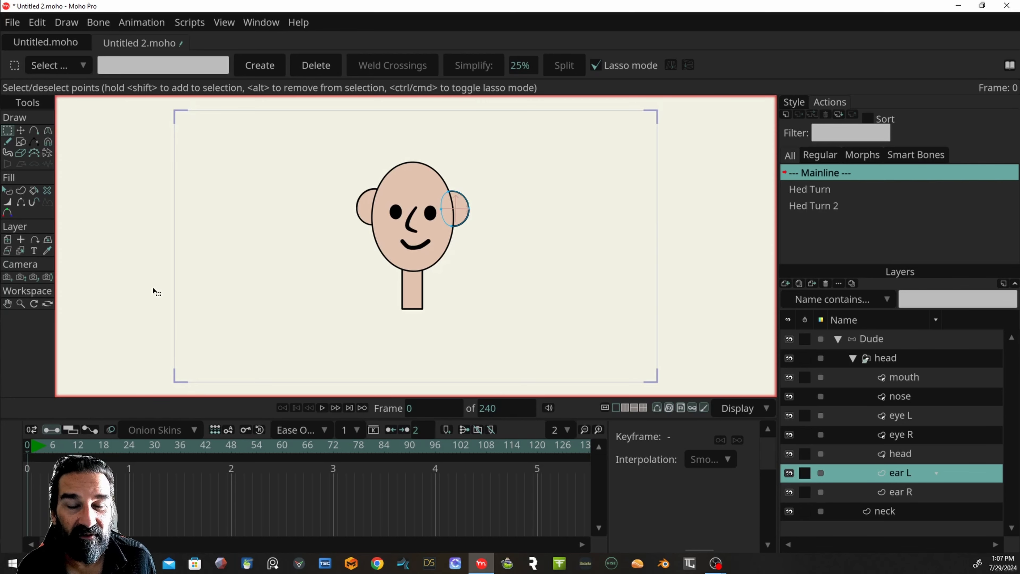
click(872, 338)
click(44, 446)
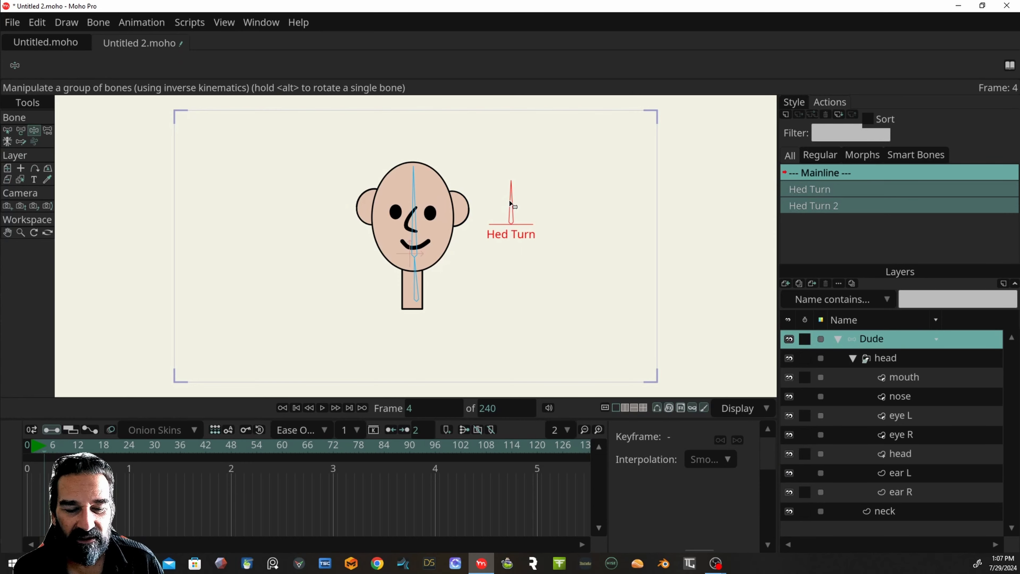
mouse_move(513, 206)
mouse_down()
mouse_move(496, 194)
mouse_move(494, 208)
mouse_up()
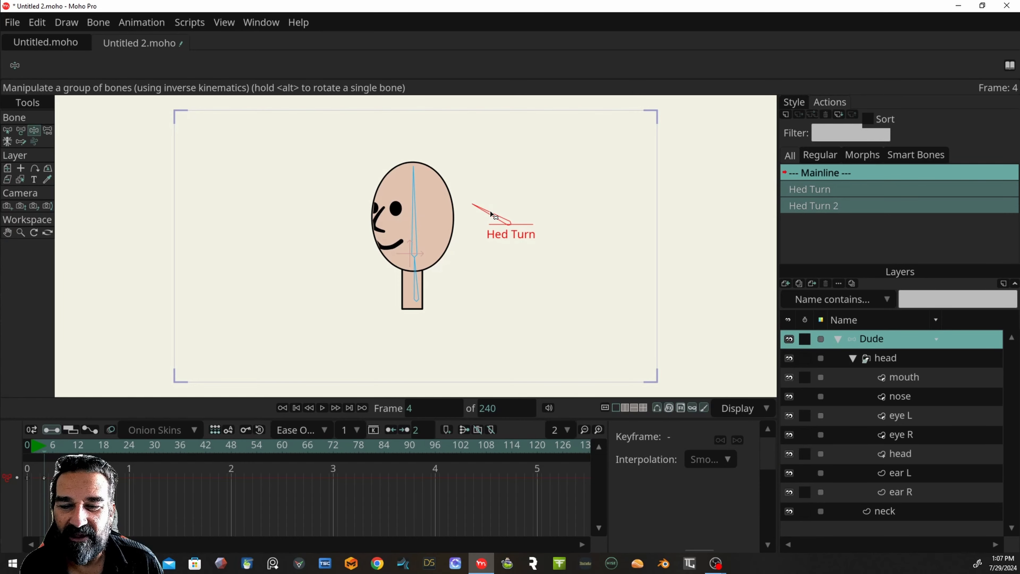
click(112, 450)
drag(475, 204, 548, 204)
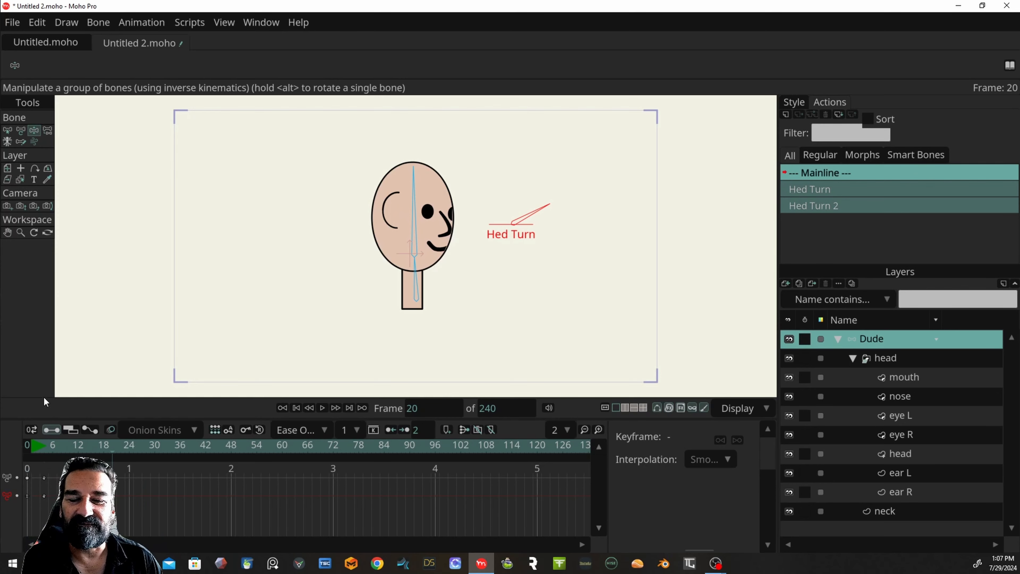
drag(49, 445, 77, 445)
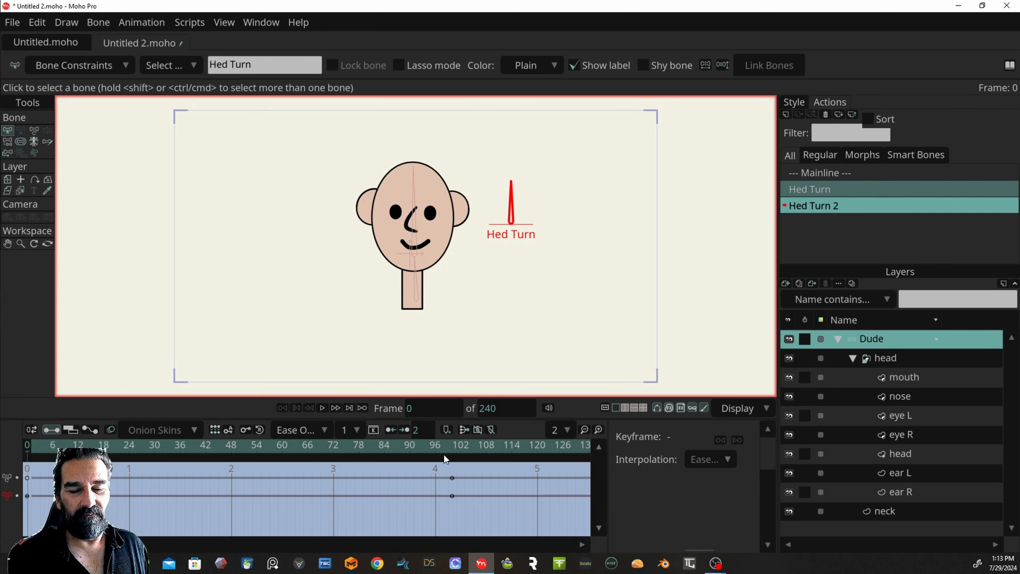
Step: Activate the Mainline action and scrub the head turn animation with the Manipulate Bones tool
double_click(819, 174)
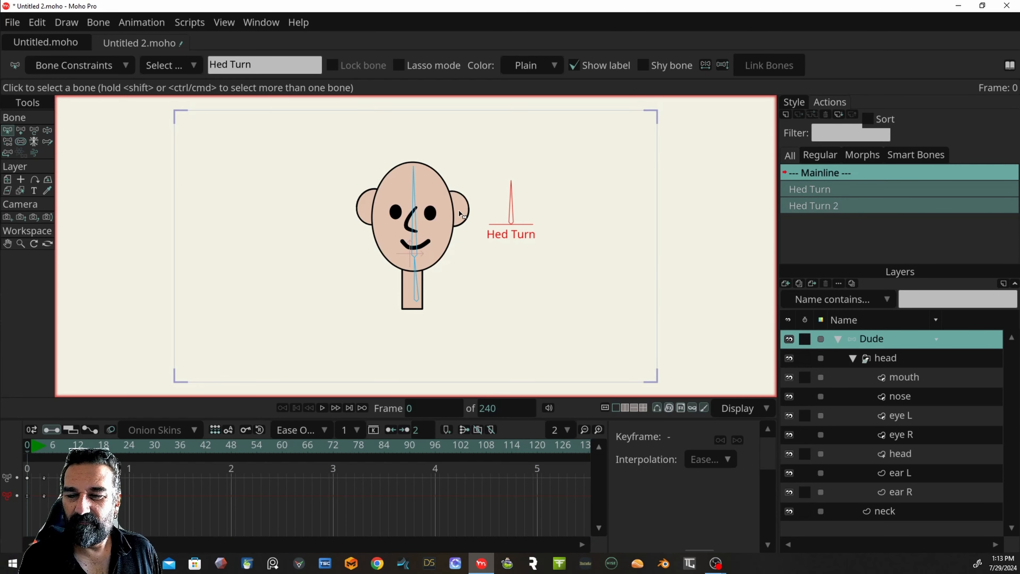
click(48, 131)
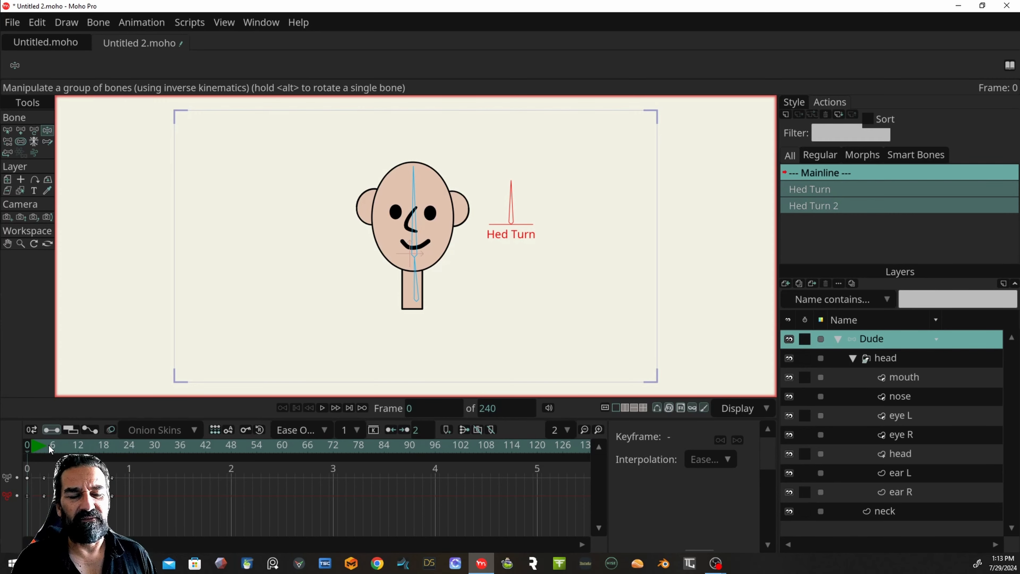
drag(49, 444, 15, 449)
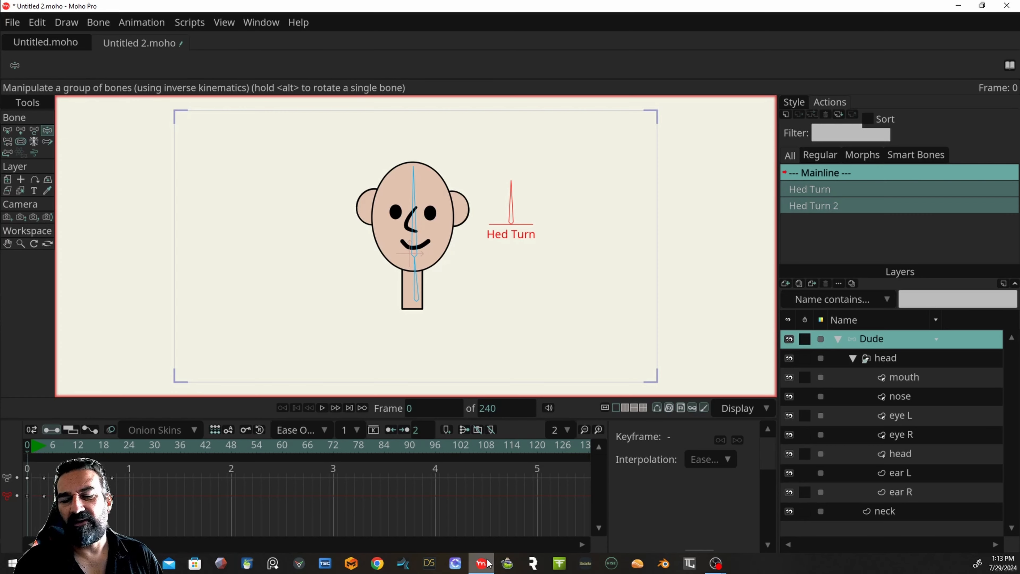
Step: Activate the Hed Turn action on the head group and scrub to frame 20 to examine the ear layer order
click(923, 358)
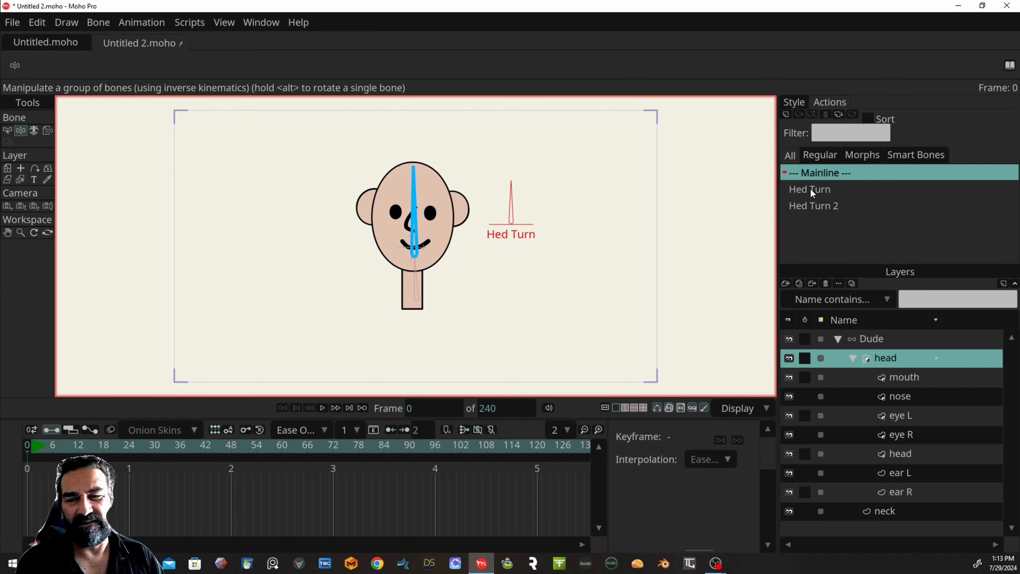
click(823, 189)
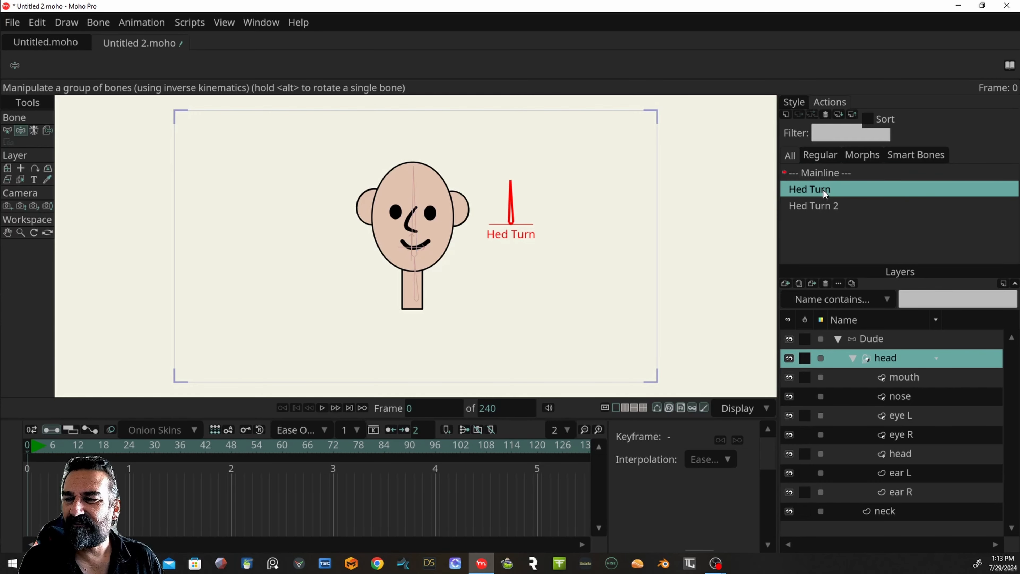
double_click(823, 190)
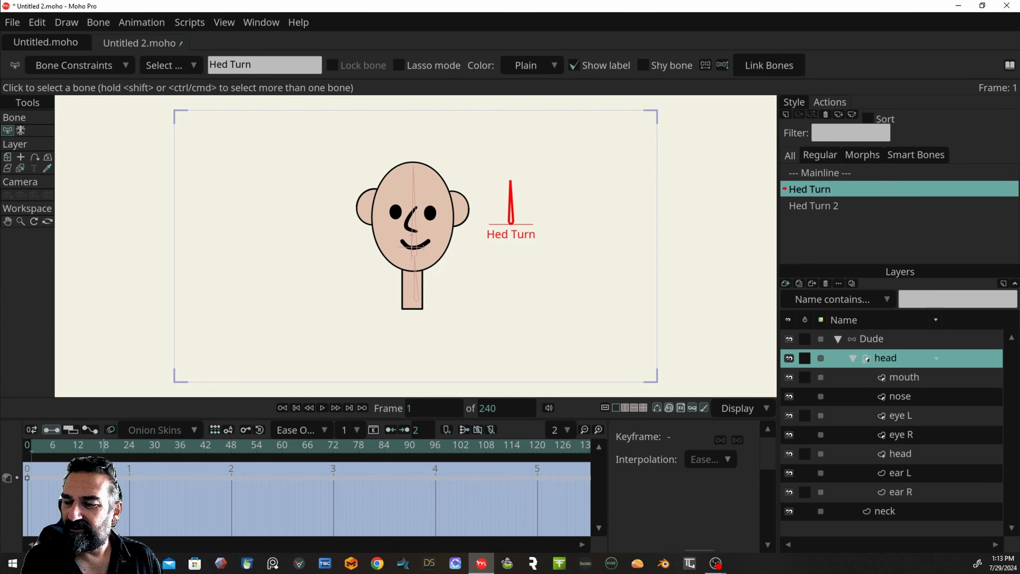
drag(74, 450, 111, 449)
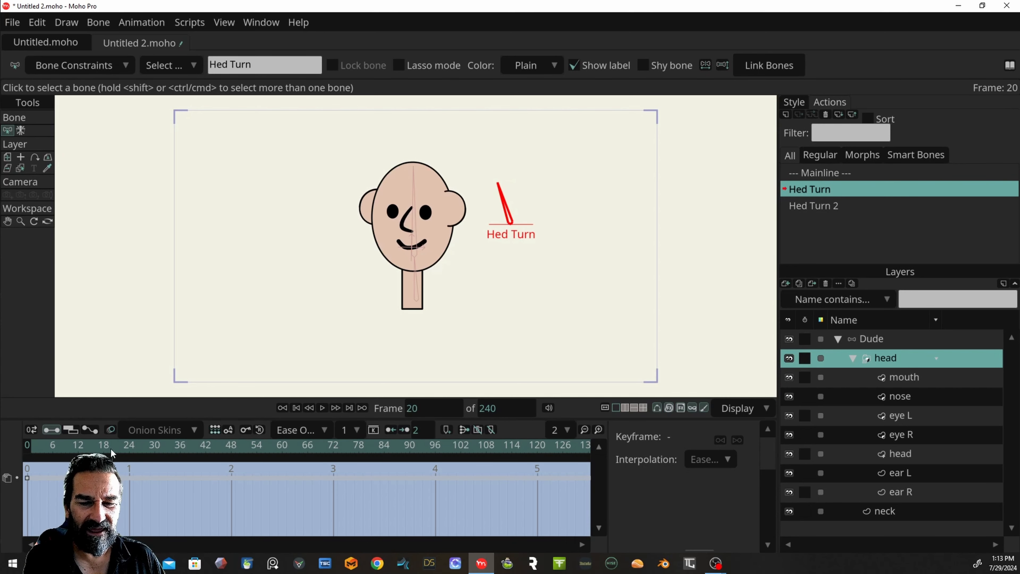
mouse_move(115, 448)
mouse_down()
mouse_move(201, 448)
mouse_move(31, 447)
mouse_move(148, 444)
mouse_move(95, 446)
mouse_up()
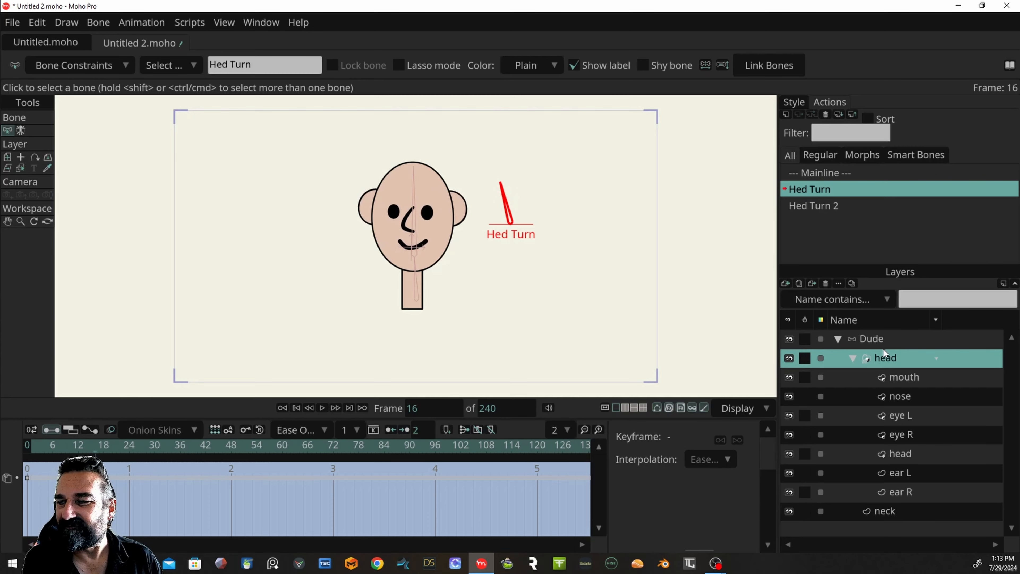
Step: Scrub the Hed Turn 2 action to frame 22 and the Hed Turn action again to compare where the ear layers swap
click(826, 203)
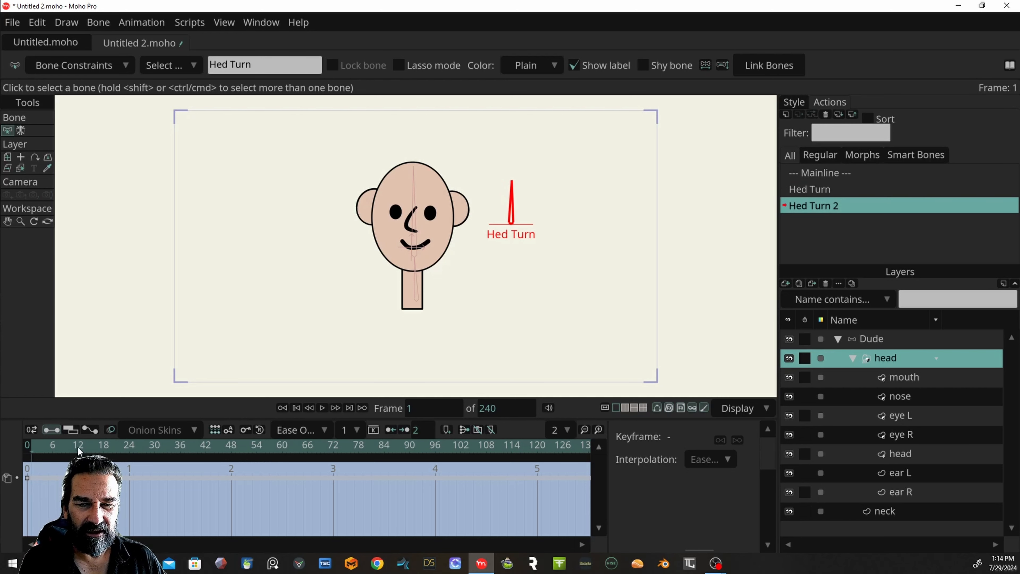
drag(78, 448, 121, 457)
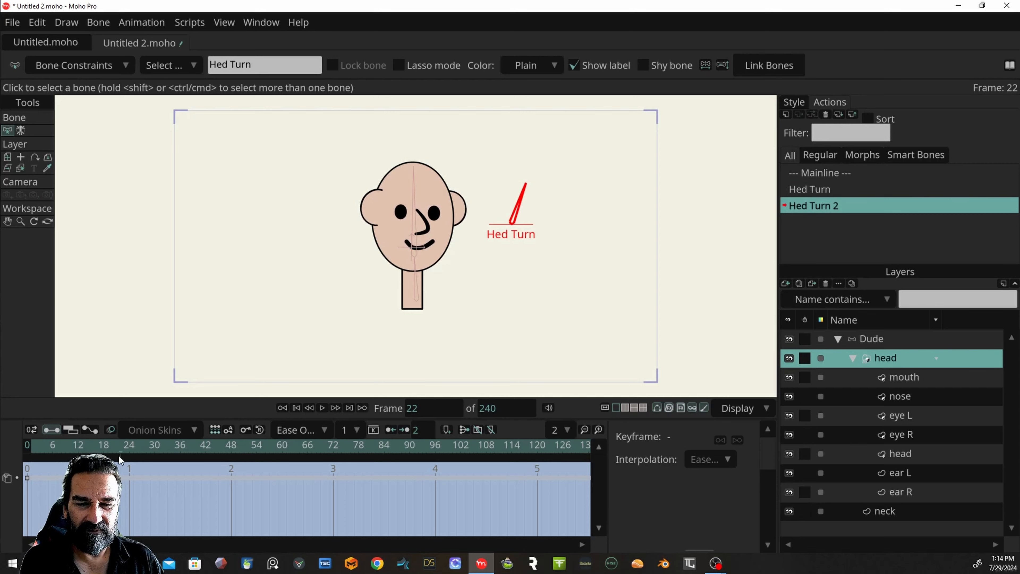
click(836, 193)
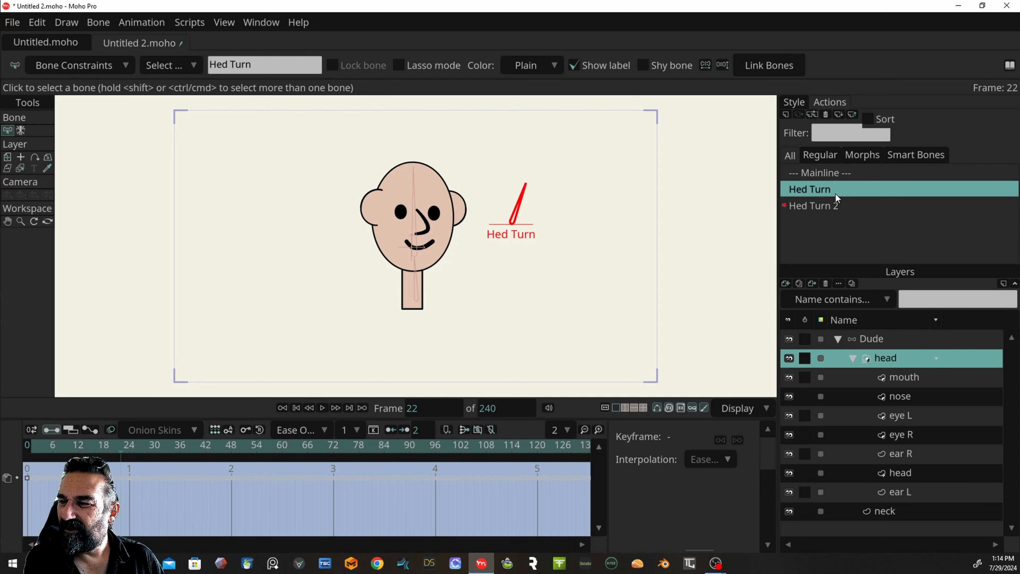
double_click(837, 197)
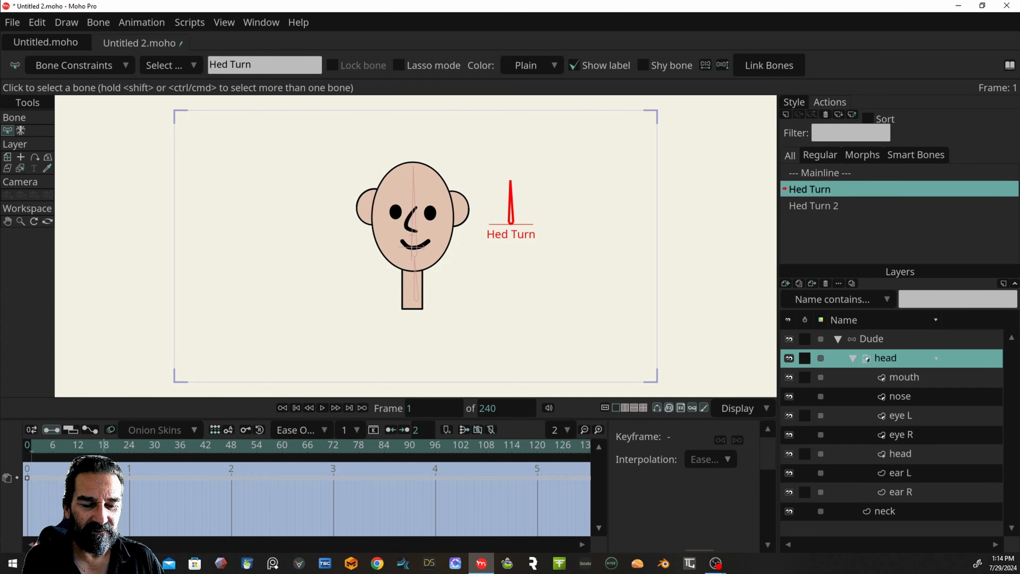
click(91, 449)
mouse_move(89, 446)
mouse_down()
mouse_move(65, 447)
mouse_move(194, 443)
mouse_move(19, 444)
mouse_move(228, 435)
mouse_move(76, 444)
mouse_up()
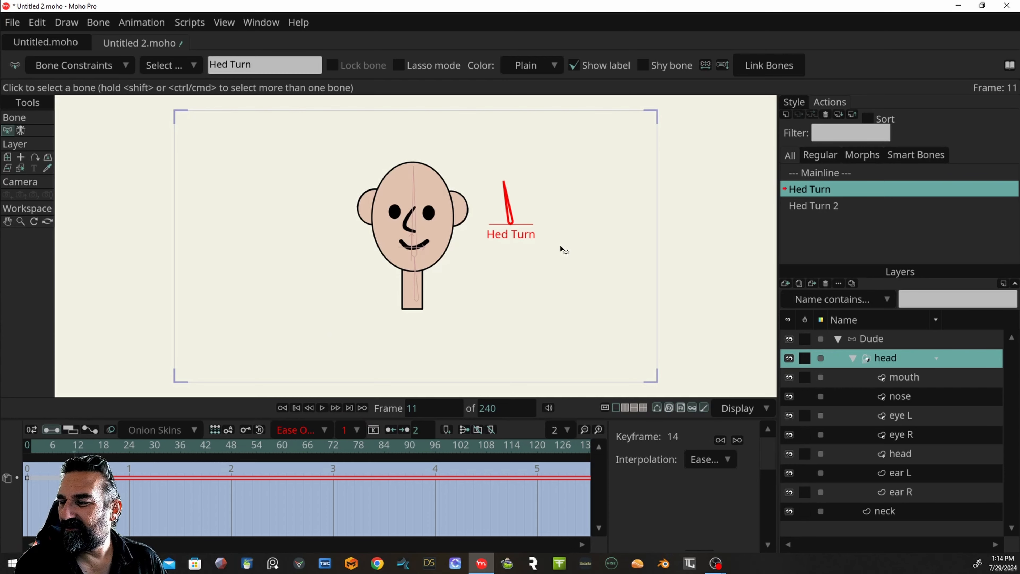
Step: Activate the Mainline action and connect the nose outline into a closed shape with both fill and stroke
click(822, 173)
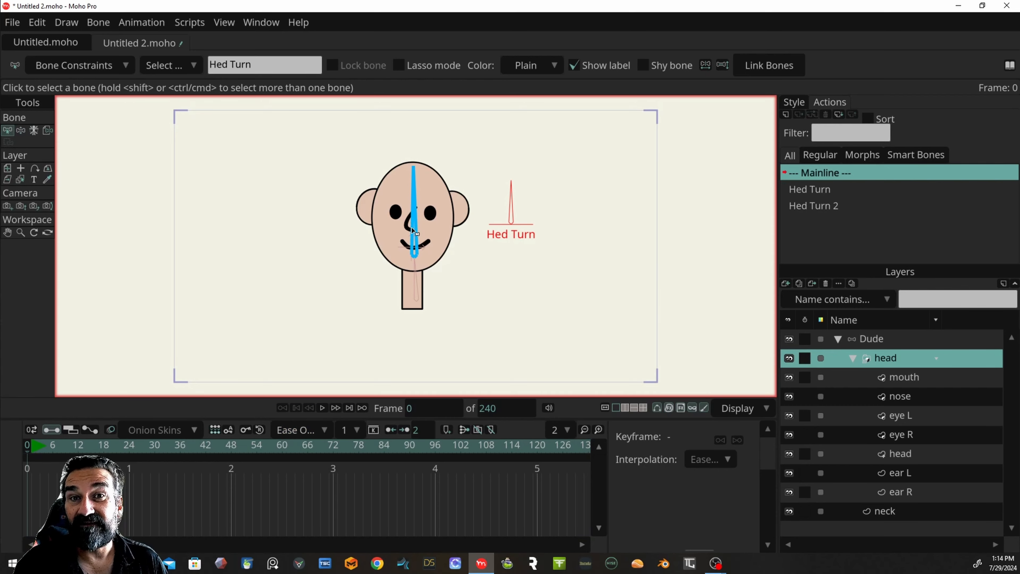
key(Return)
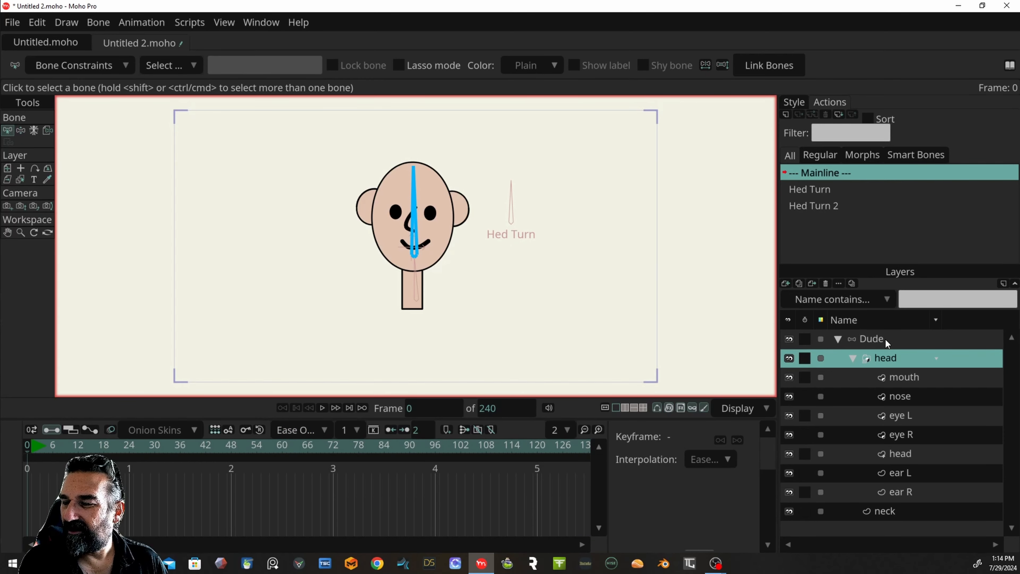
click(903, 397)
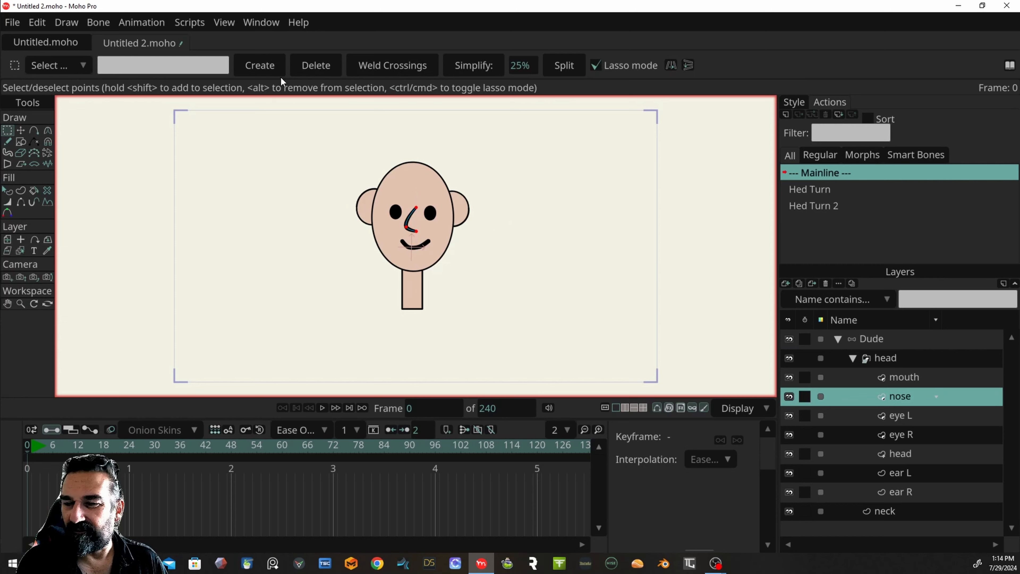
click(21, 191)
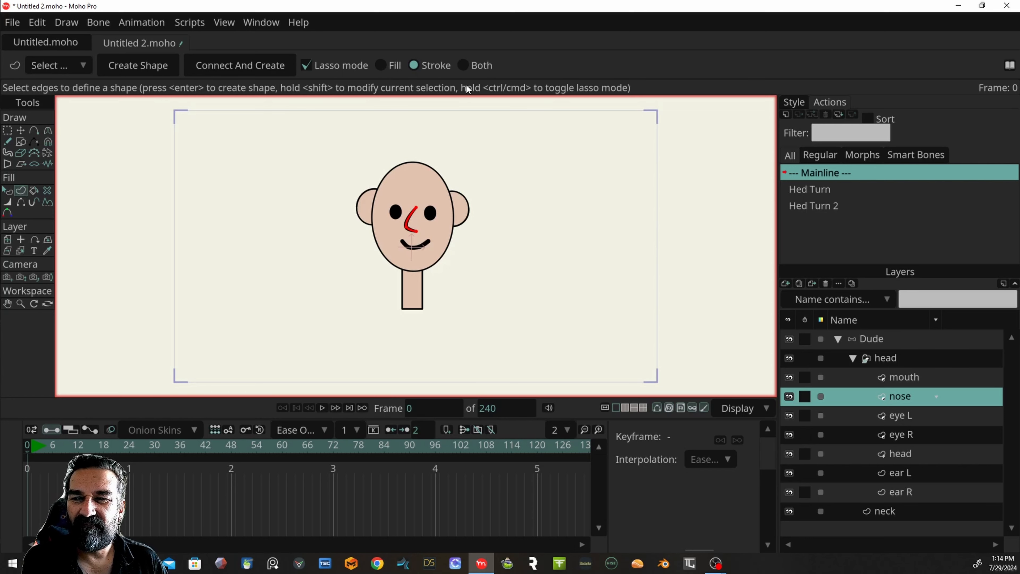
click(468, 66)
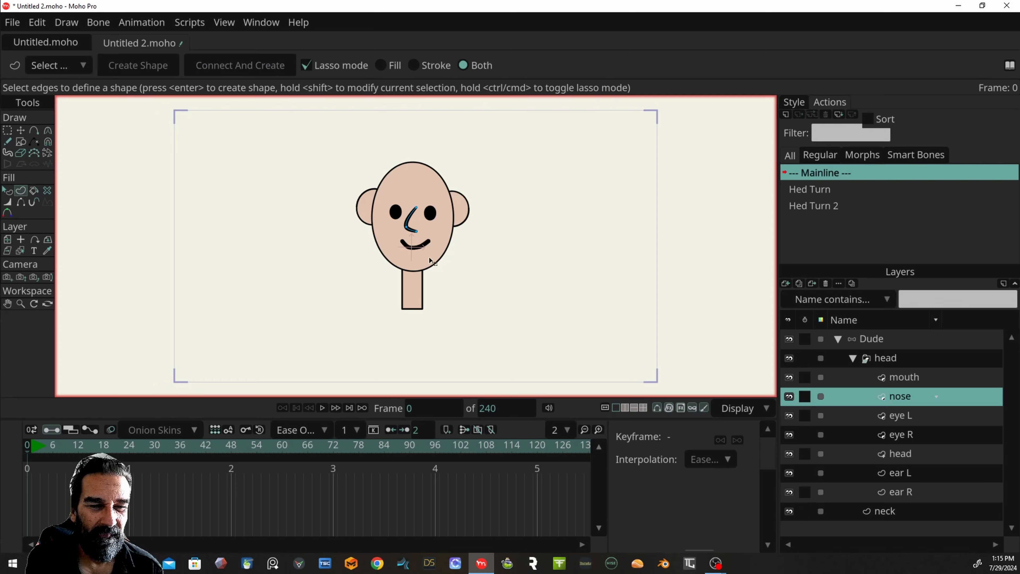
click(410, 217)
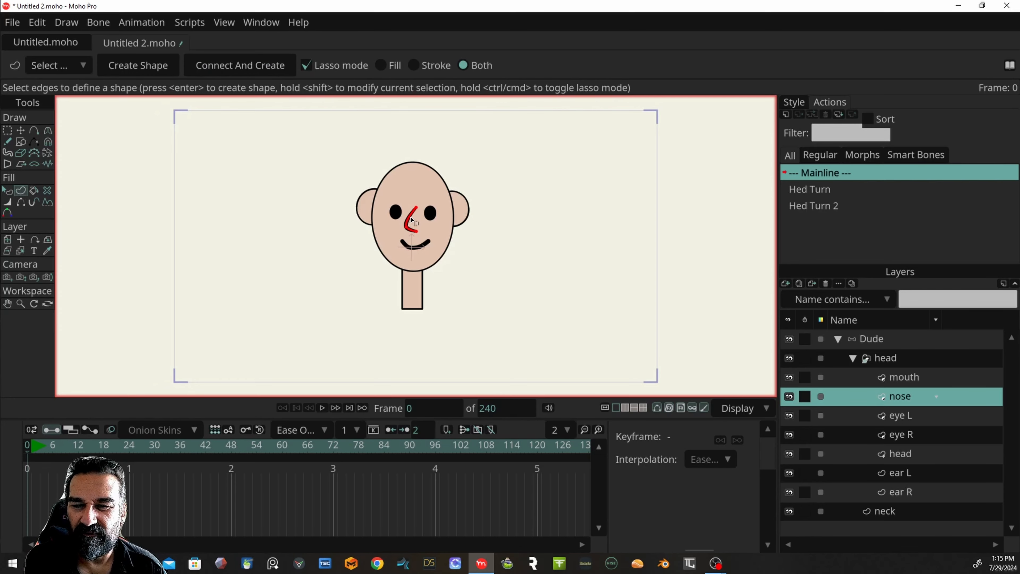
click(258, 64)
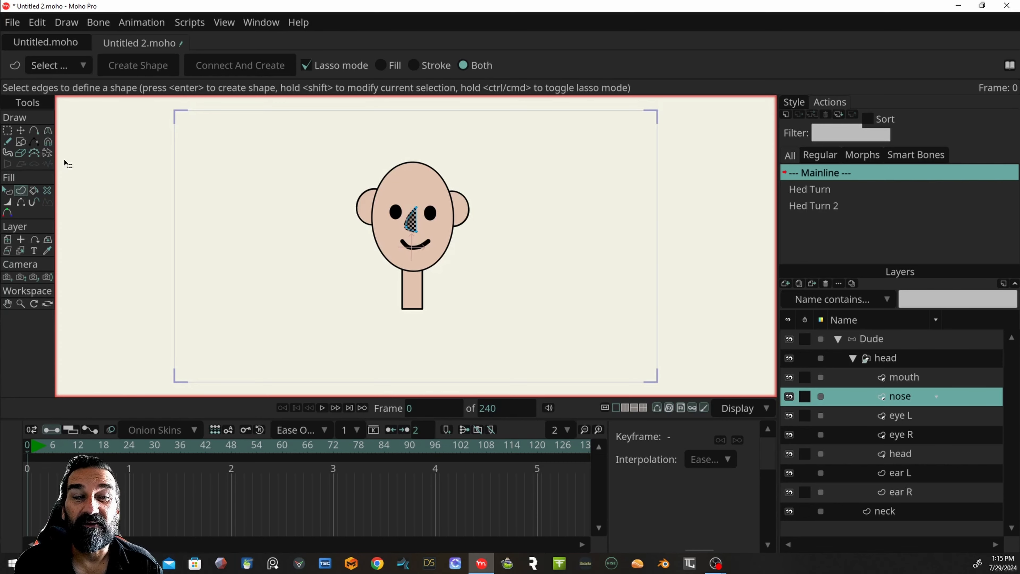
click(13, 194)
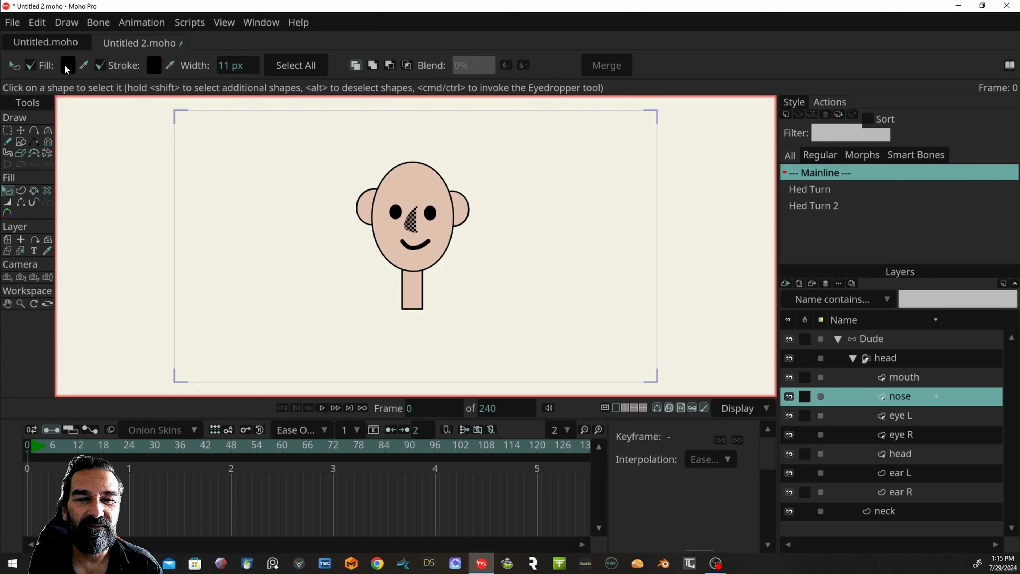
click(68, 65)
drag(168, 218, 115, 201)
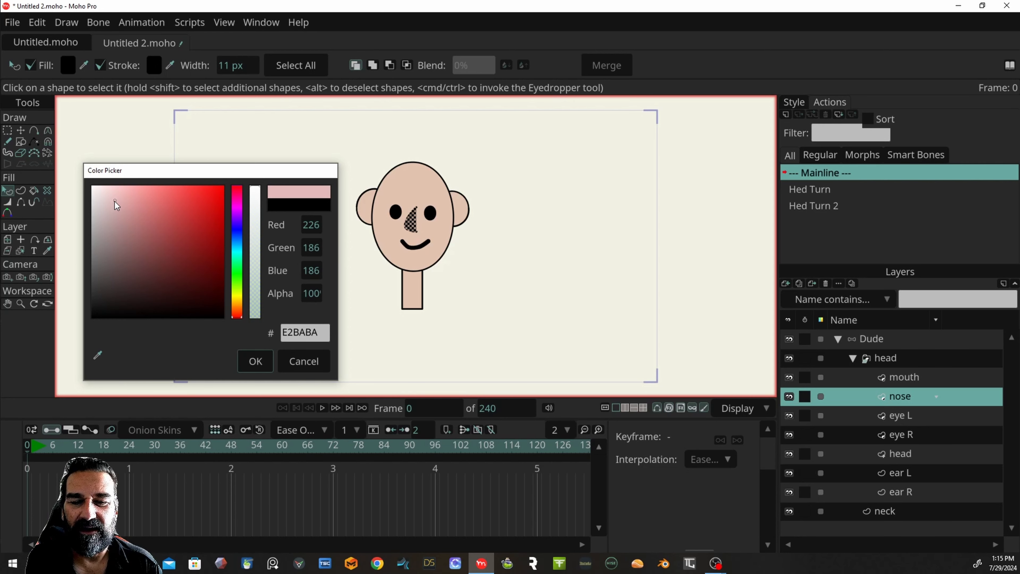
click(312, 363)
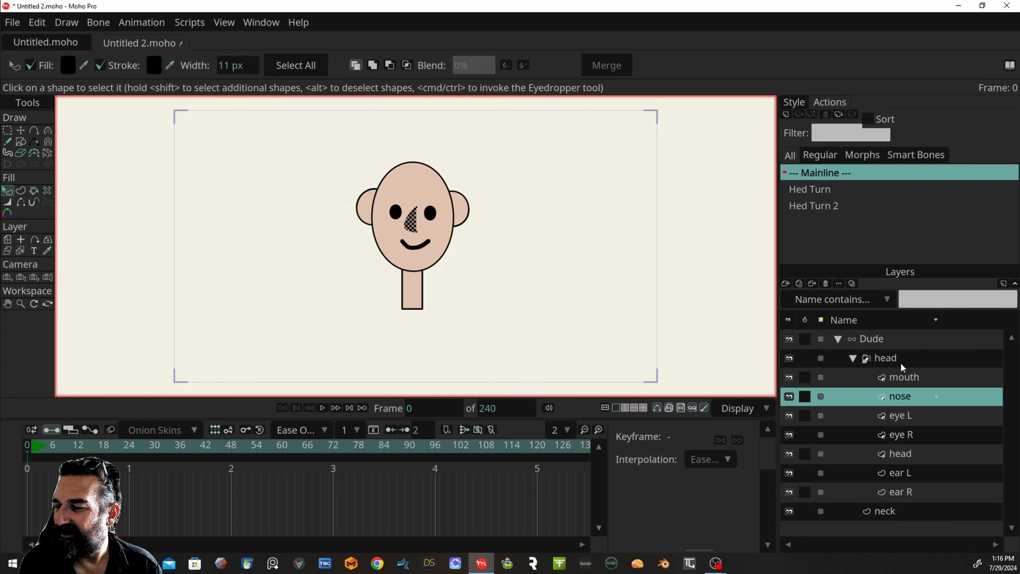
Step: Select the face shape on the head vector layer and copy the hex code of its fill colour
click(908, 459)
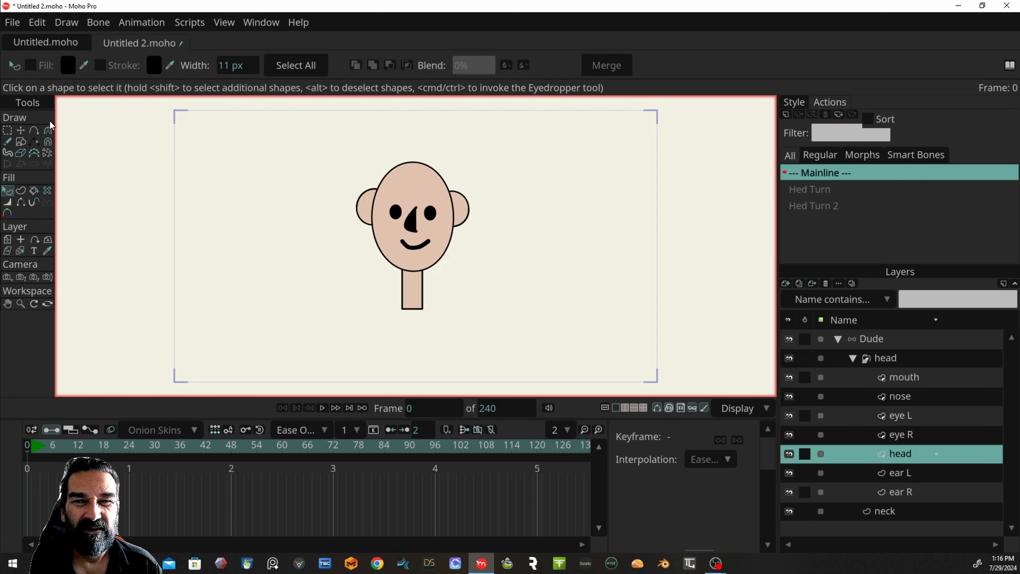
click(397, 197)
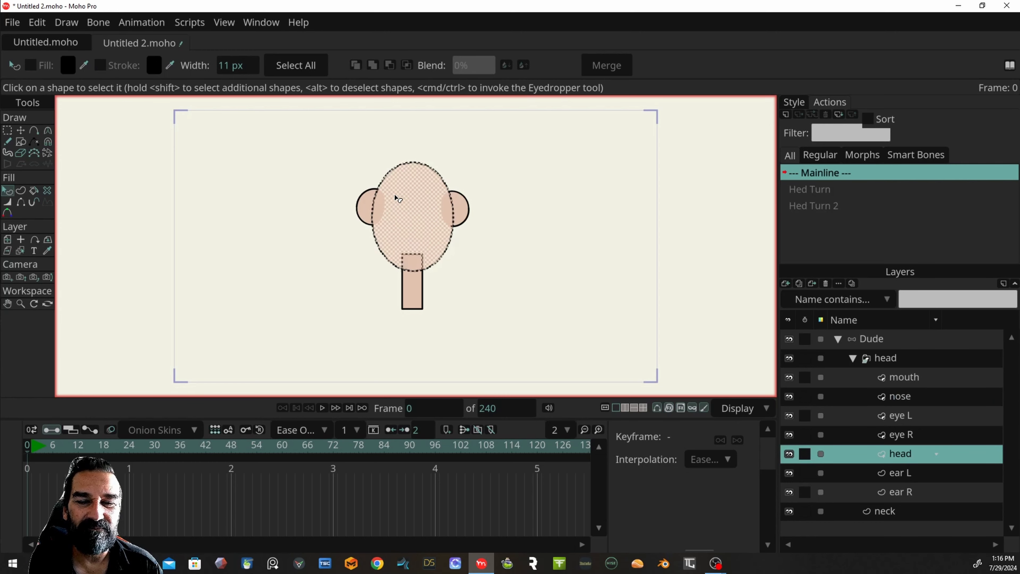
click(68, 66)
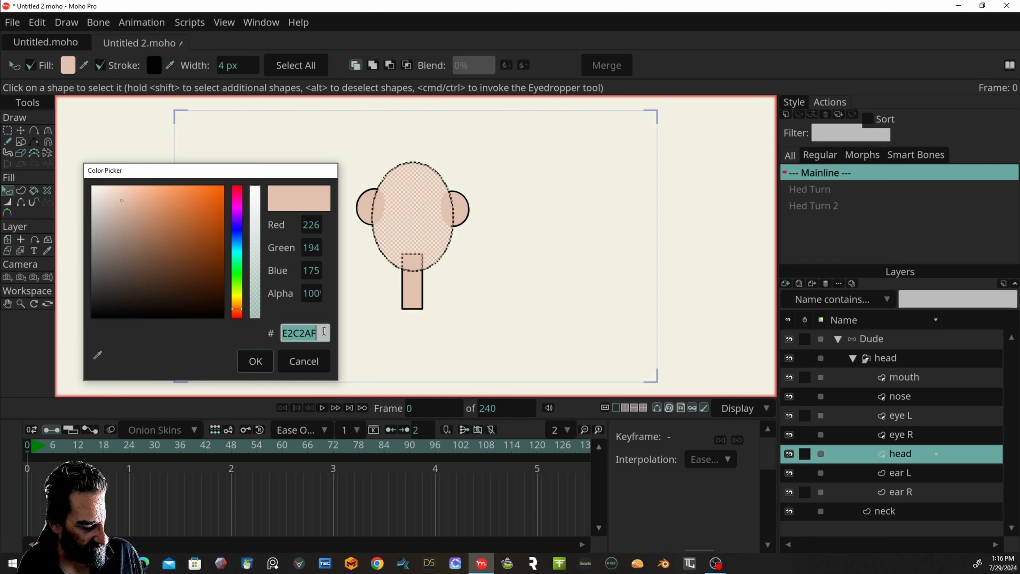
click(256, 361)
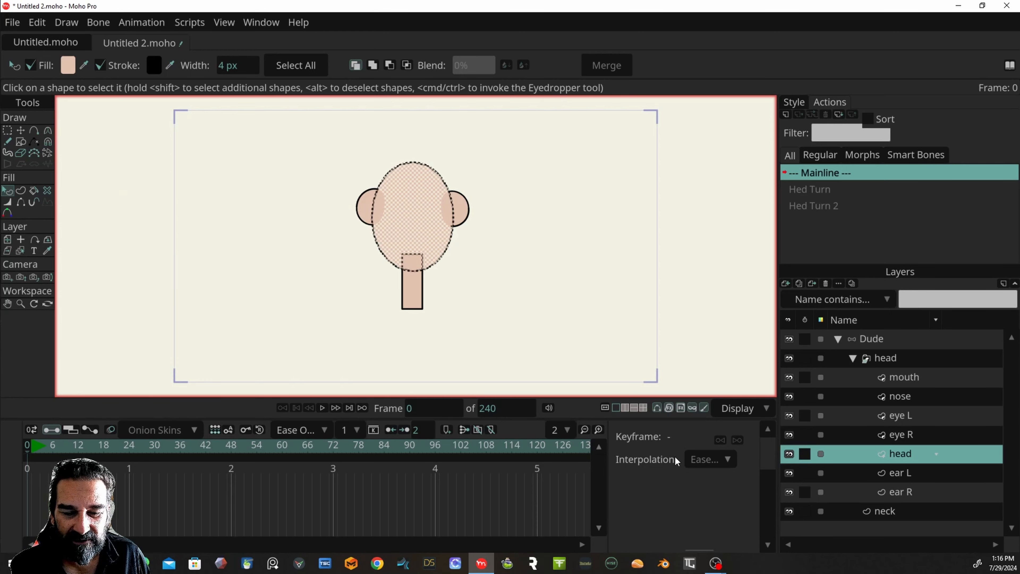
Step: Set the nose shape's fill colour to E2C2AF and deselect the shape with the Select Points tool
click(908, 396)
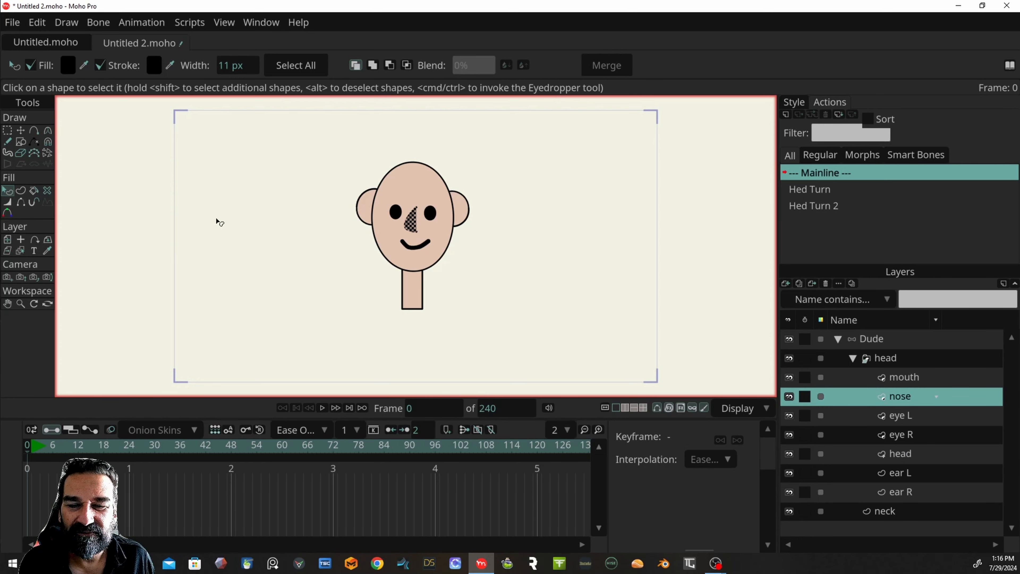
click(73, 66)
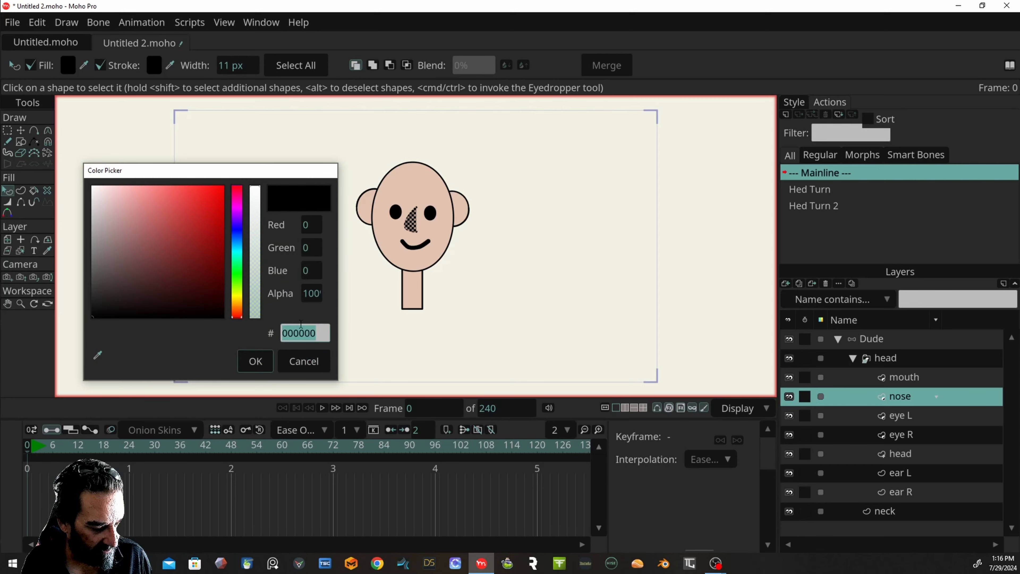
text(E2C2AF)
click(267, 367)
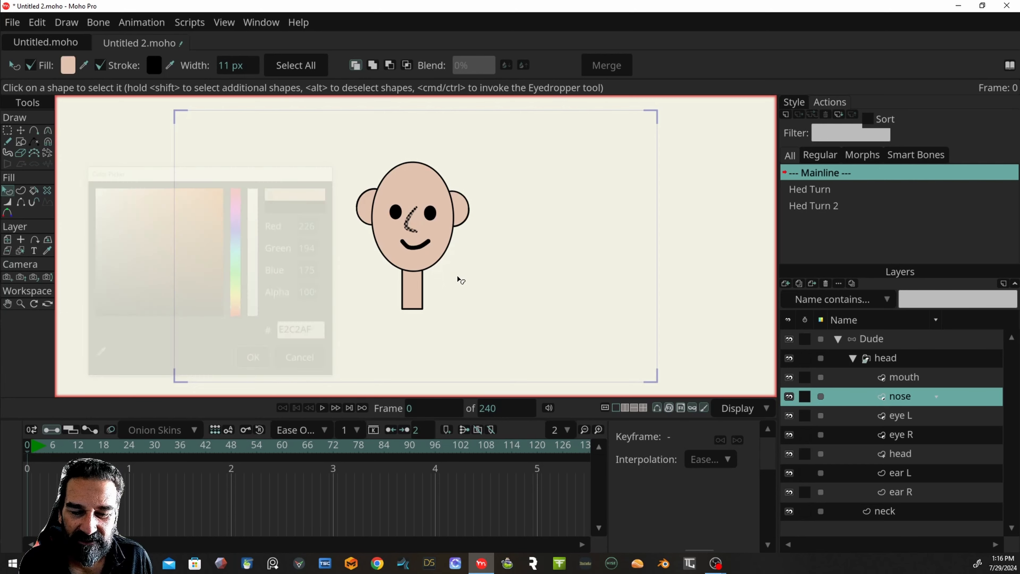
click(7, 131)
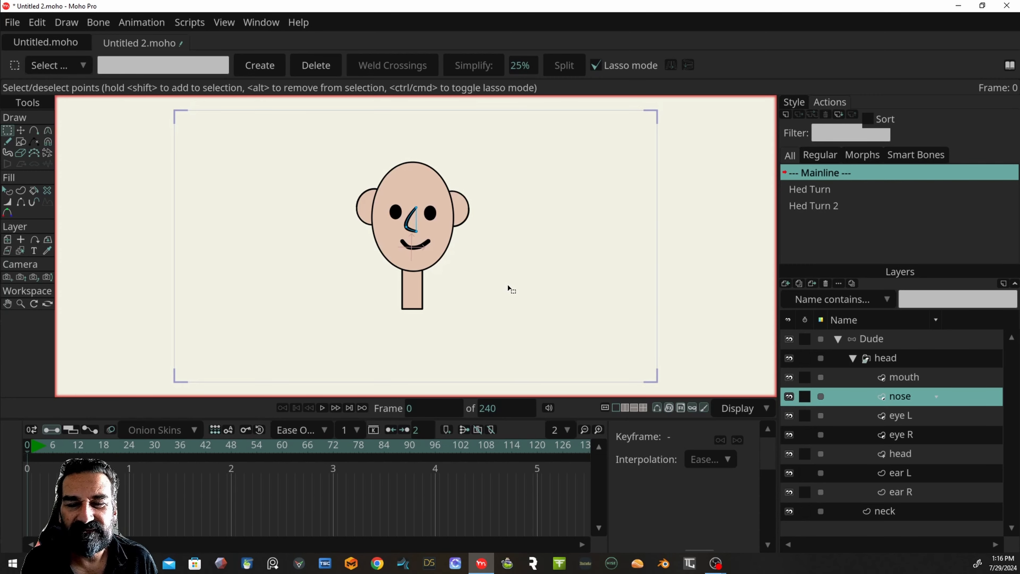
Step: At frame 6, set the nose layer's masking to "Don't mask this layer"
mouse_move(35, 445)
mouse_down()
mouse_move(113, 441)
mouse_move(45, 450)
mouse_move(49, 438)
mouse_up()
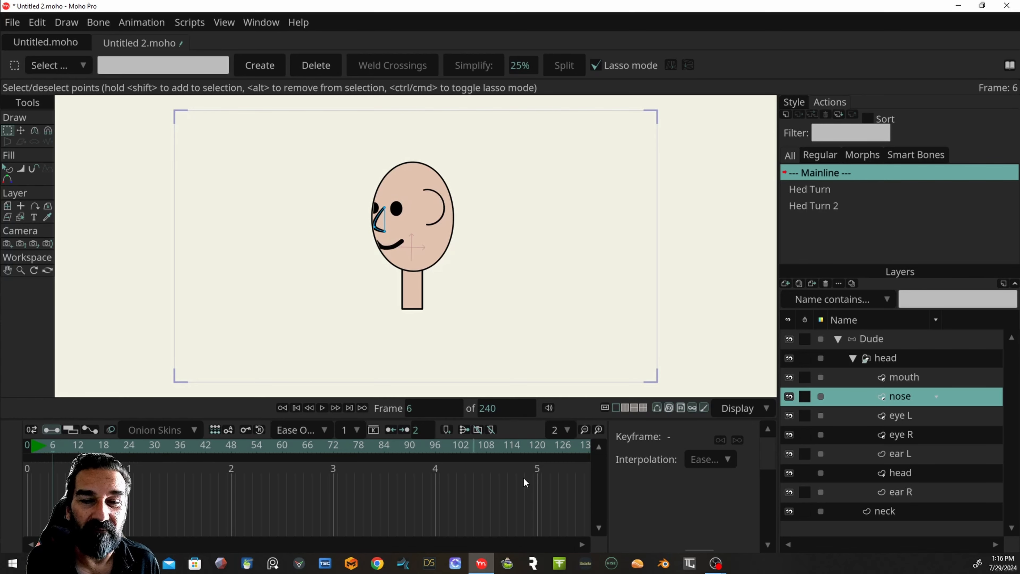
double_click(916, 397)
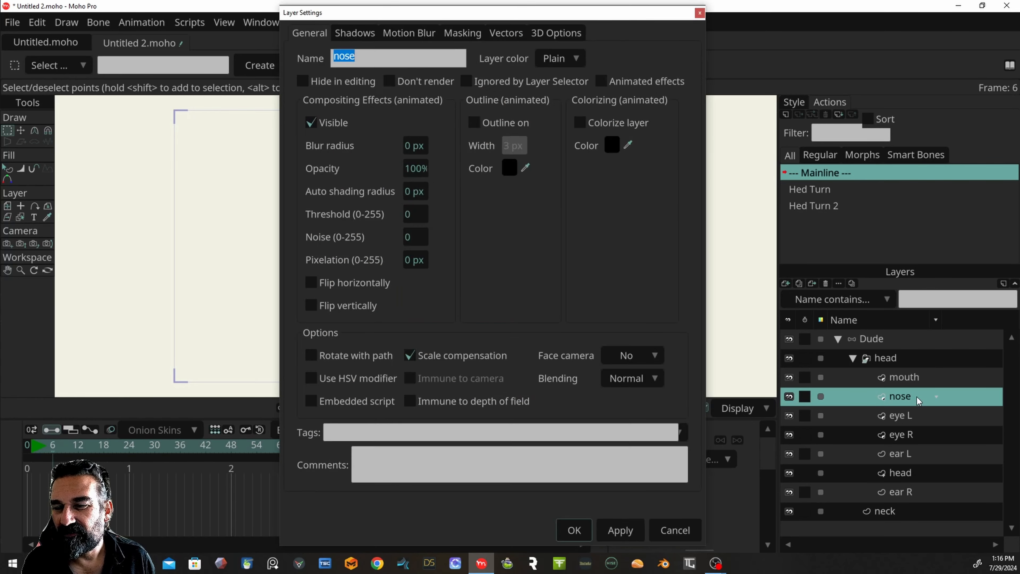
click(467, 33)
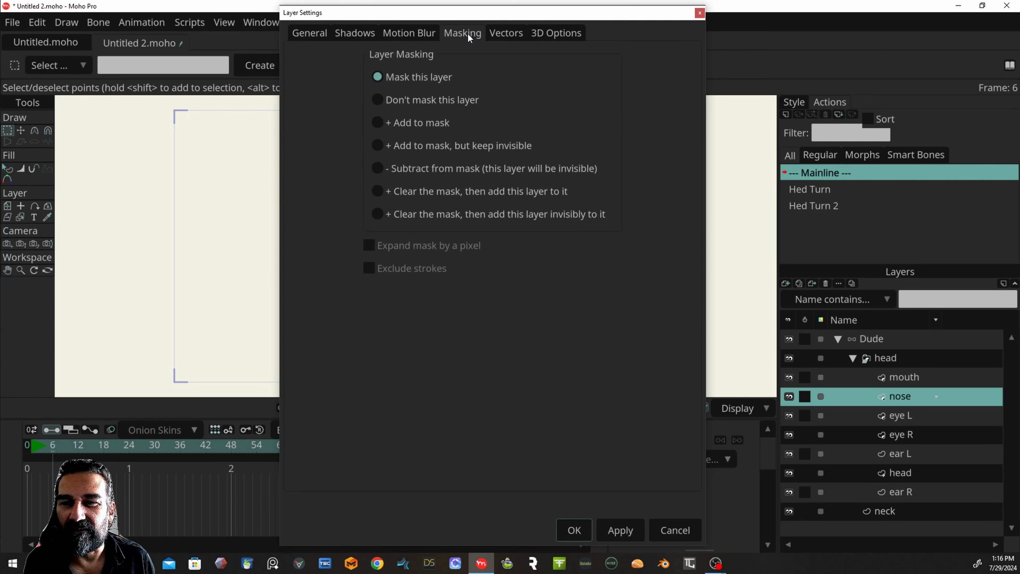
click(432, 97)
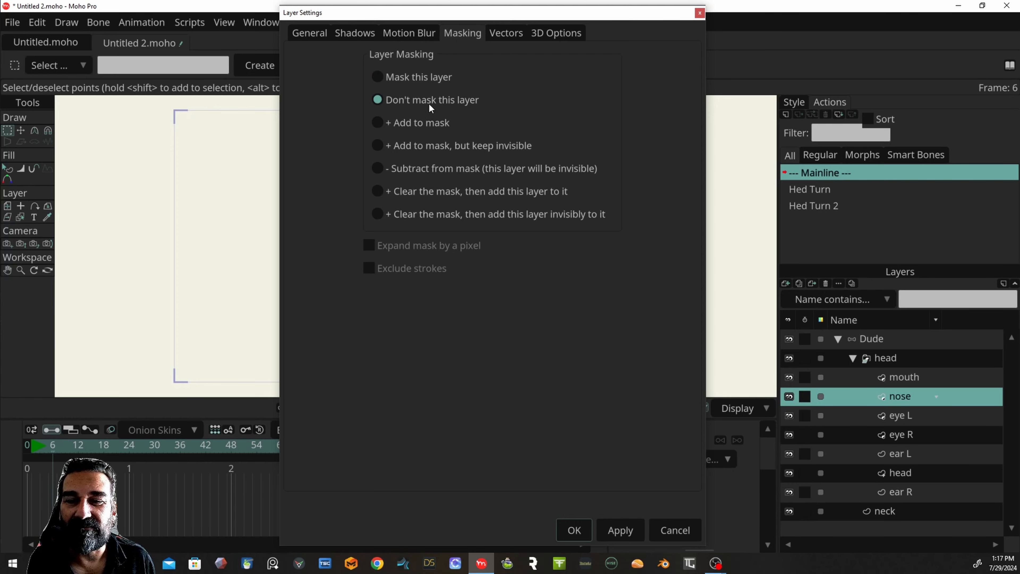
click(626, 531)
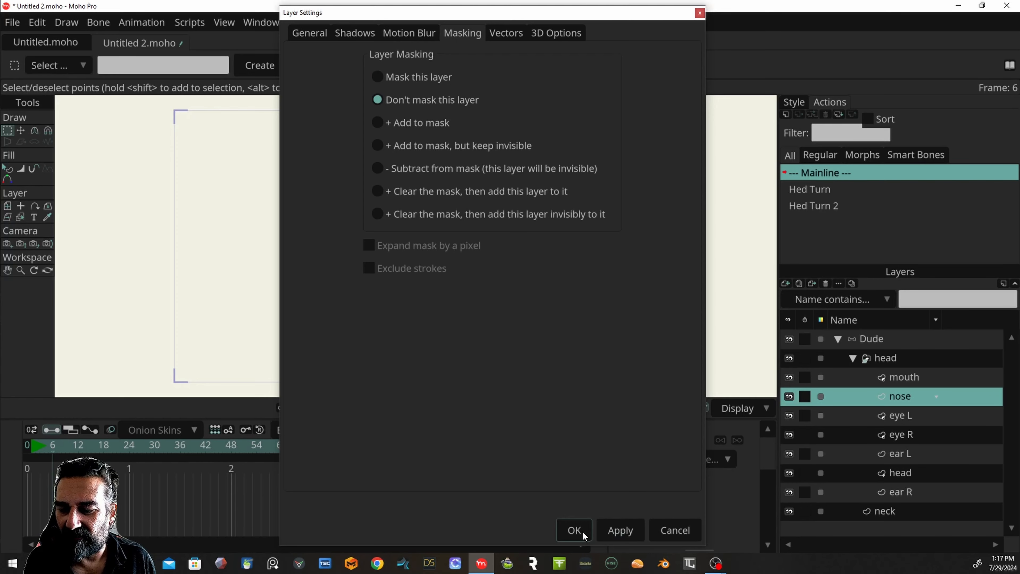
click(574, 531)
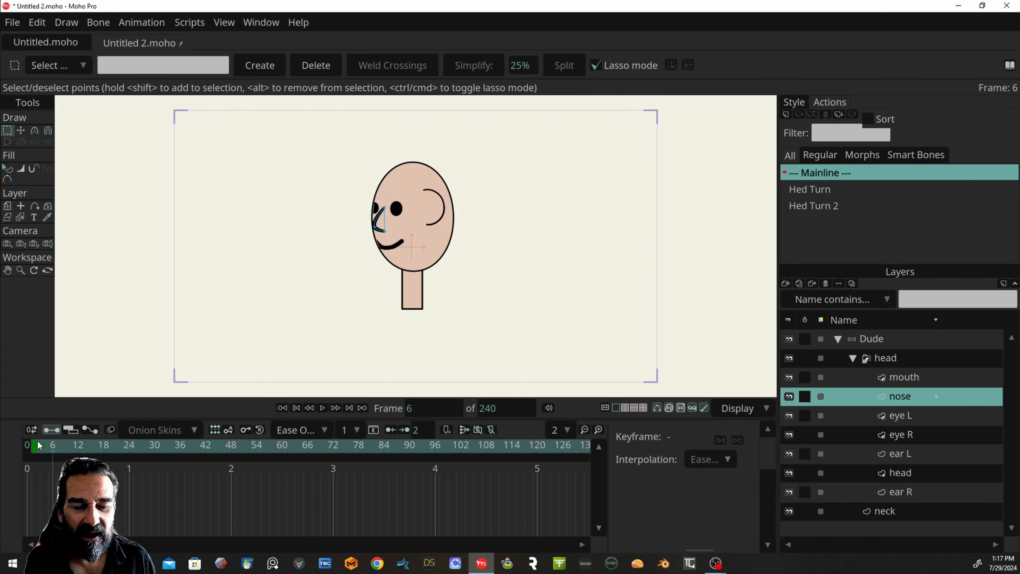
Step: Select the Dude layer and scrub the Mainline head turn to frame 20 to examine the nose, returning to frame 0
click(884, 337)
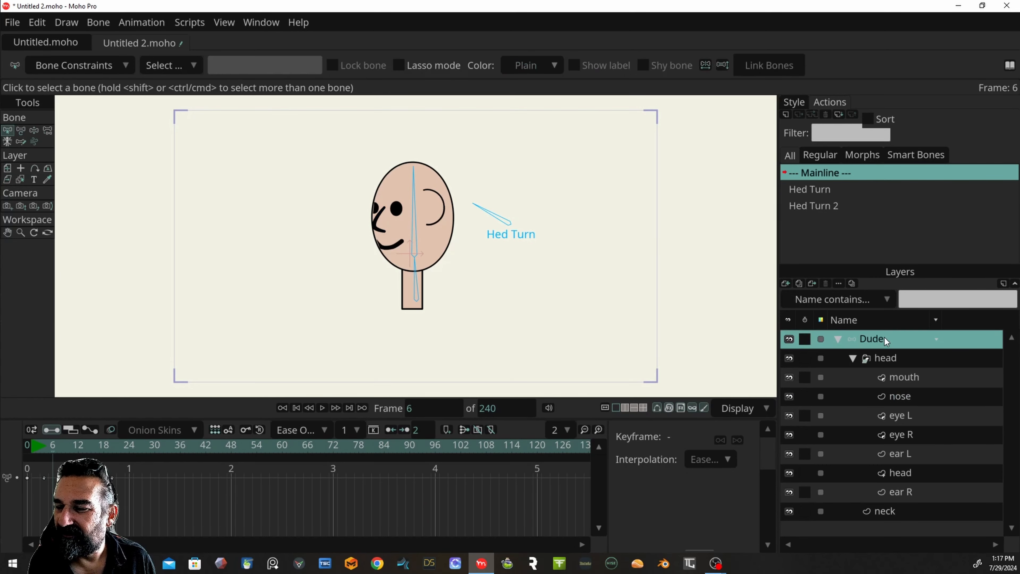
click(44, 446)
click(80, 450)
drag(80, 450, 113, 448)
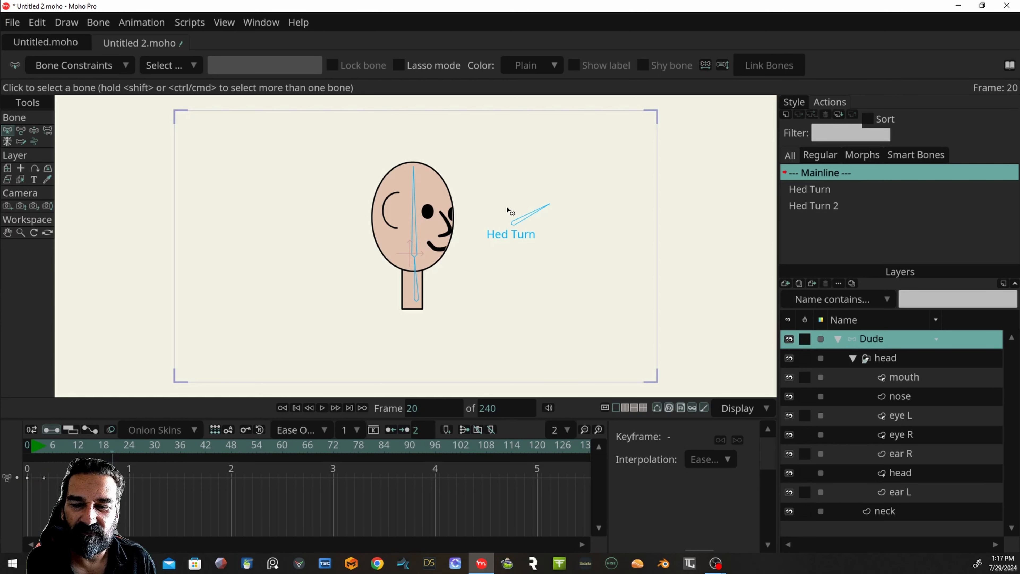
key(ctrl+shift+Left)
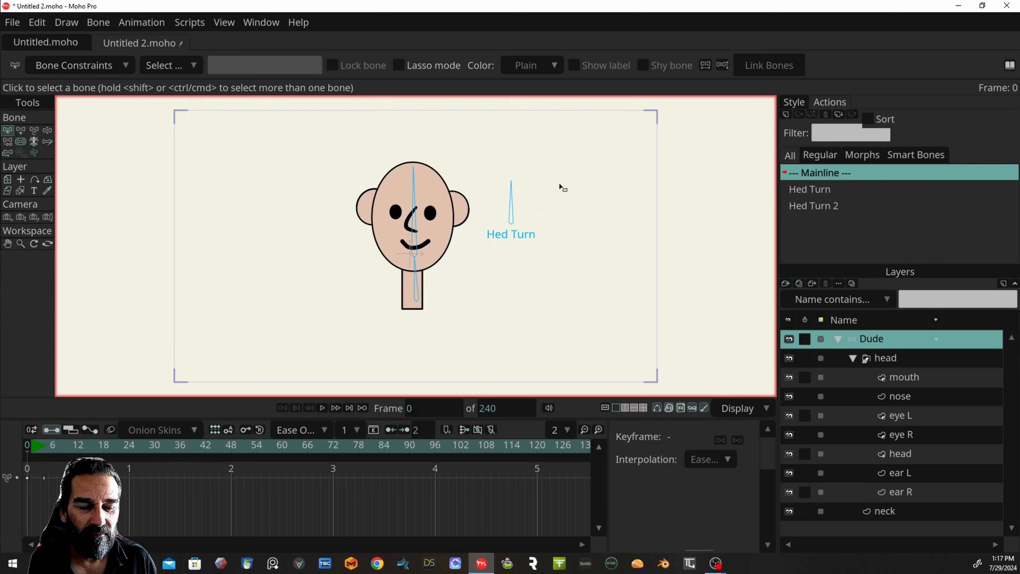
Step: Activate the Hed Turn action, scrub to frame 100 to examine the nose at full turn, and reactivate Mainline
click(832, 189)
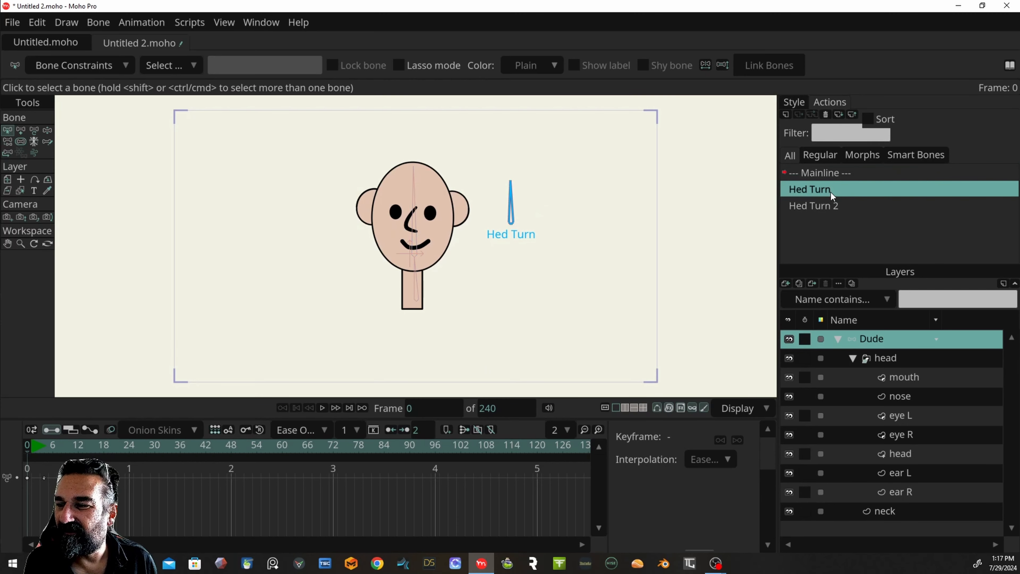
drag(188, 447, 454, 477)
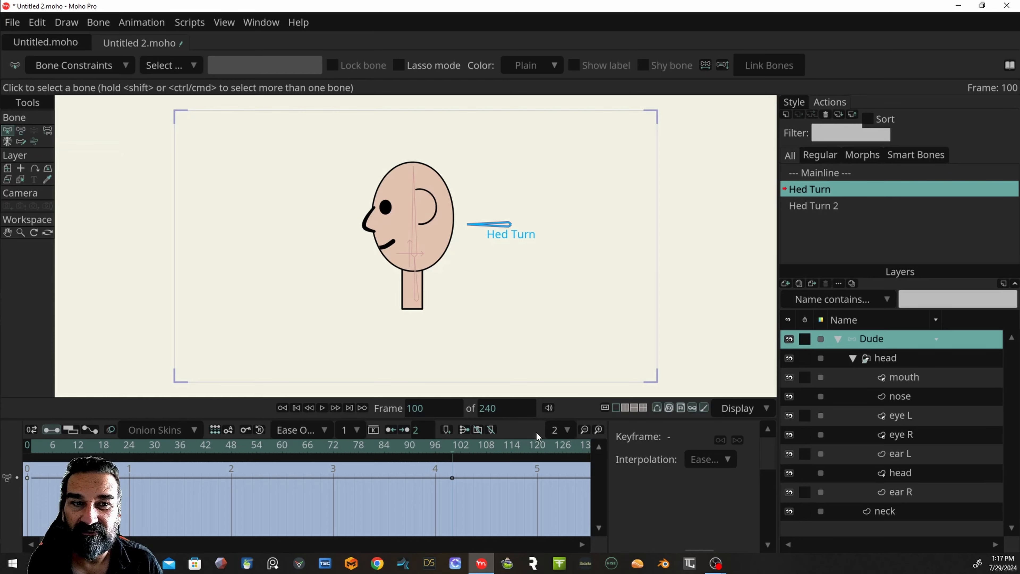
click(825, 172)
click(825, 172)
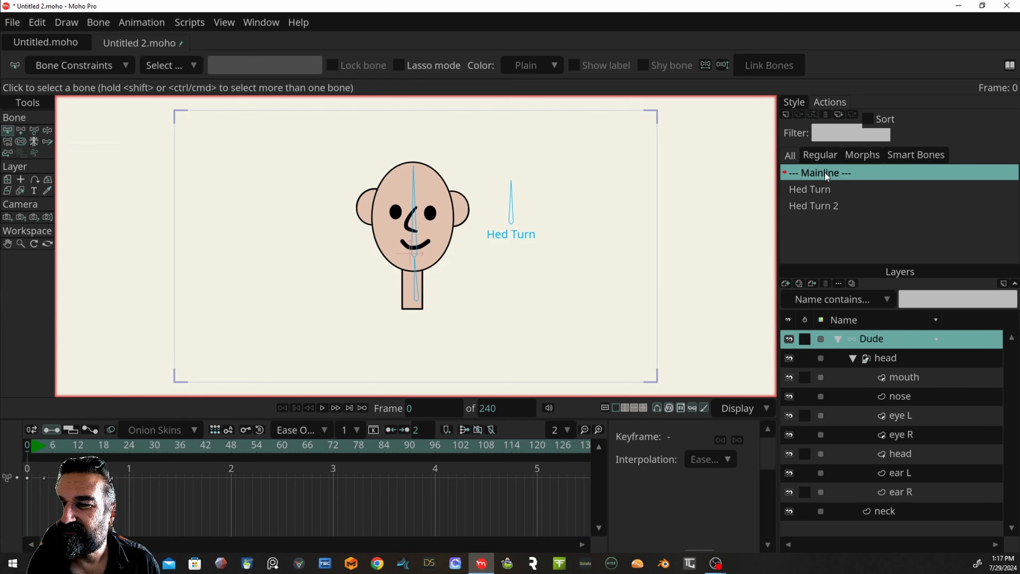
Step: Rotate the Hed Turn bone upright at frame 4 with the Manipulate Bones tool and return to frame 0
click(112, 447)
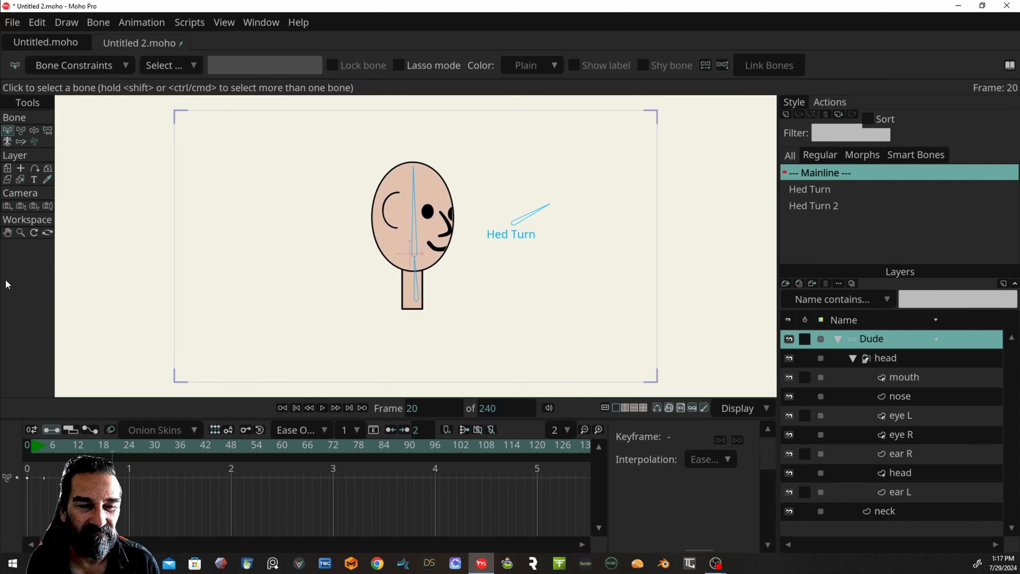
click(45, 445)
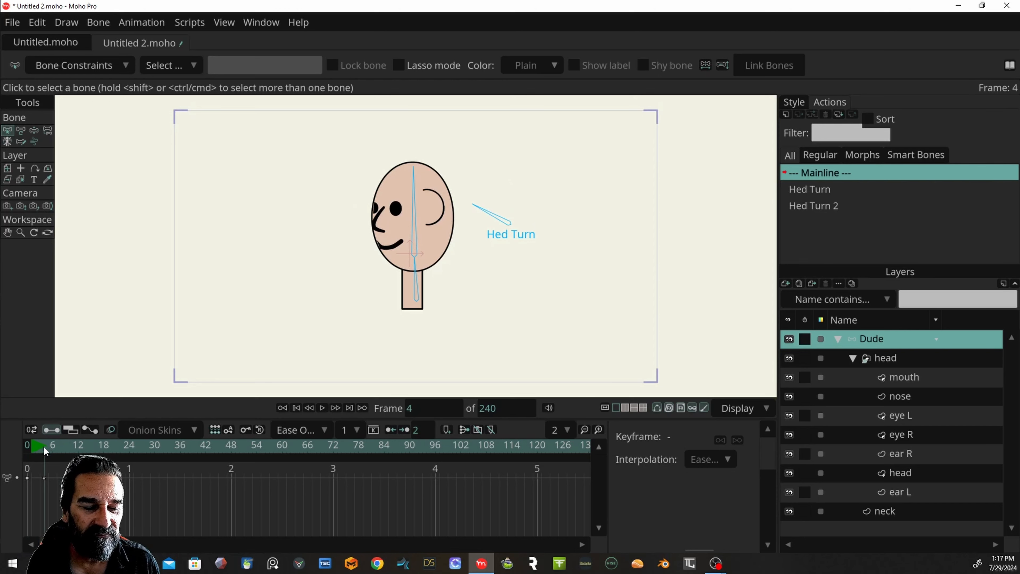
click(34, 130)
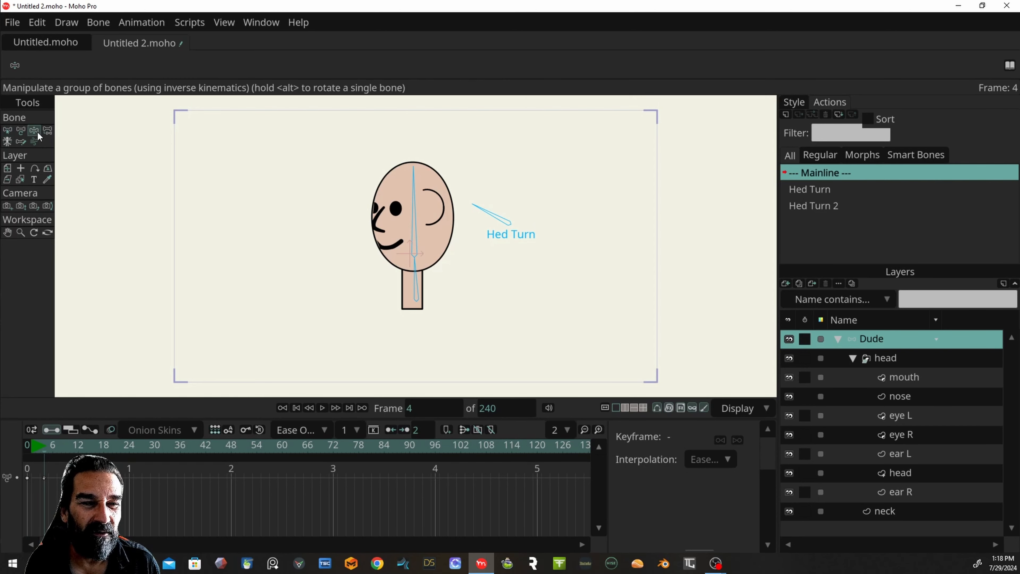
mouse_move(494, 215)
mouse_down()
mouse_move(484, 223)
mouse_move(486, 197)
mouse_move(505, 192)
mouse_move(479, 227)
mouse_move(527, 201)
mouse_move(509, 204)
mouse_move(494, 219)
mouse_move(537, 215)
mouse_move(522, 205)
mouse_move(504, 220)
mouse_move(495, 222)
mouse_move(511, 213)
mouse_move(478, 217)
mouse_move(541, 212)
mouse_move(475, 221)
mouse_move(511, 217)
mouse_up()
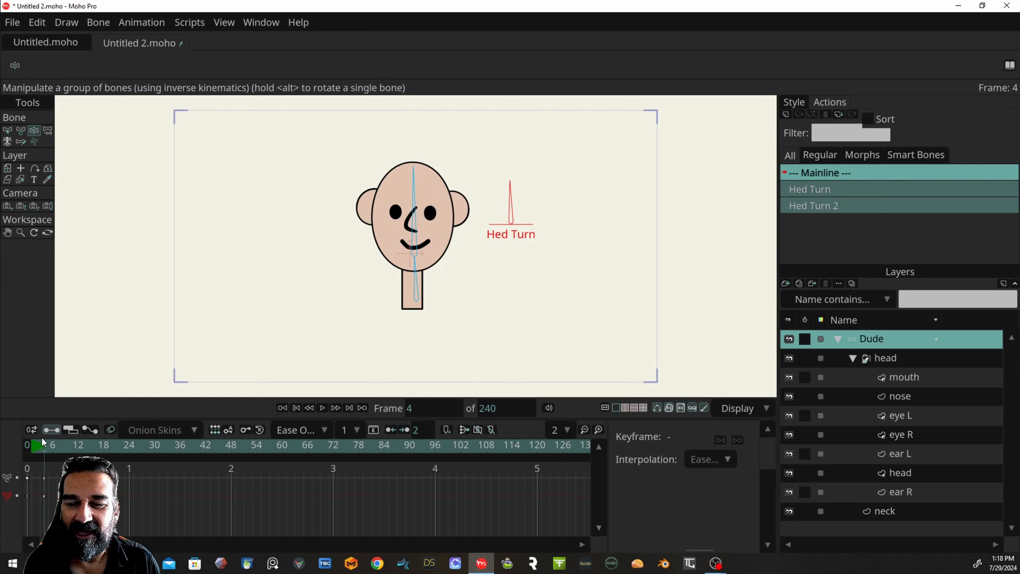
click(75, 445)
drag(76, 445, 27, 445)
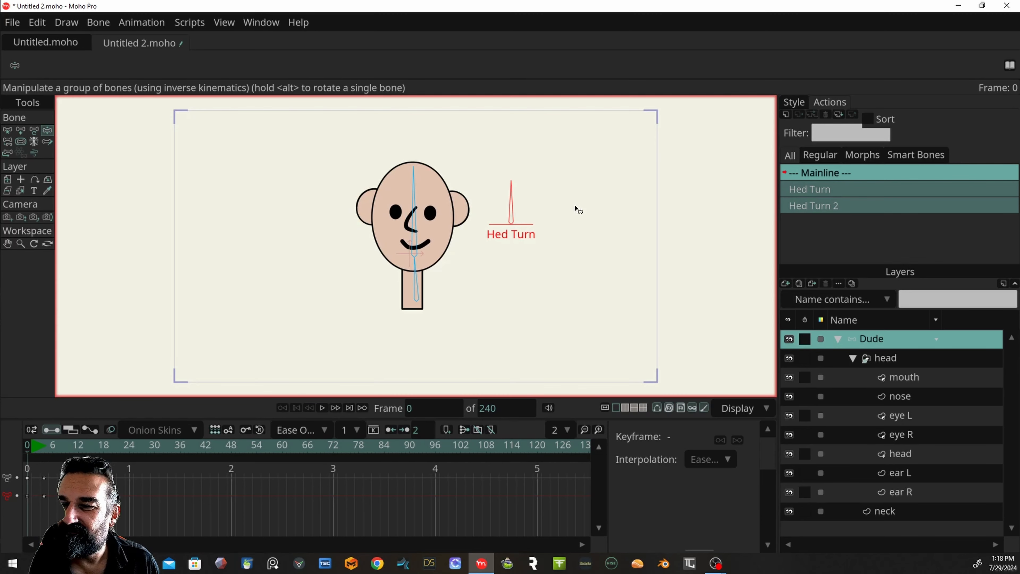
Step: In the Hed Turn action at frame 100, shrink the ear R shape behind the head and scrub through the turn to check it
click(821, 189)
double_click(821, 187)
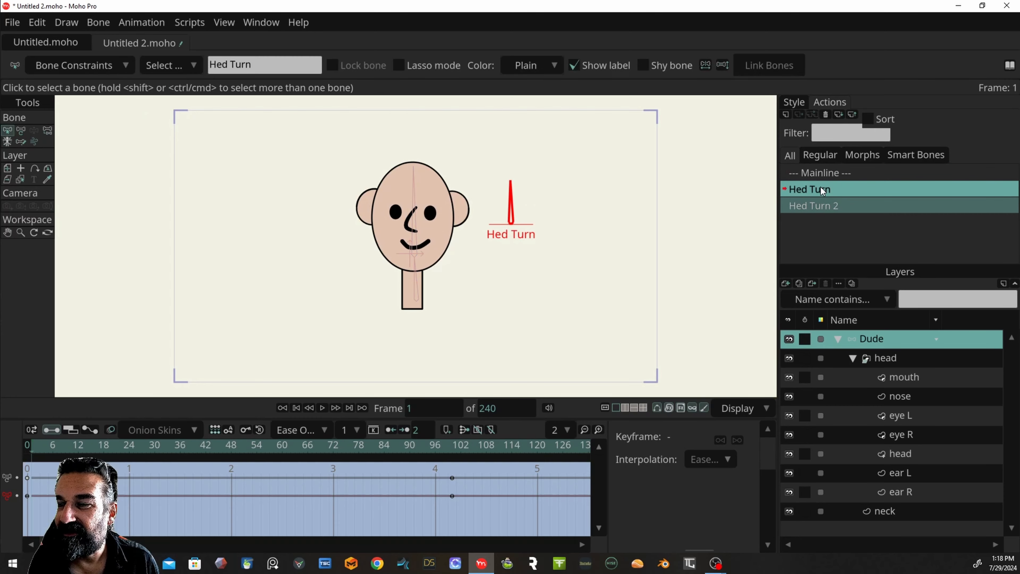
click(307, 445)
drag(306, 445, 454, 460)
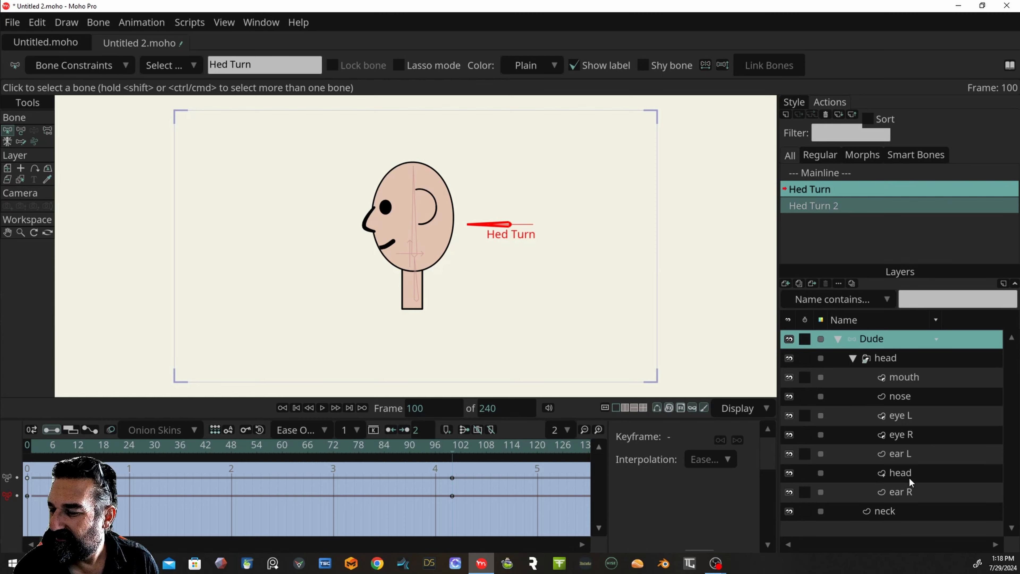
click(900, 492)
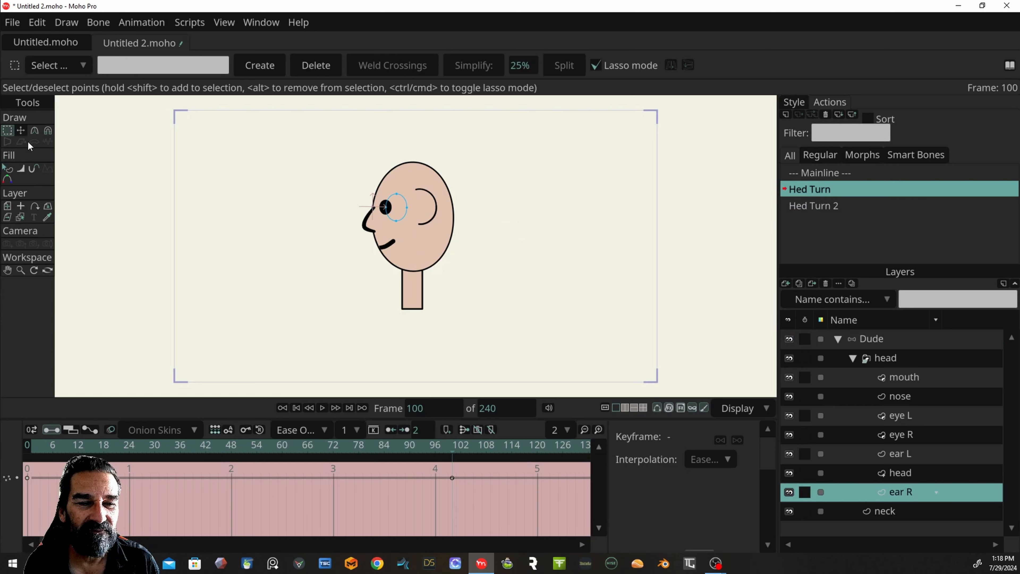
mouse_move(416, 179)
mouse_down()
mouse_move(393, 252)
mouse_move(418, 209)
mouse_up()
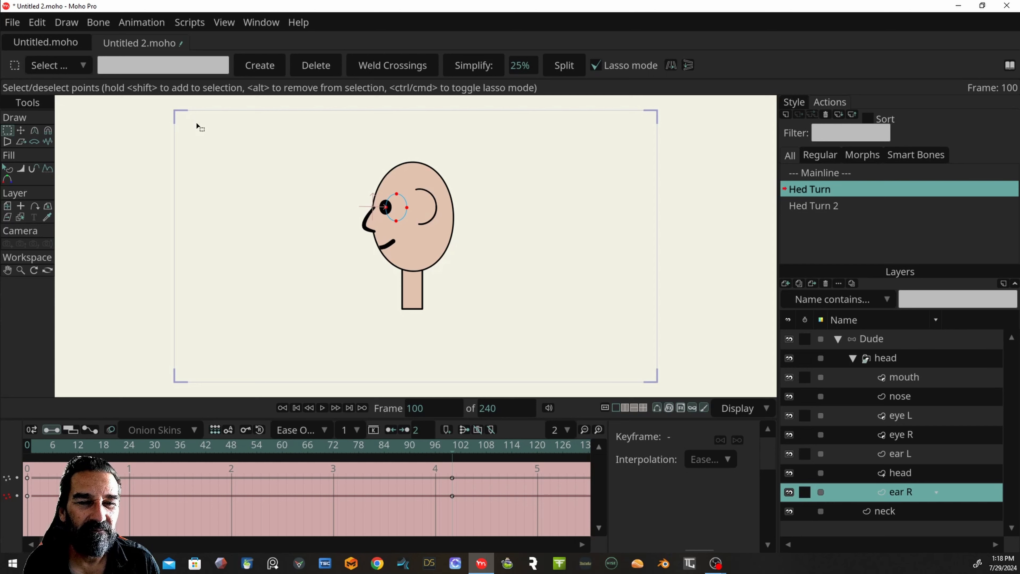
click(21, 131)
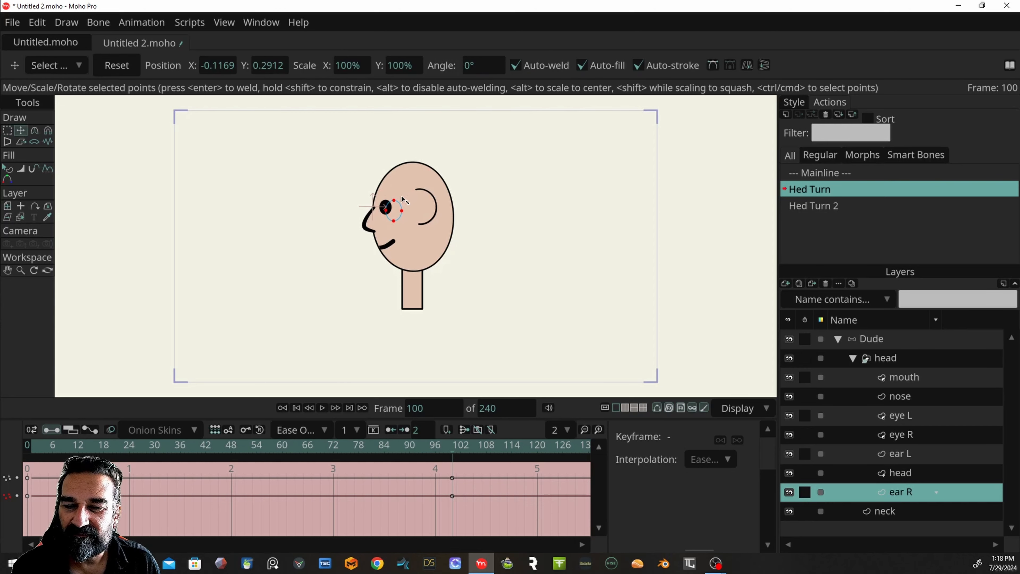
drag(399, 199, 399, 200)
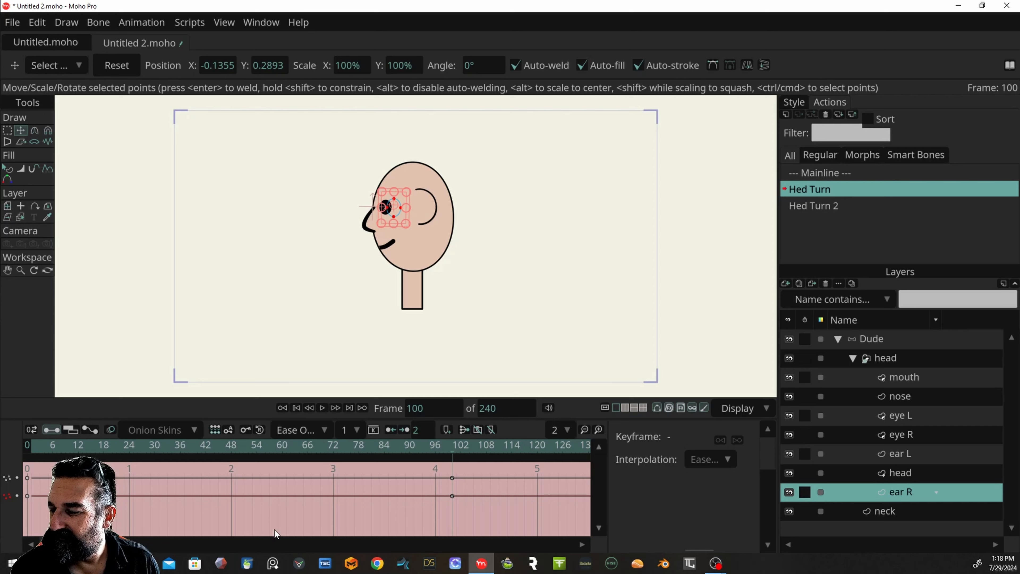
drag(42, 453, 455, 464)
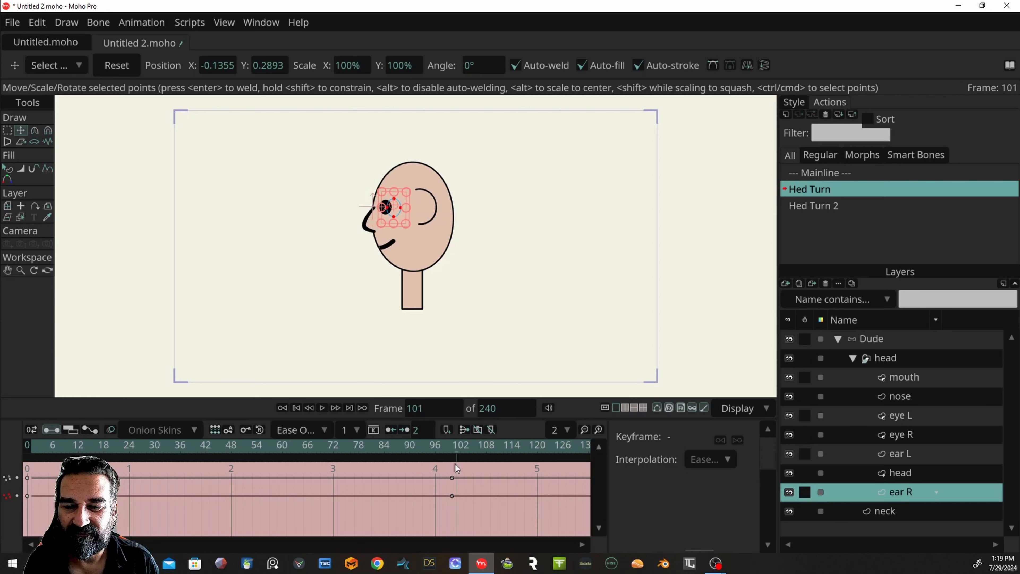
Step: Activate the Hed Turn 2 action and shrink the eye L shape beside the nose at frame 100
click(827, 209)
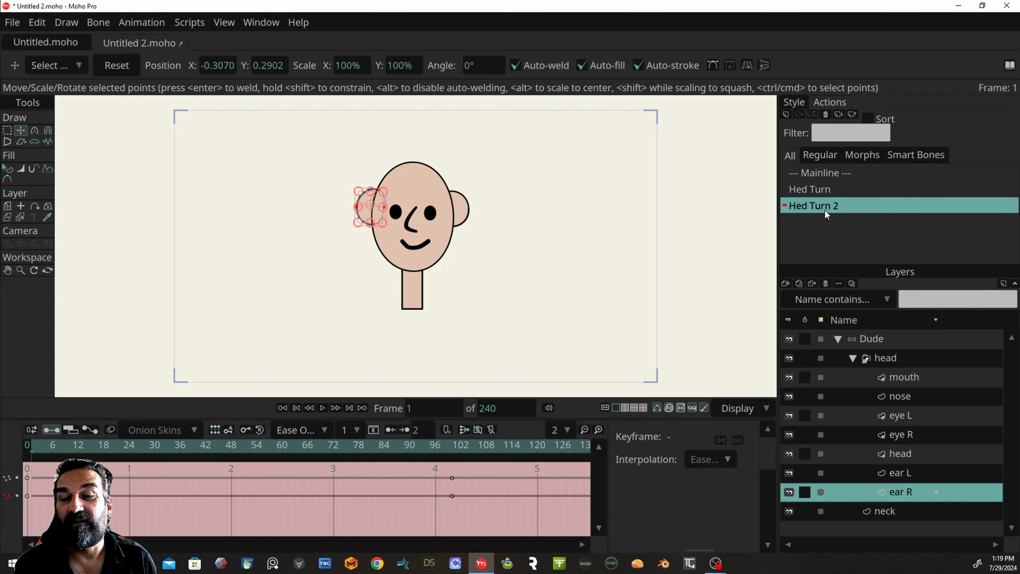
drag(275, 449, 454, 468)
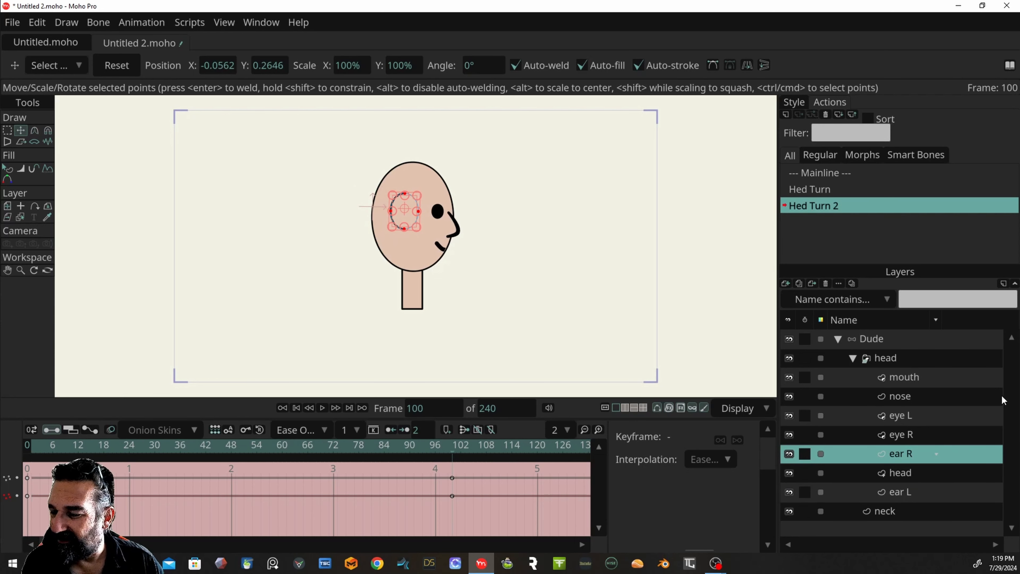
click(913, 418)
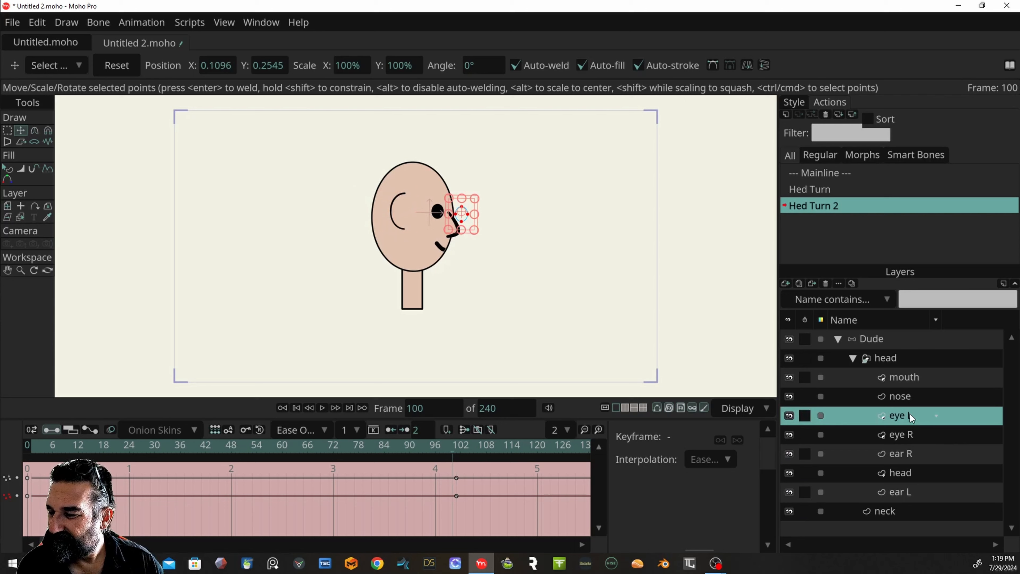
drag(475, 236, 468, 227)
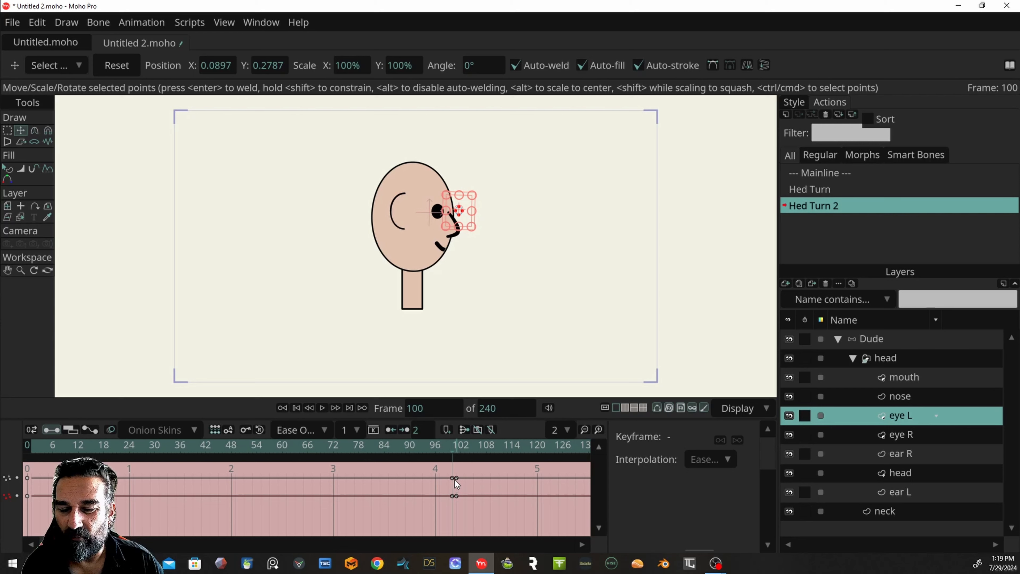
Step: Move the eye L keyframe from frame 101 onto frame 100 and shrink the eye shape again at that frame
click(458, 478)
drag(458, 478, 454, 479)
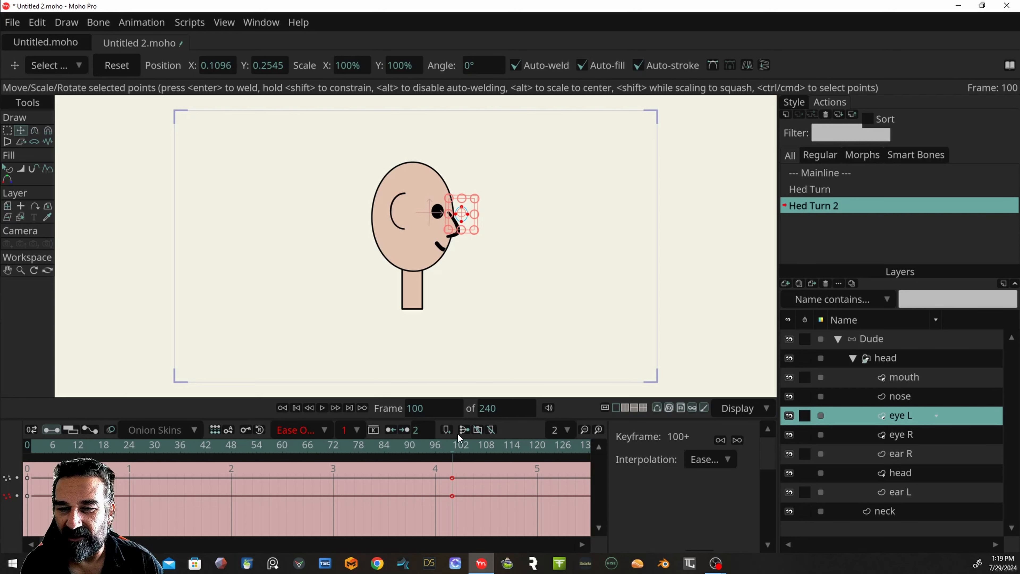
drag(455, 450, 451, 485)
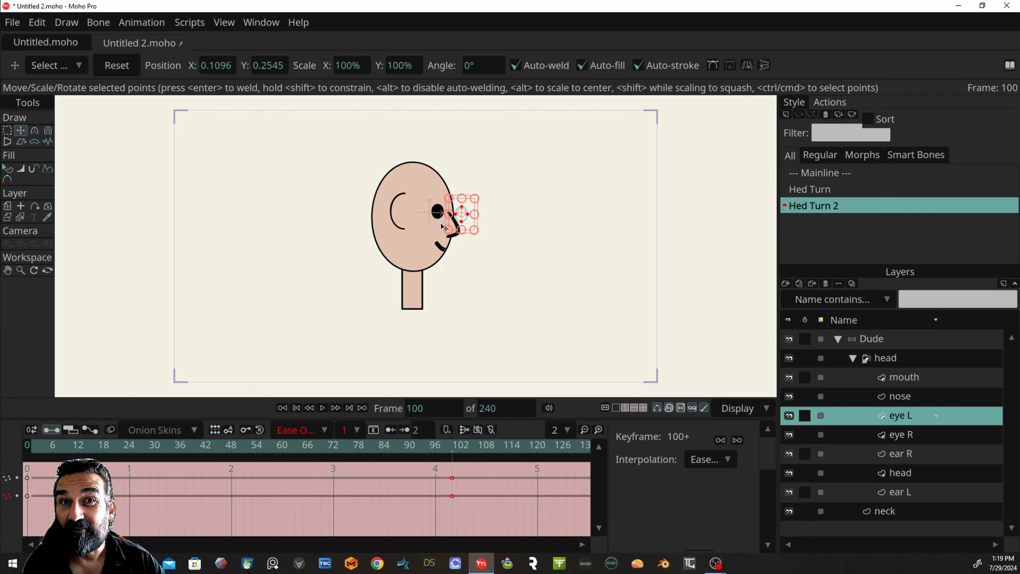
drag(475, 198, 477, 200)
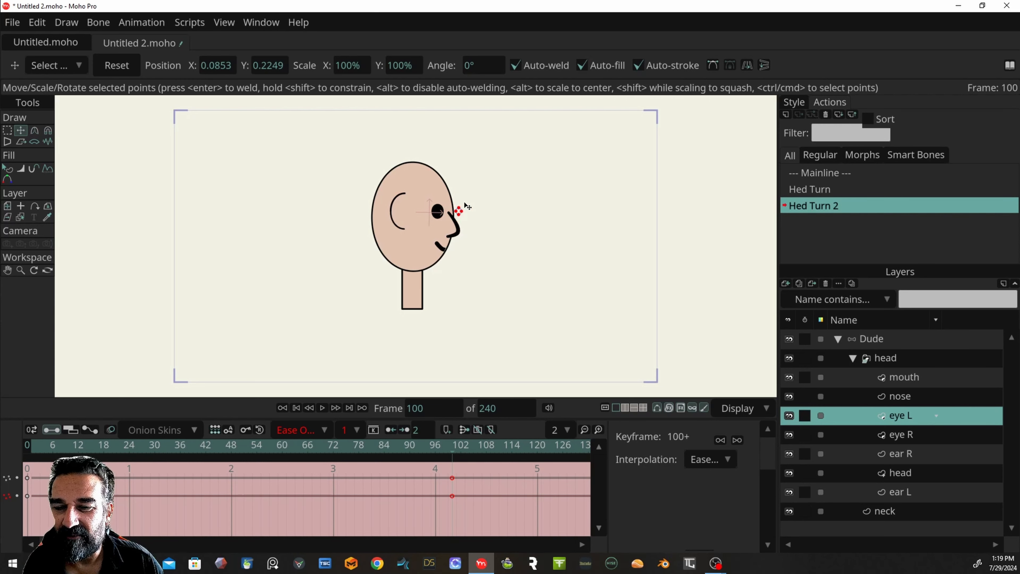
mouse_move(448, 448)
mouse_down()
mouse_move(89, 442)
mouse_move(450, 448)
mouse_up()
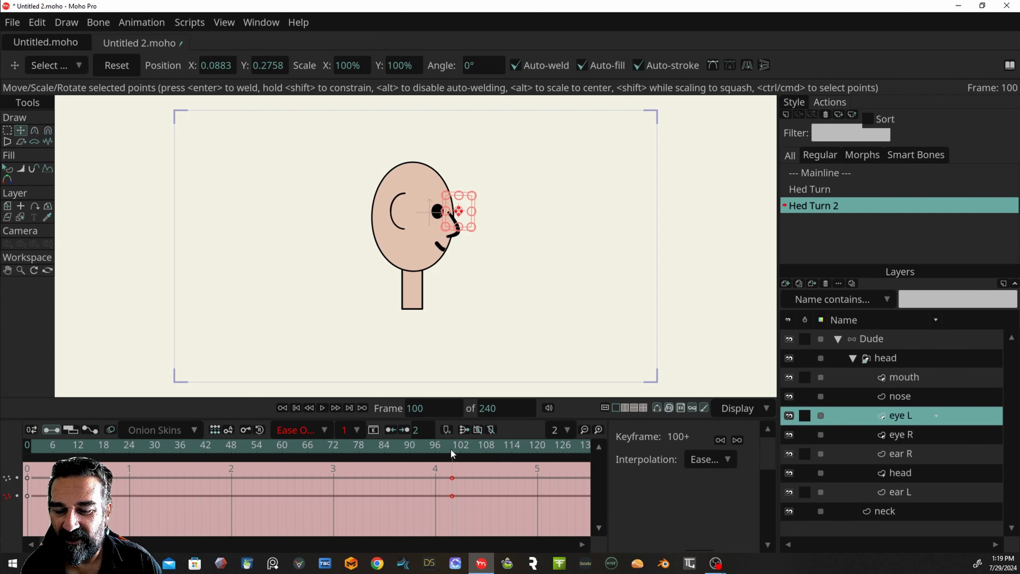
Step: Select all points of the ear L layer and shrink the ear behind the head at frame 100 of Hed Turn 2
click(909, 490)
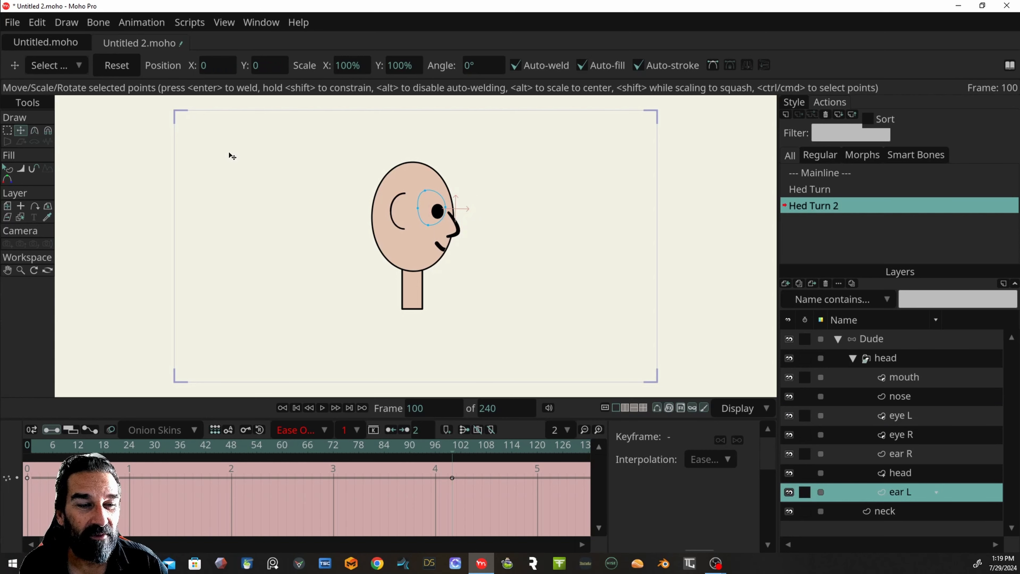
click(7, 130)
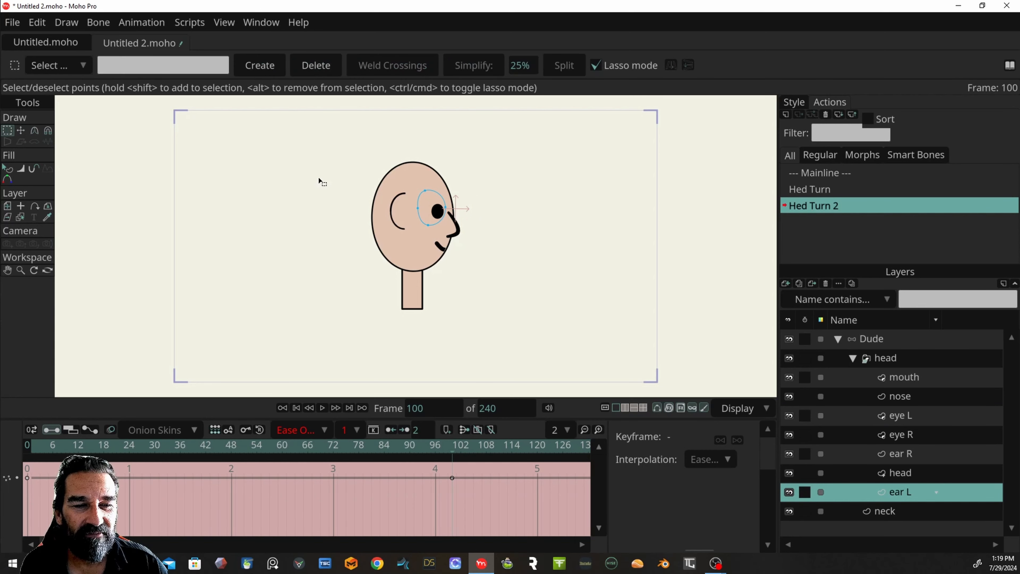
mouse_move(476, 155)
mouse_down()
mouse_move(384, 271)
mouse_move(482, 118)
mouse_move(474, 155)
mouse_up()
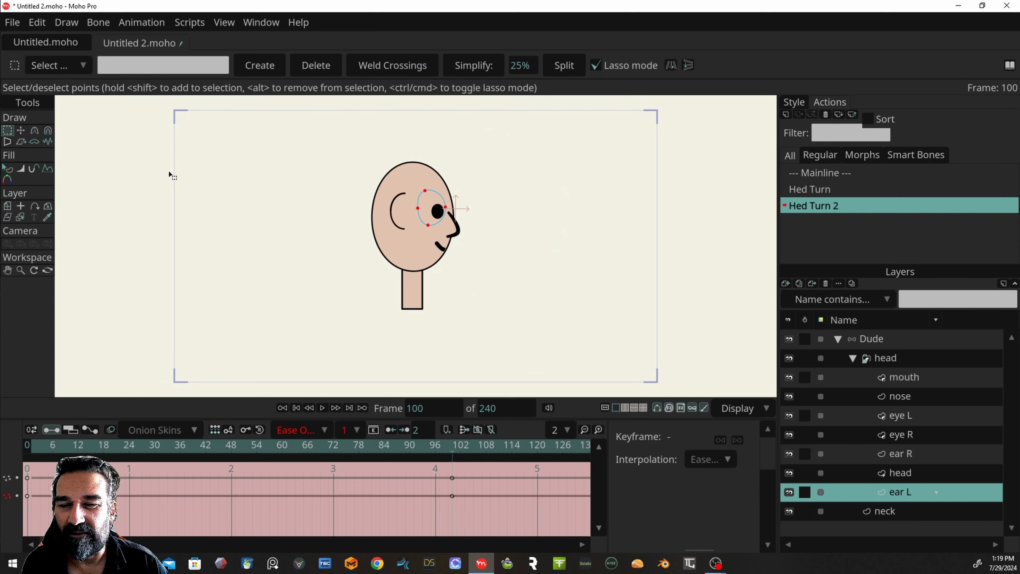
click(20, 131)
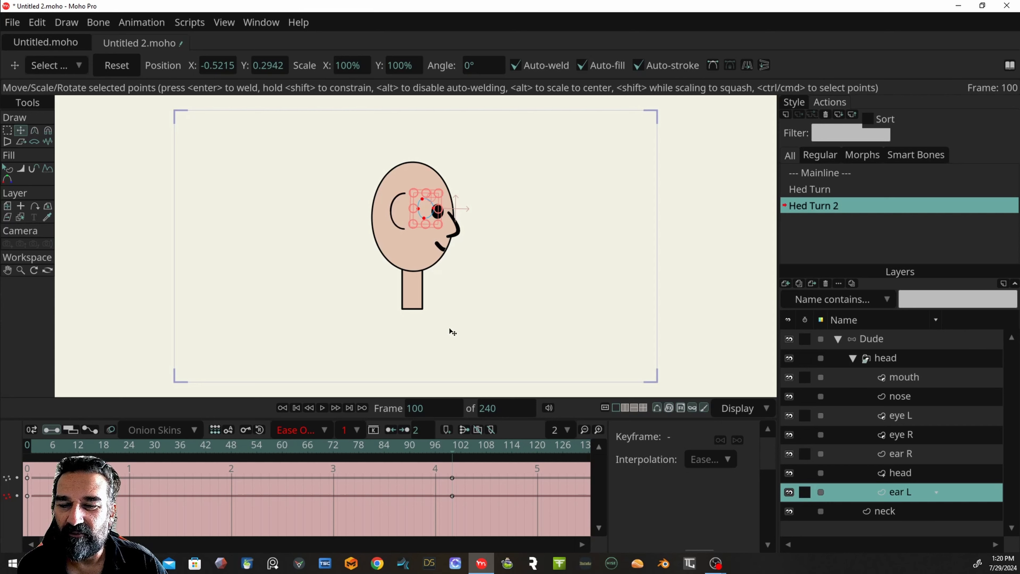
click(361, 446)
drag(360, 446, 453, 482)
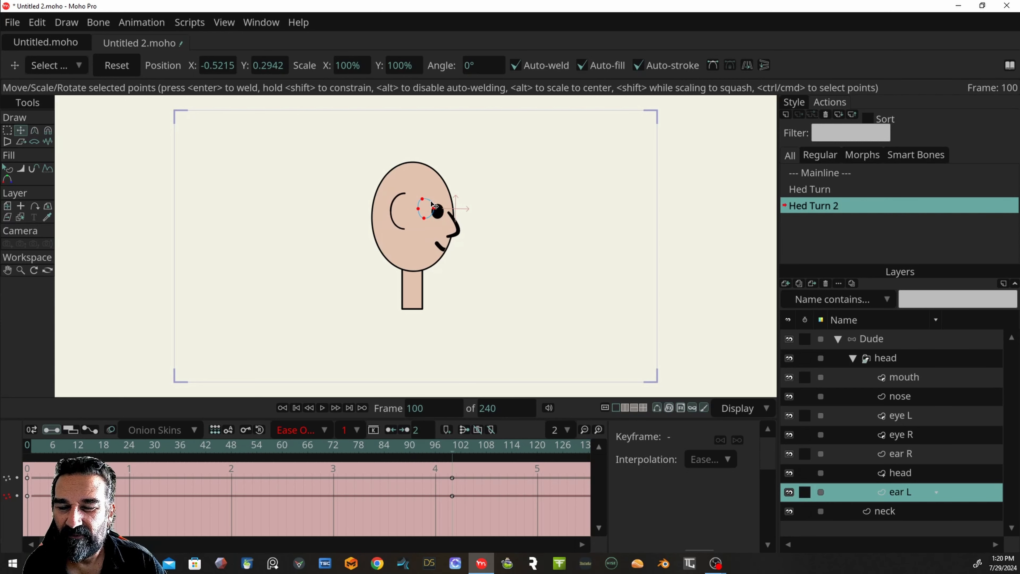
Step: At frame 52 of Hed Turn 2, select the mouth layer and try adjusting the line width of all its points
drag(454, 449, 249, 490)
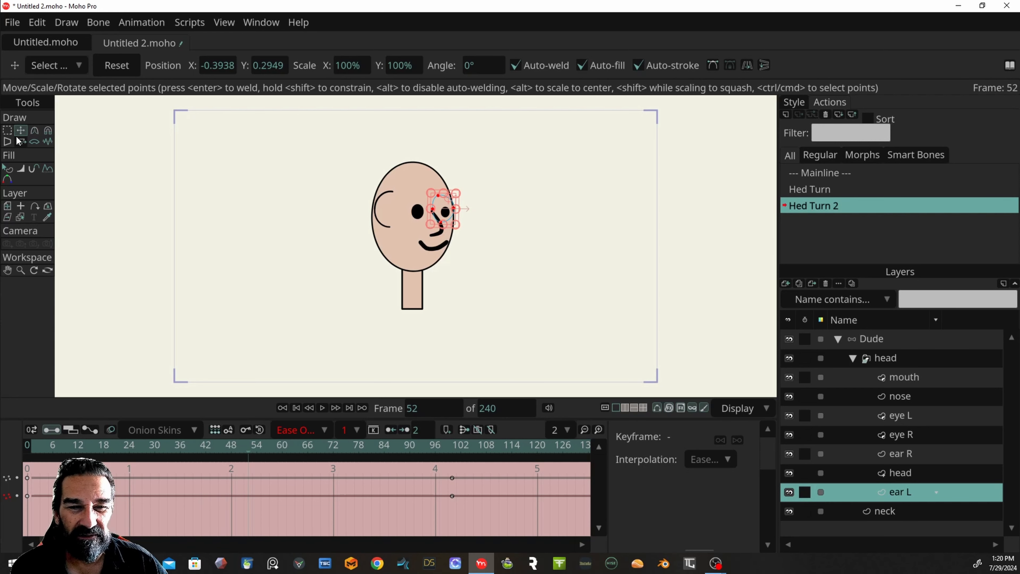
click(7, 130)
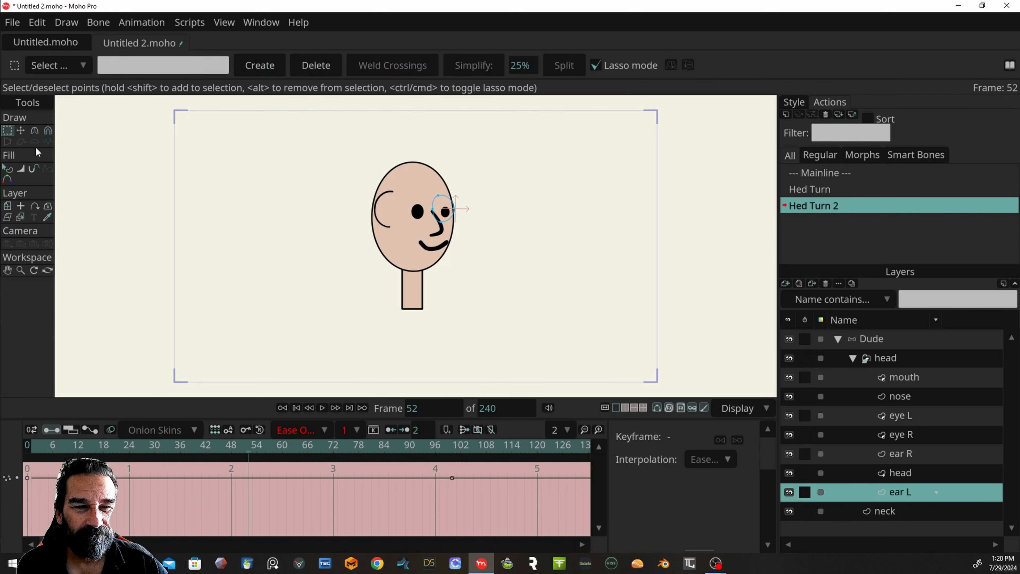
click(21, 130)
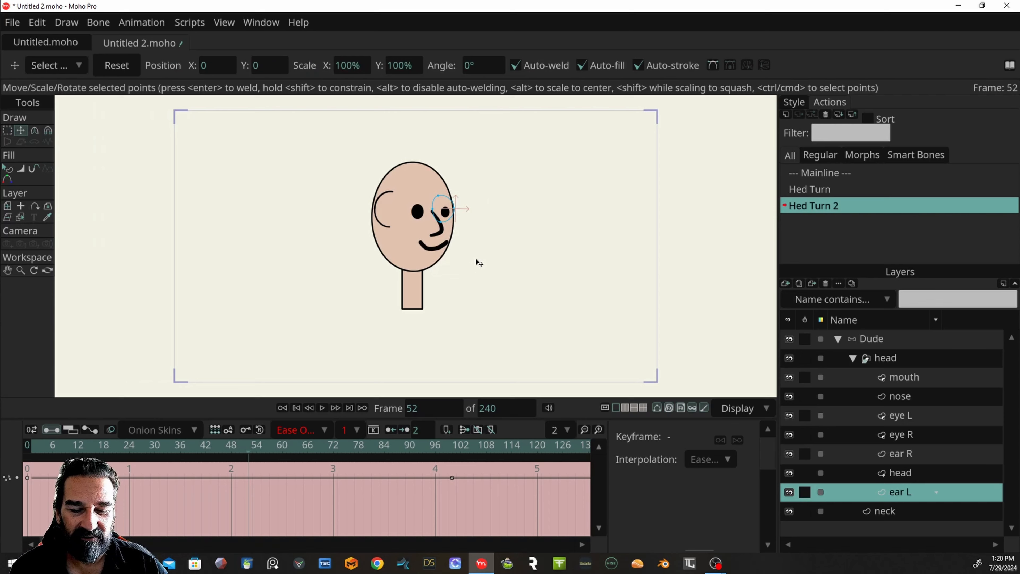
click(913, 380)
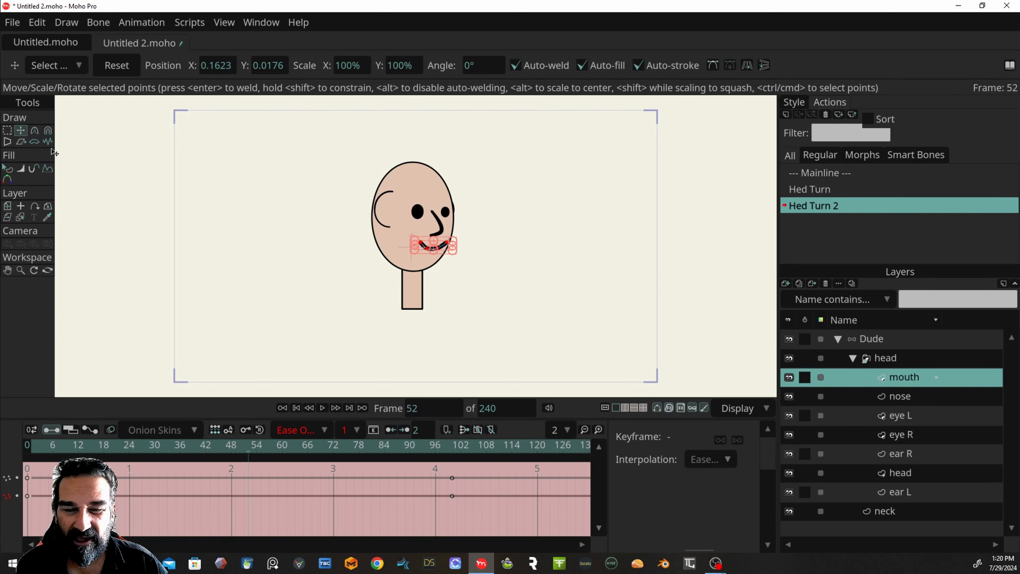
click(21, 168)
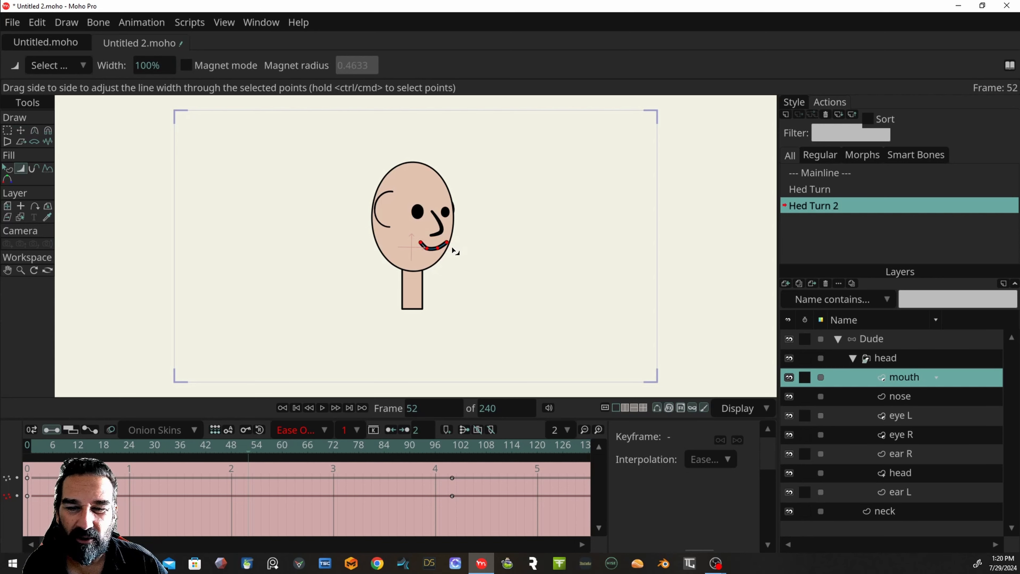
drag(494, 236, 438, 244)
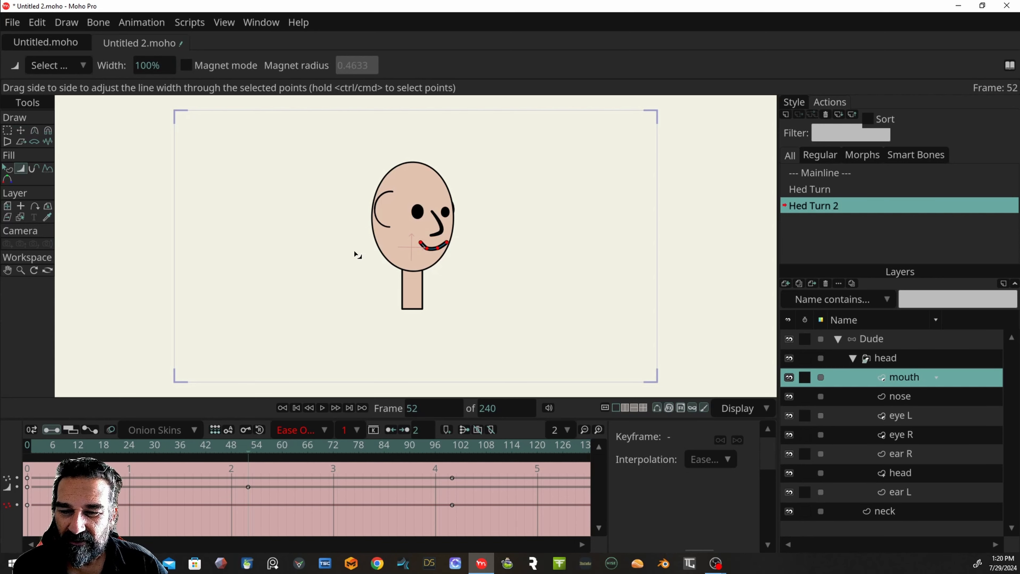
Step: Deselect the mouth points and taper the mouth at frame 52, setting line width to 74% at the inner point and 26% at the far corner
click(8, 131)
click(244, 201)
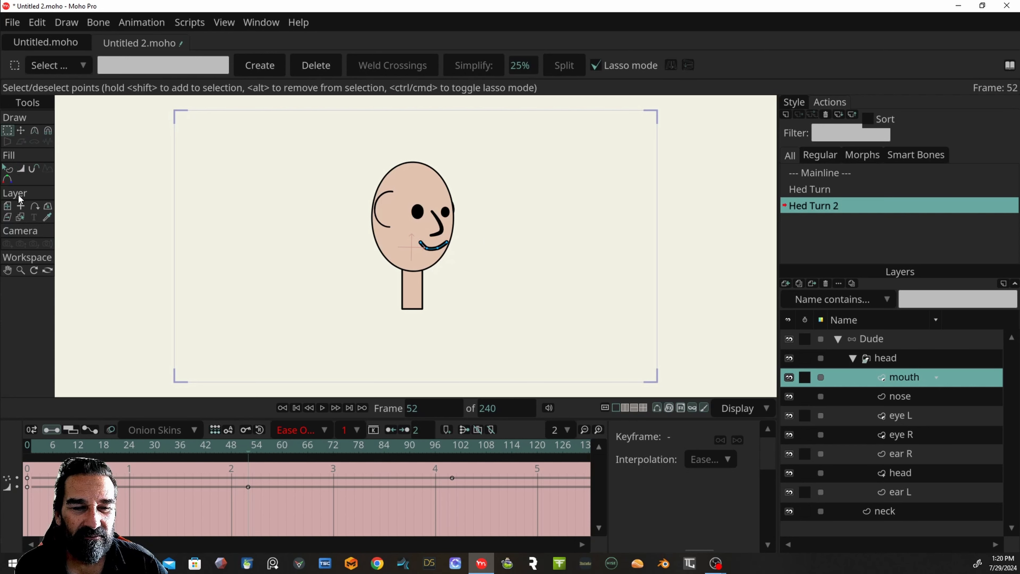
click(23, 131)
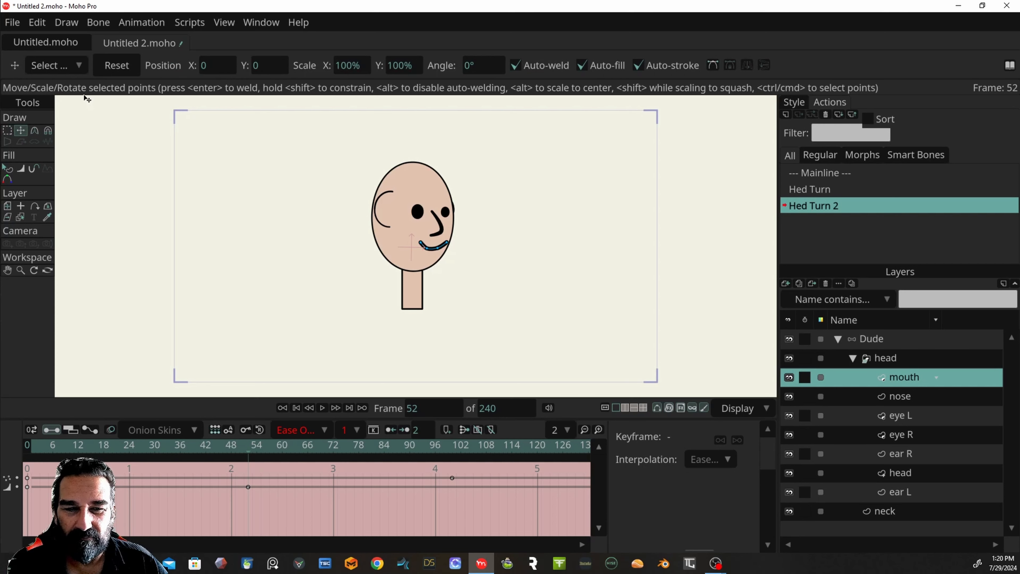
click(450, 245)
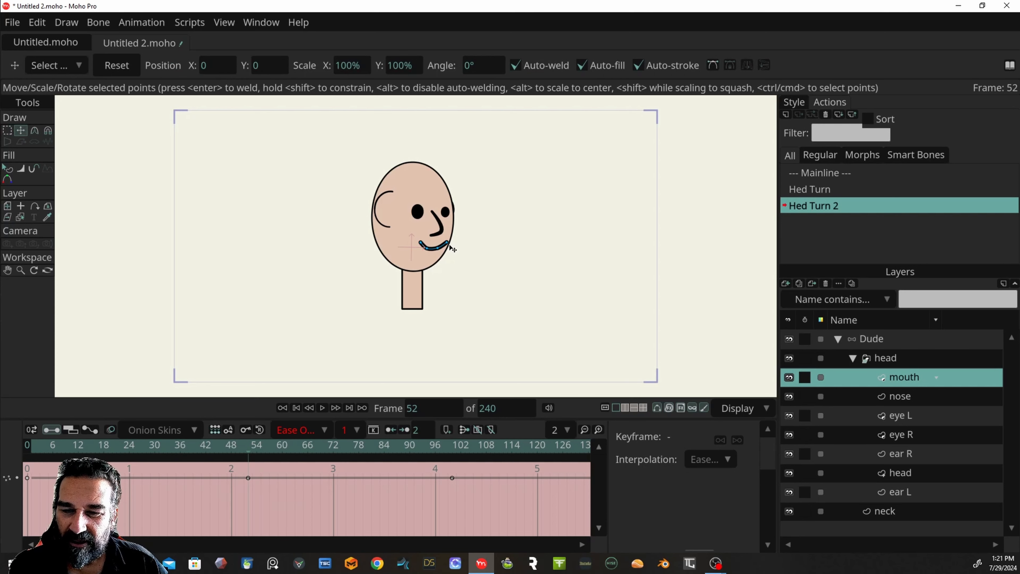
click(21, 169)
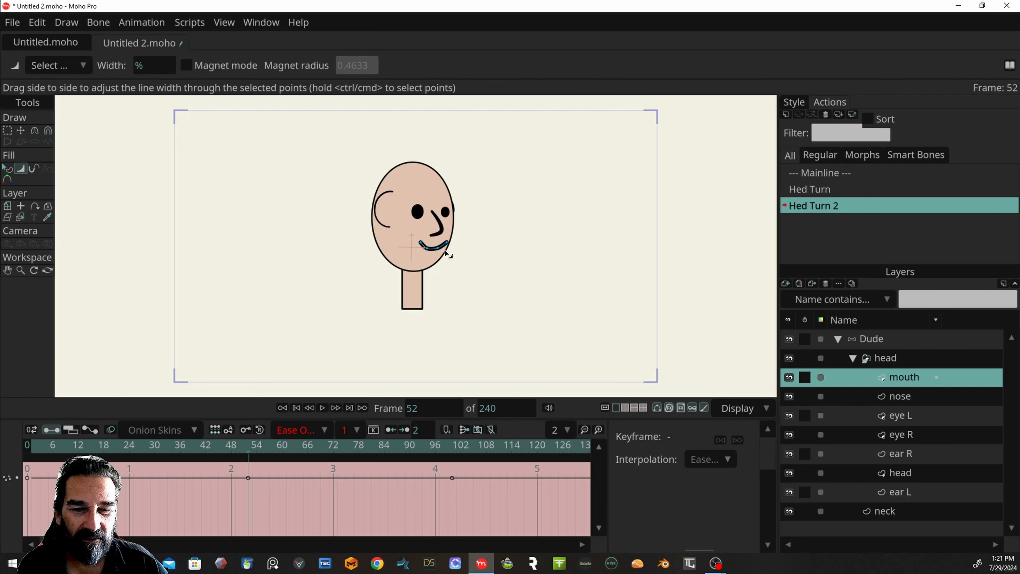
drag(453, 246, 440, 251)
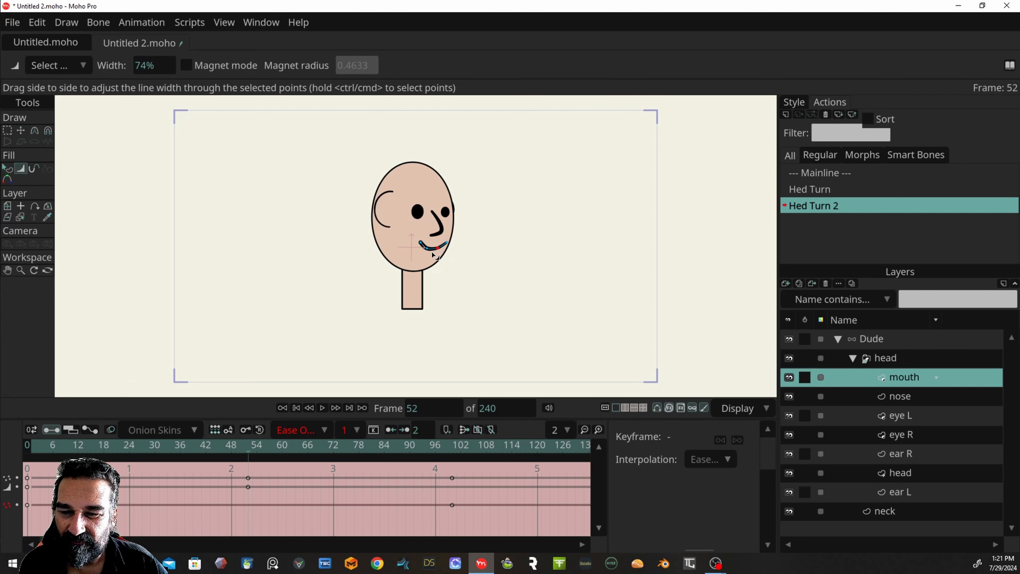
click(438, 247)
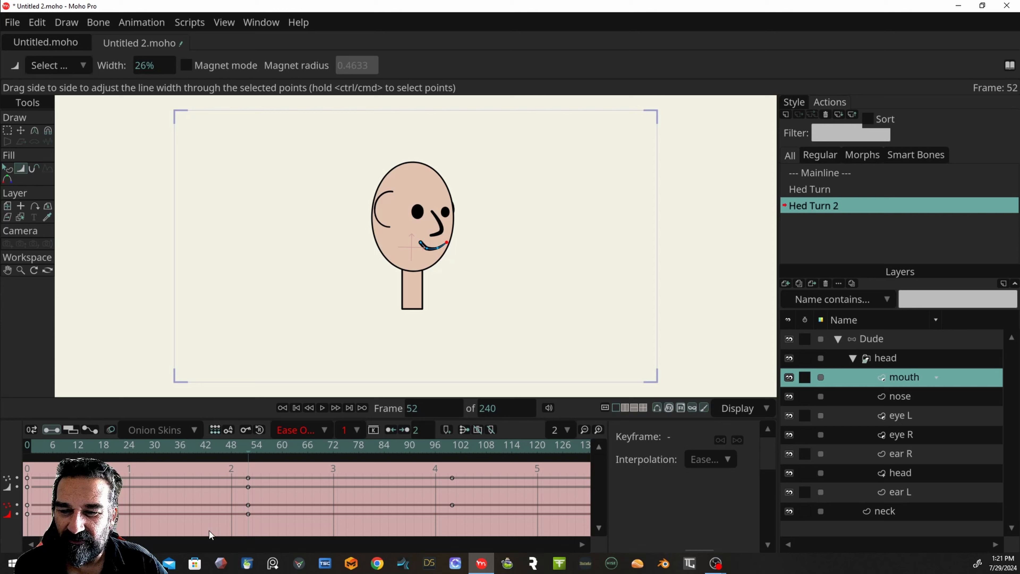
Step: At frame 72 of Hed Turn 2, reshape the mouth by moving its points near the far edge of the face
drag(247, 452, 297, 446)
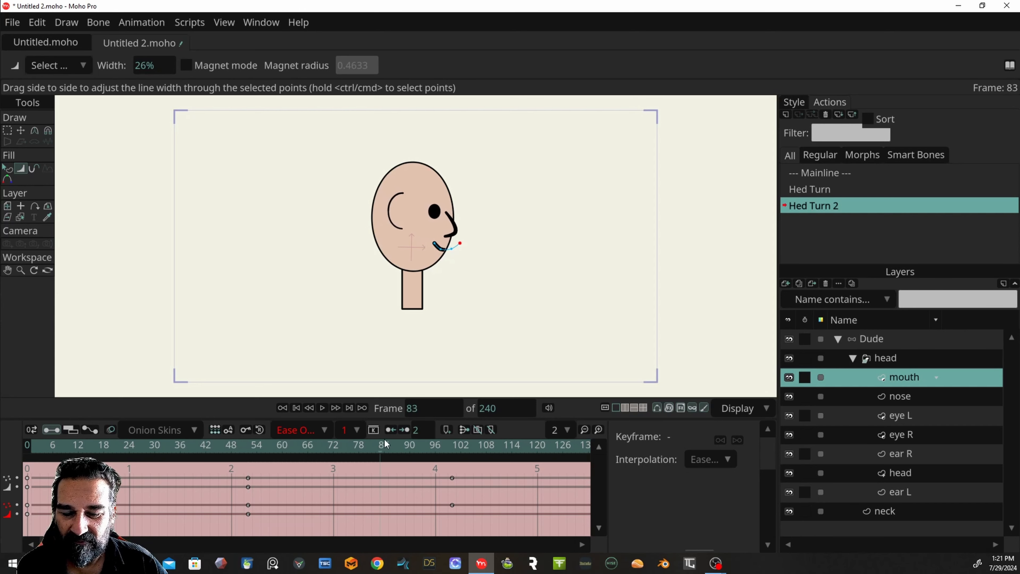
drag(422, 442, 333, 469)
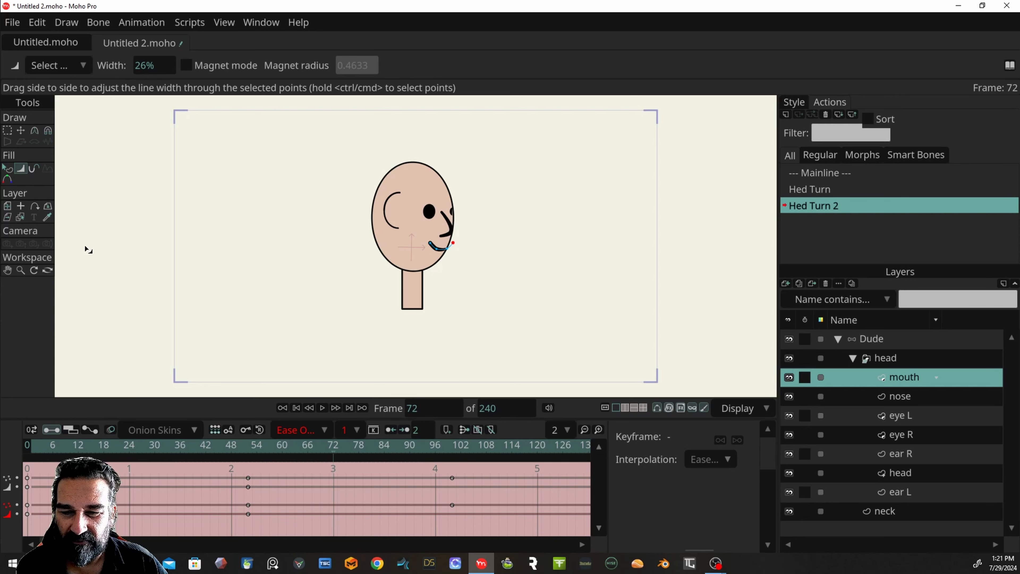
click(65, 145)
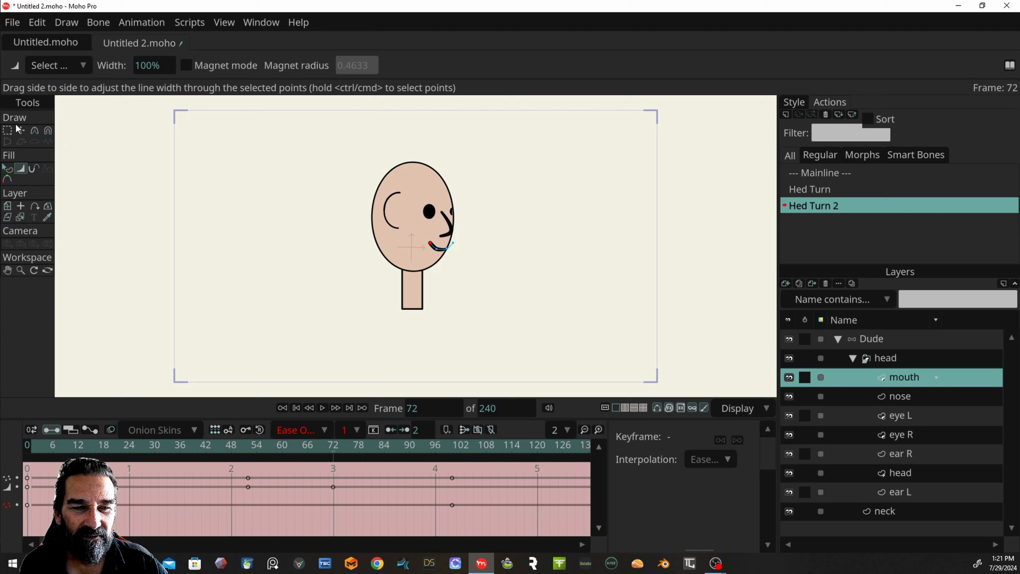
click(20, 132)
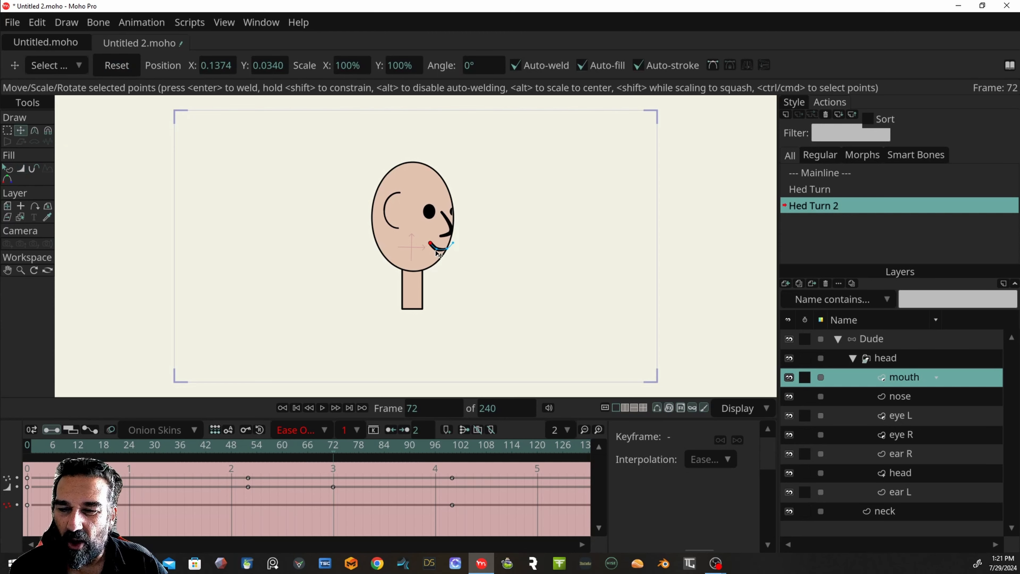
click(449, 251)
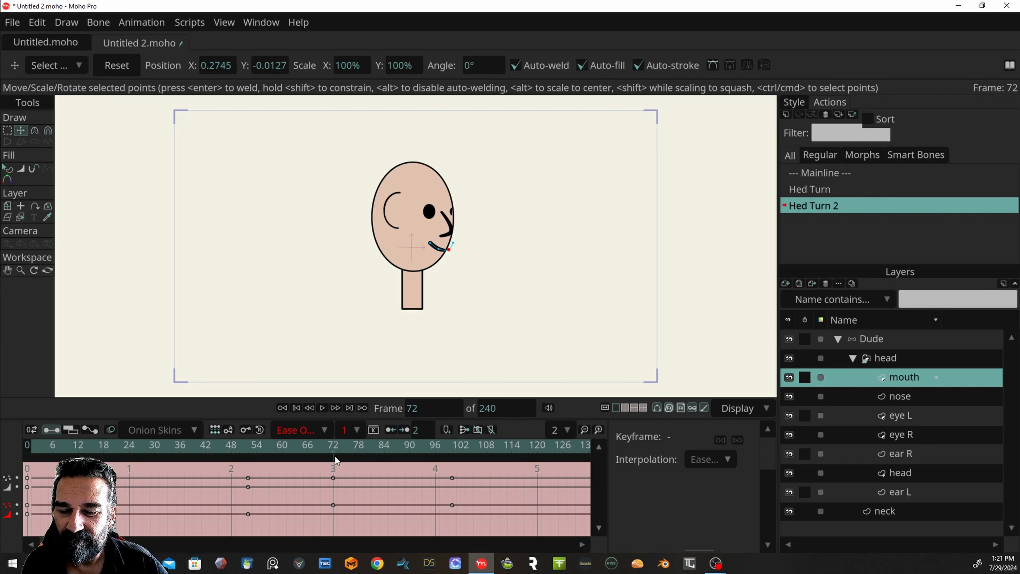
drag(248, 454, 264, 450)
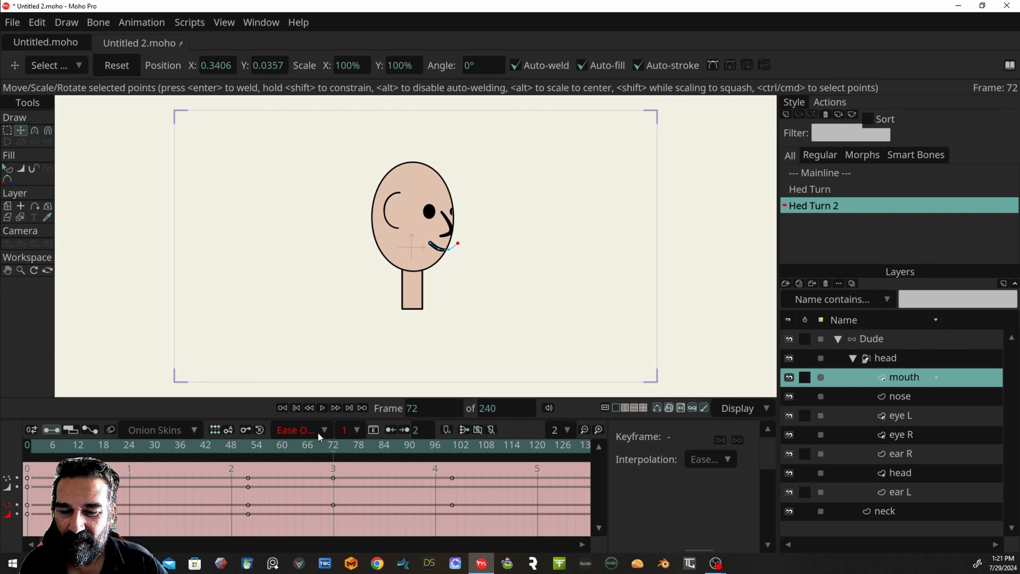
Step: Select the mouth keyframes from frame 52 through frame 100 in Hed Turn 2 and set their interpolation to Smooth
mouse_move(334, 448)
mouse_down()
mouse_move(231, 451)
mouse_move(300, 440)
mouse_up()
drag(237, 467, 473, 512)
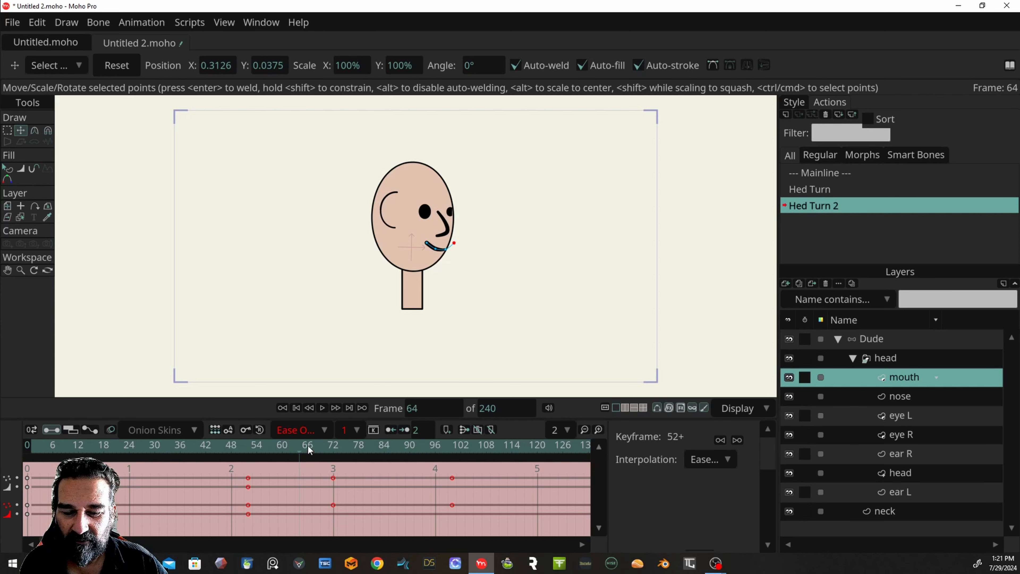
click(319, 432)
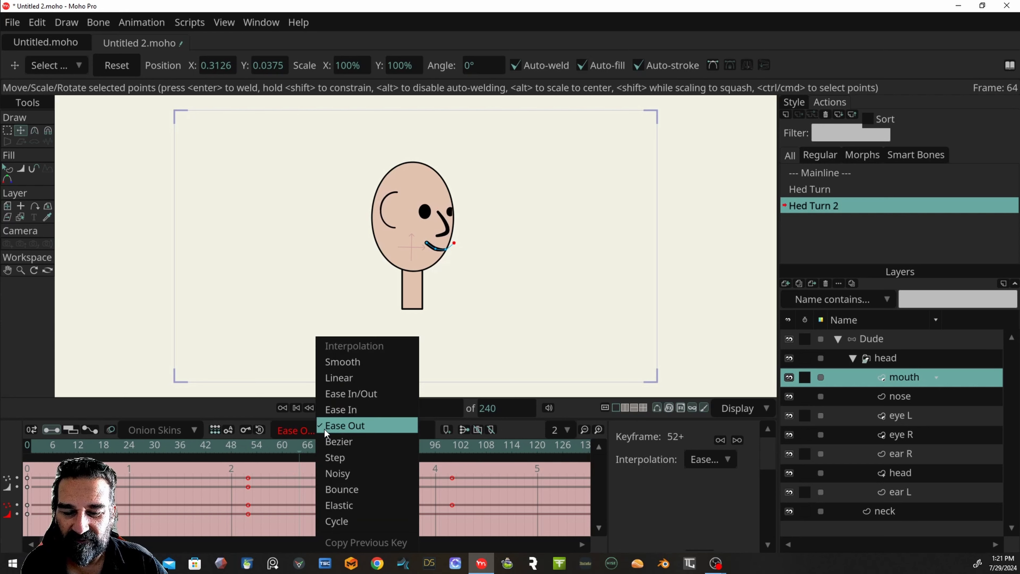
click(354, 363)
mouse_move(252, 445)
mouse_down()
mouse_move(387, 445)
mouse_move(136, 457)
mouse_move(395, 435)
mouse_up()
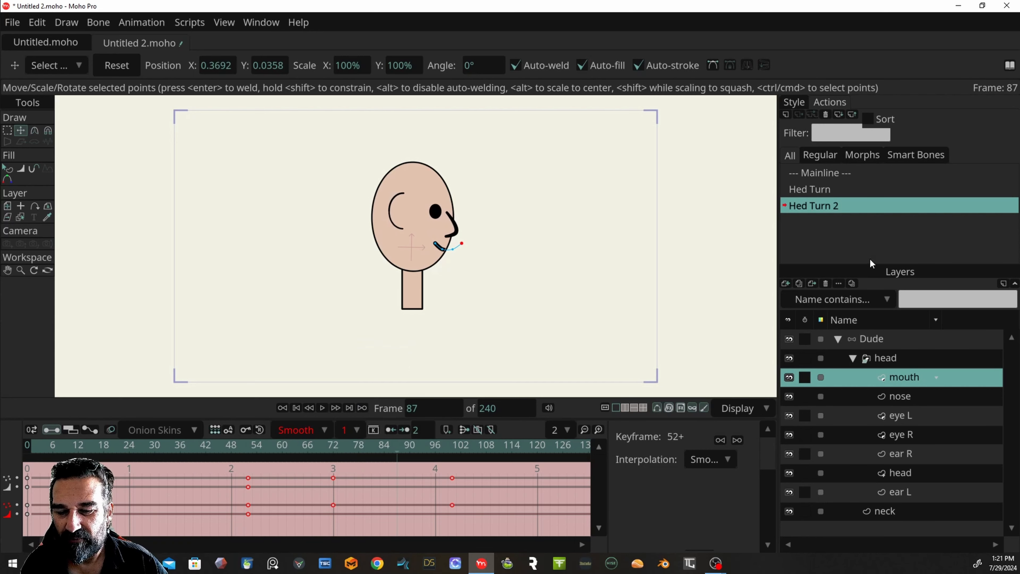
Step: Open the Hed Turn action, go to frame 64 and key all points of the mouth there
double_click(837, 191)
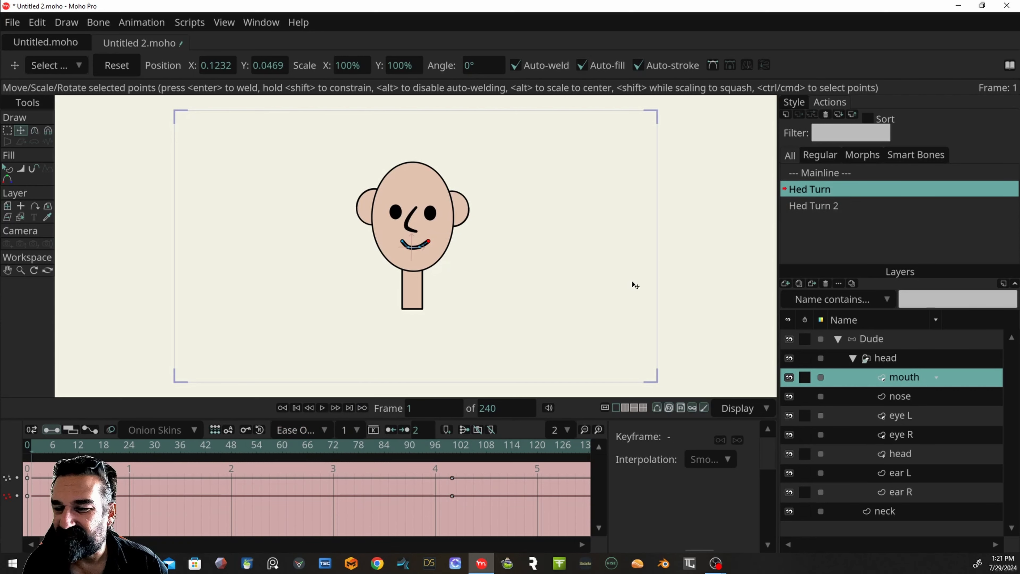
drag(200, 448, 299, 453)
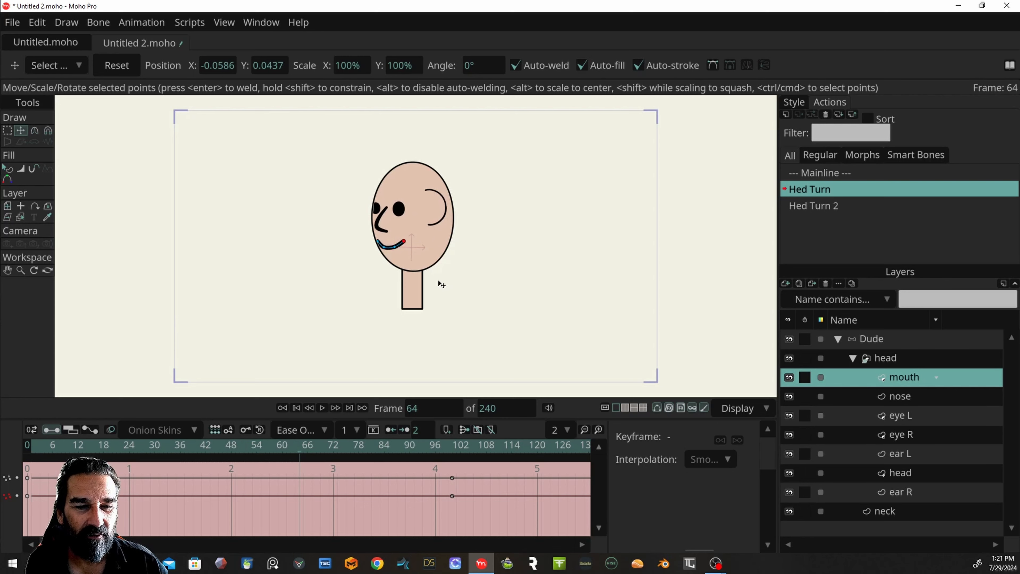
key(ctrl+a)
click(103, 206)
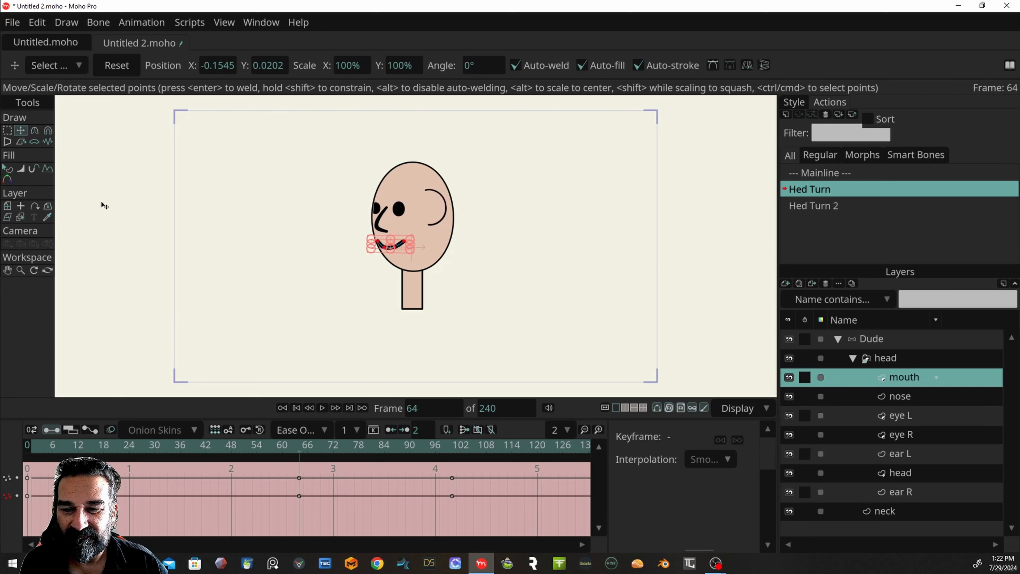
Step: Taper the mouth at frame 64 by thinning the far corner and setting the neighbouring point's line width to 72%
click(20, 168)
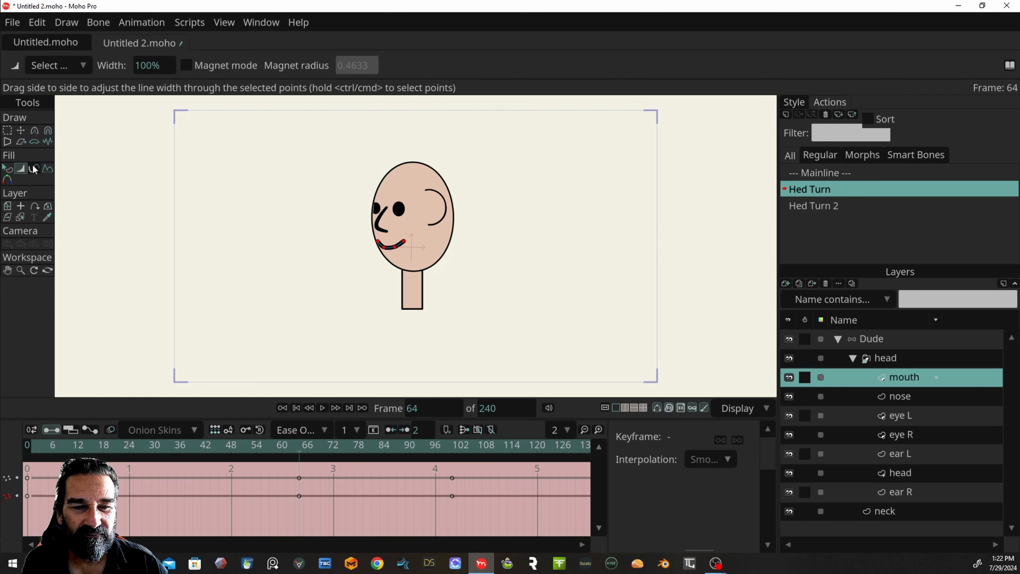
click(9, 132)
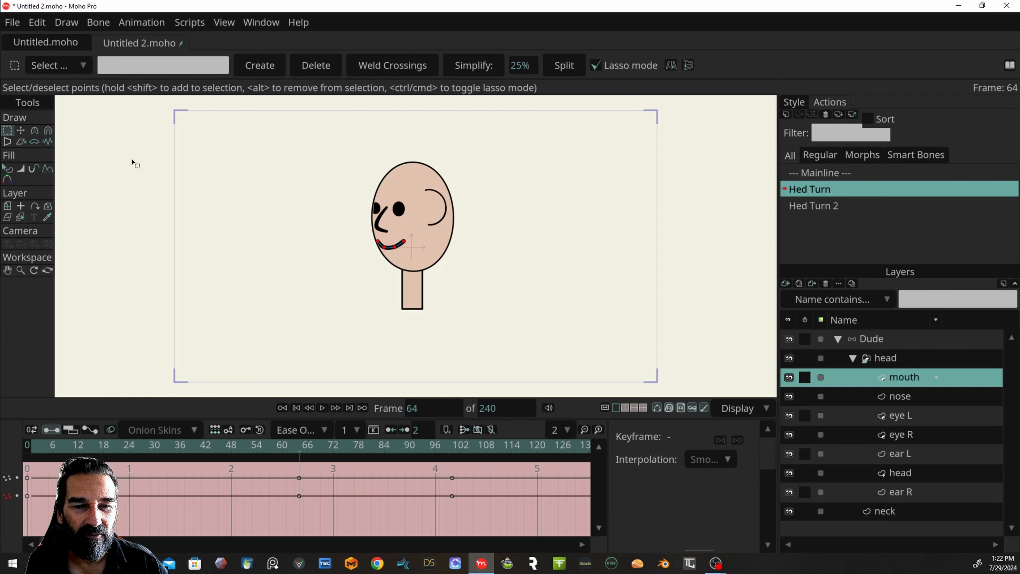
click(21, 169)
click(378, 242)
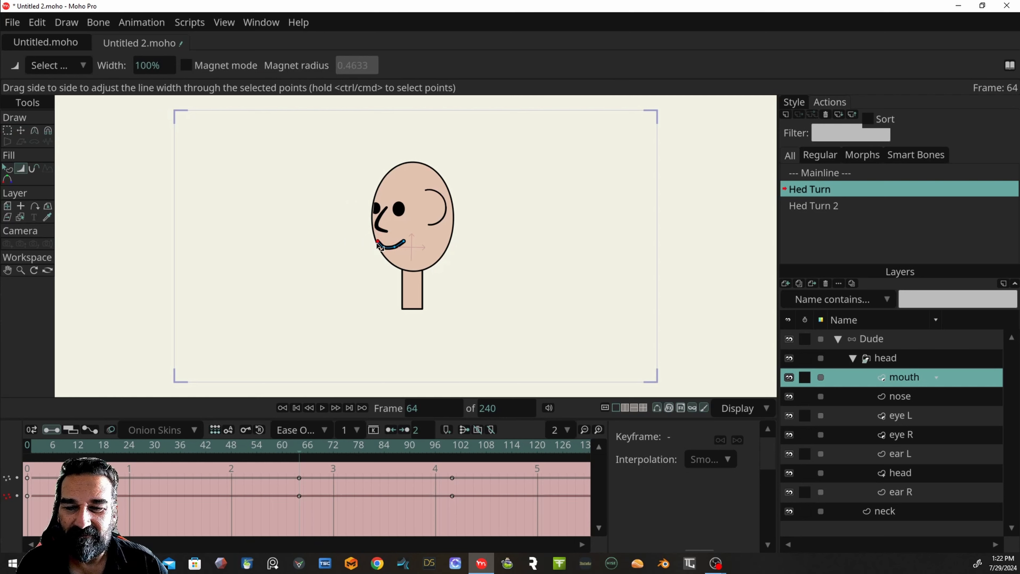
click(383, 247)
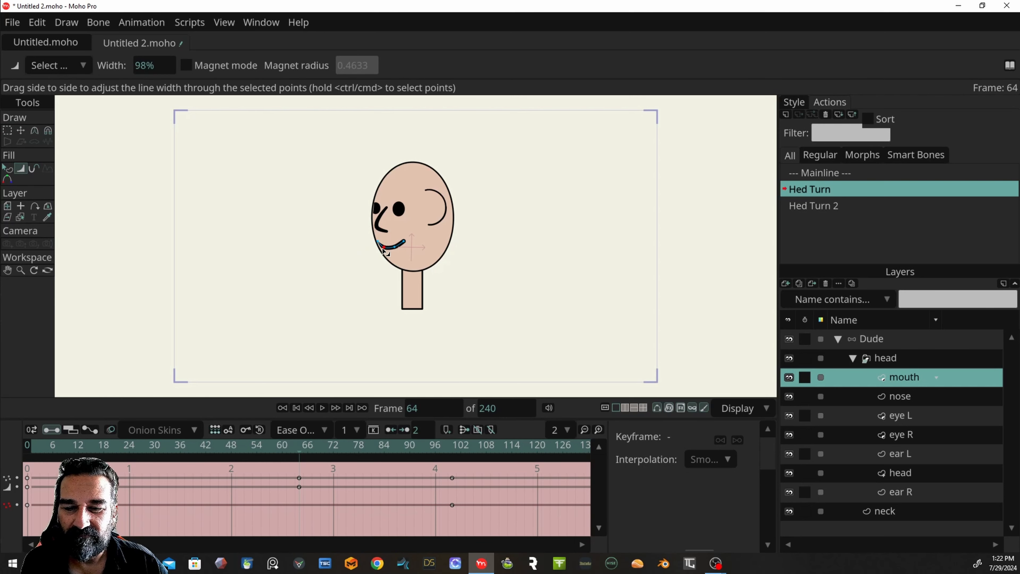
drag(375, 249, 319, 280)
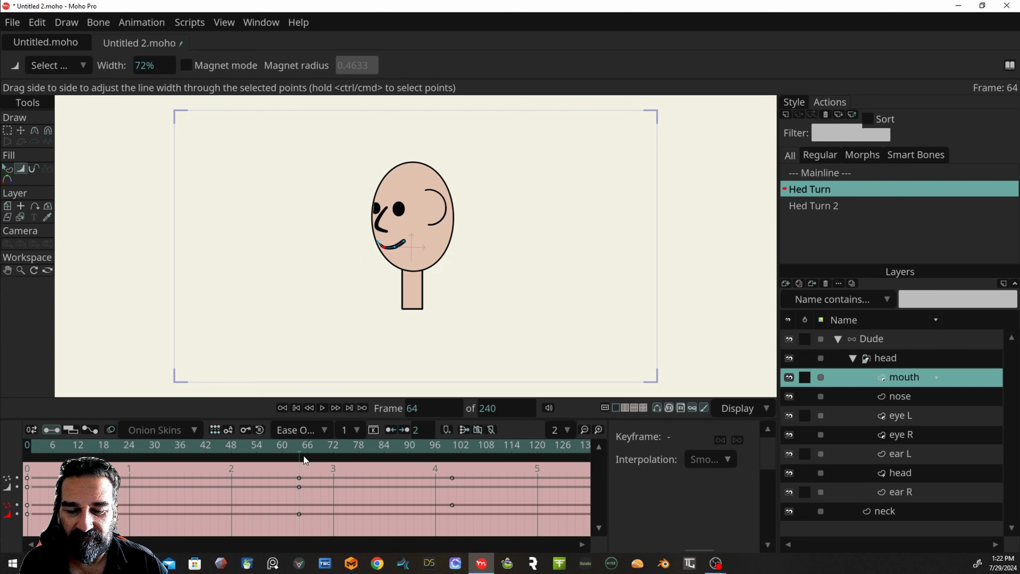
Step: Set the interpolation of the mouth keyframes at frames 64 and 100 of Hed Turn to Smooth and return to frame 0
drag(277, 475, 517, 531)
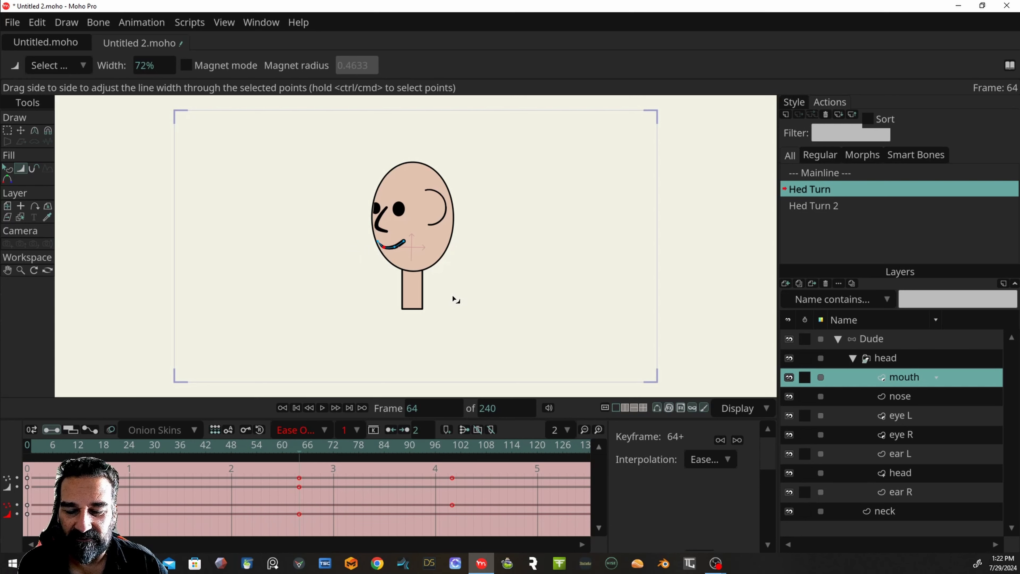
click(325, 429)
click(332, 365)
mouse_move(282, 448)
mouse_down()
mouse_move(261, 445)
mouse_move(462, 443)
mouse_move(194, 447)
mouse_move(388, 442)
mouse_move(39, 434)
mouse_move(349, 431)
mouse_move(129, 454)
mouse_move(56, 451)
mouse_move(108, 448)
mouse_move(79, 451)
mouse_move(103, 451)
mouse_move(76, 440)
mouse_move(25, 444)
mouse_up()
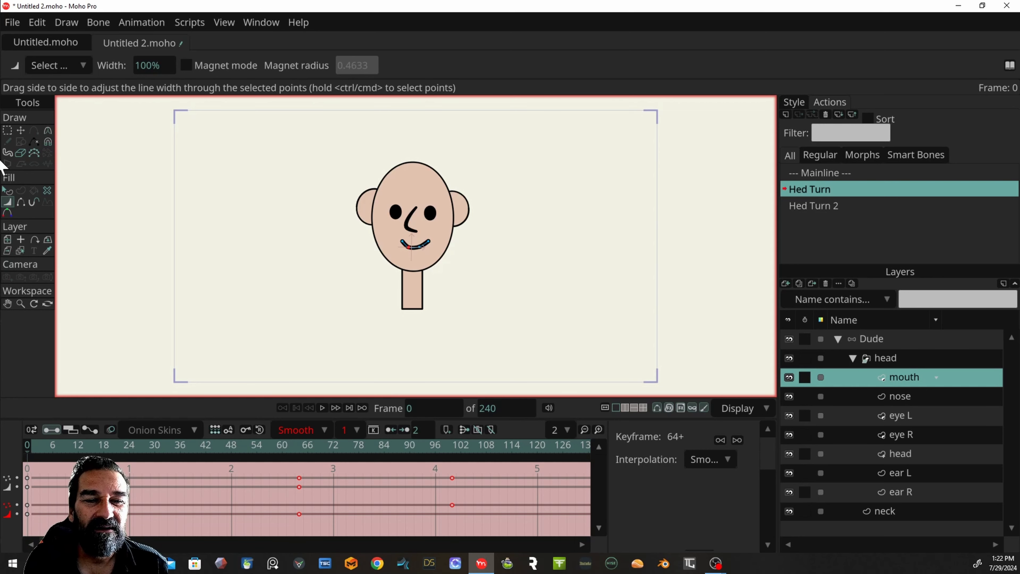
Step: Return to the Mainline, select the Dude bone layer, deselect its bone and delete the leftover bone keyframe near frame 4
click(8, 131)
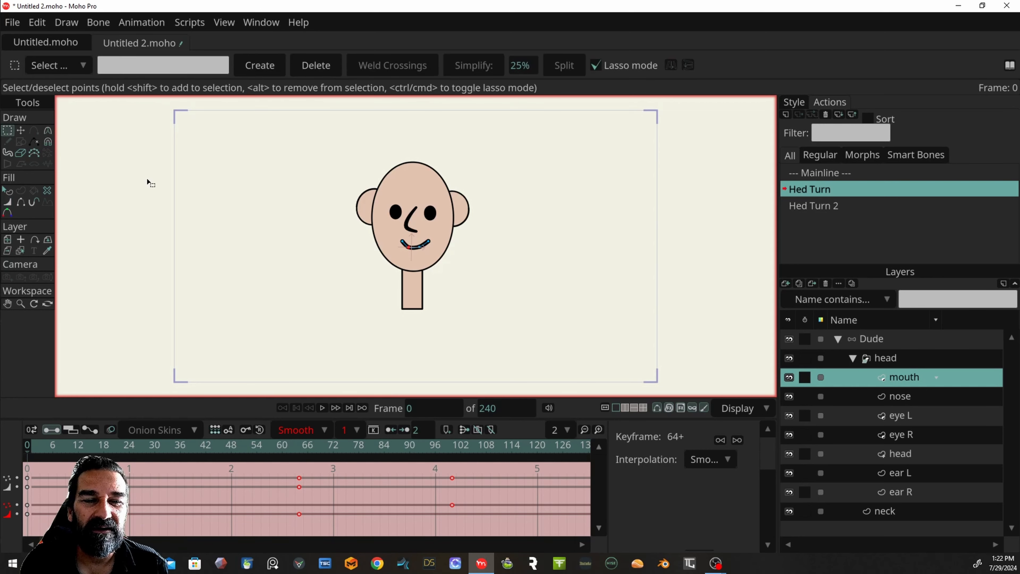
click(829, 173)
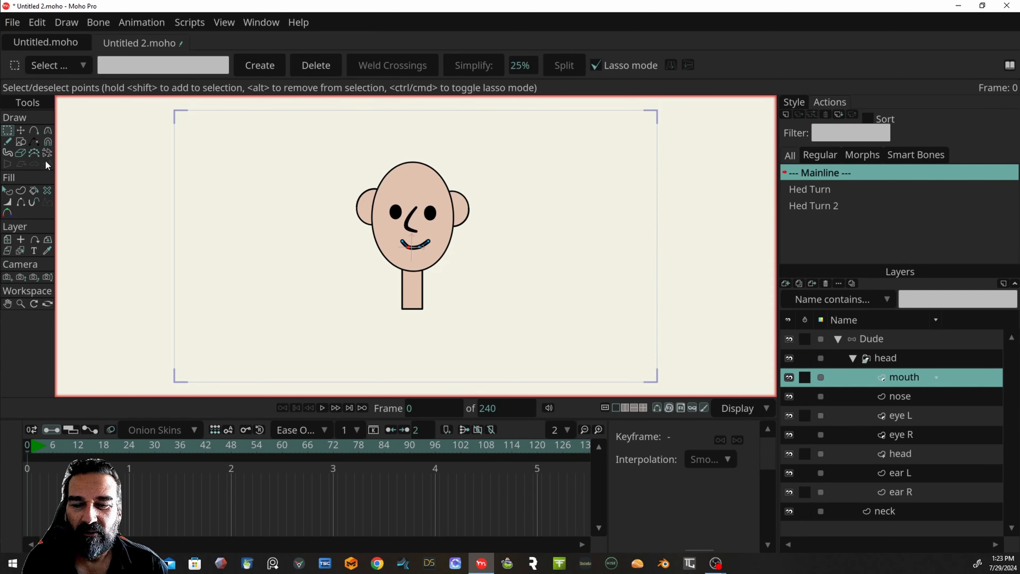
click(880, 342)
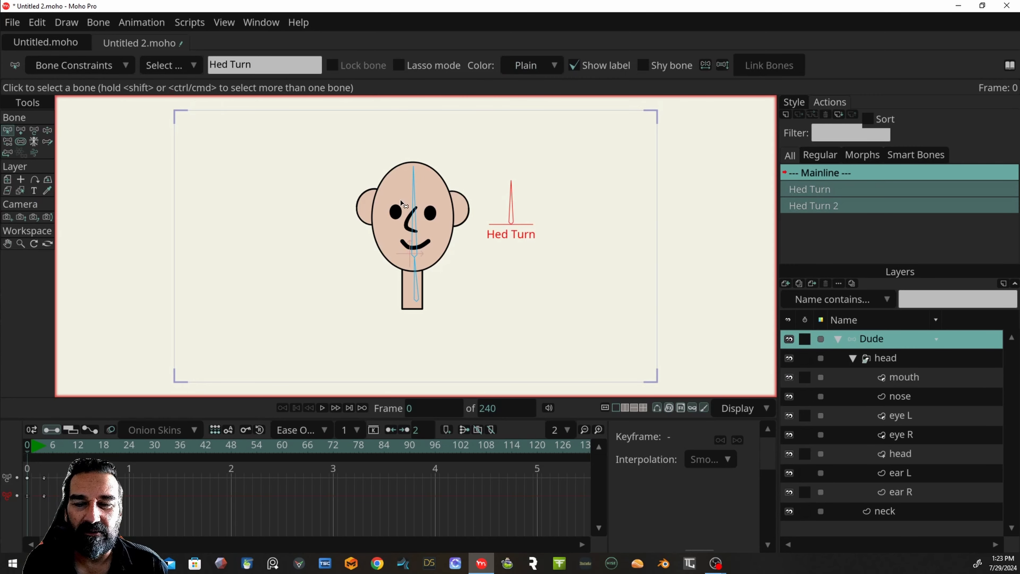
click(534, 204)
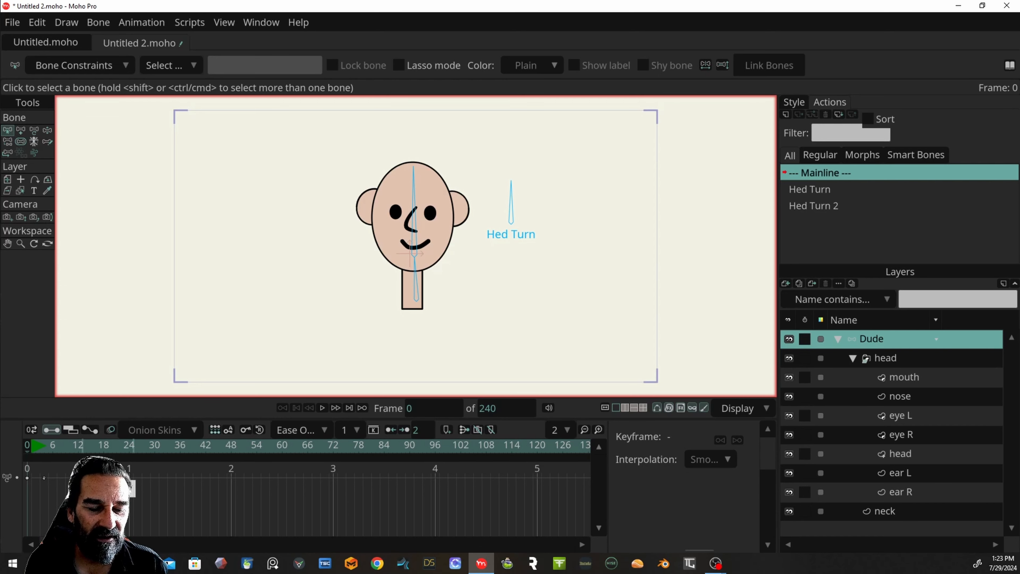
click(44, 477)
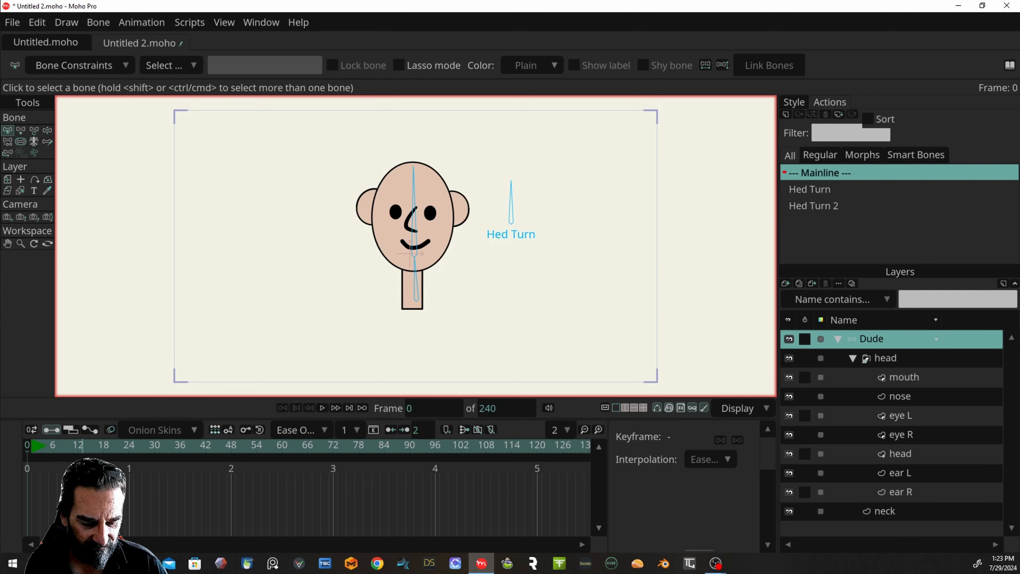
click(82, 330)
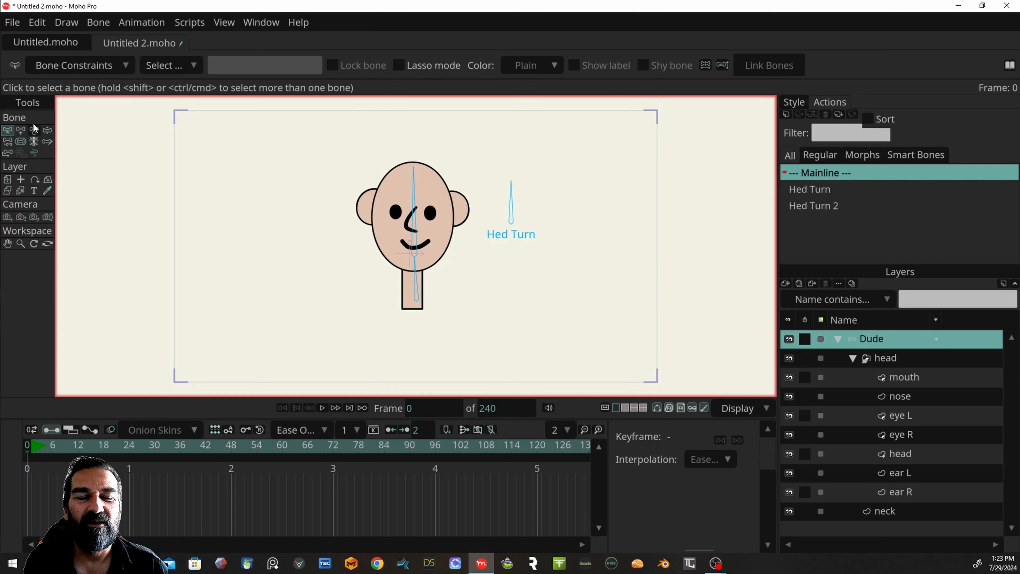
Step: Add an upright bone beside the Hed Turn bone and name it "up down"
click(21, 130)
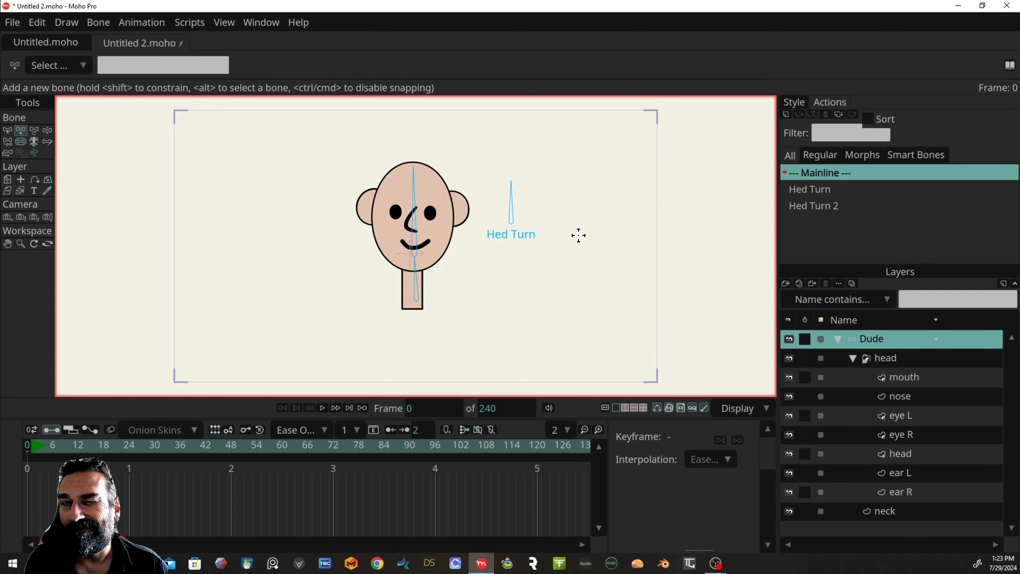
drag(576, 230, 577, 187)
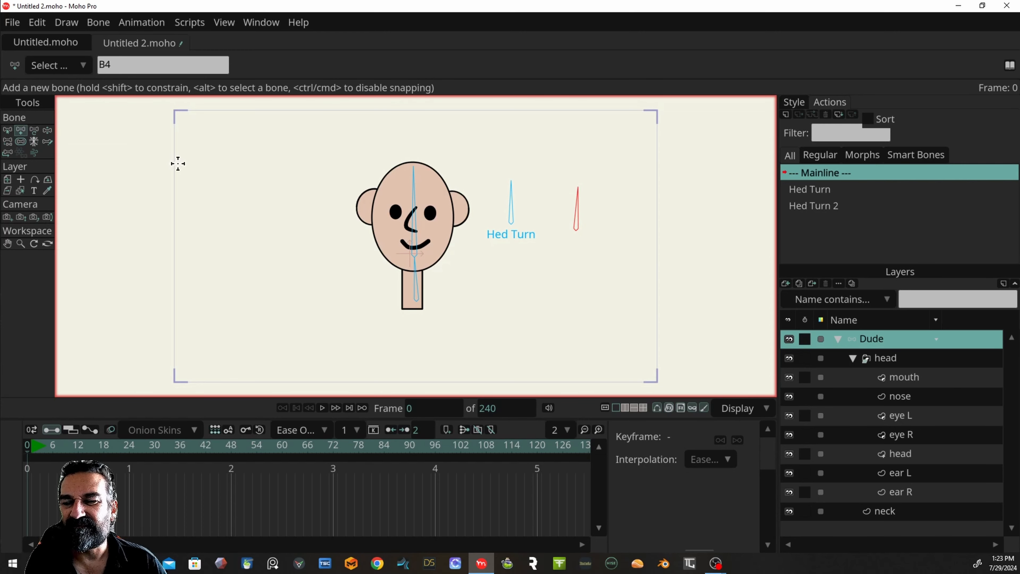
double_click(173, 69)
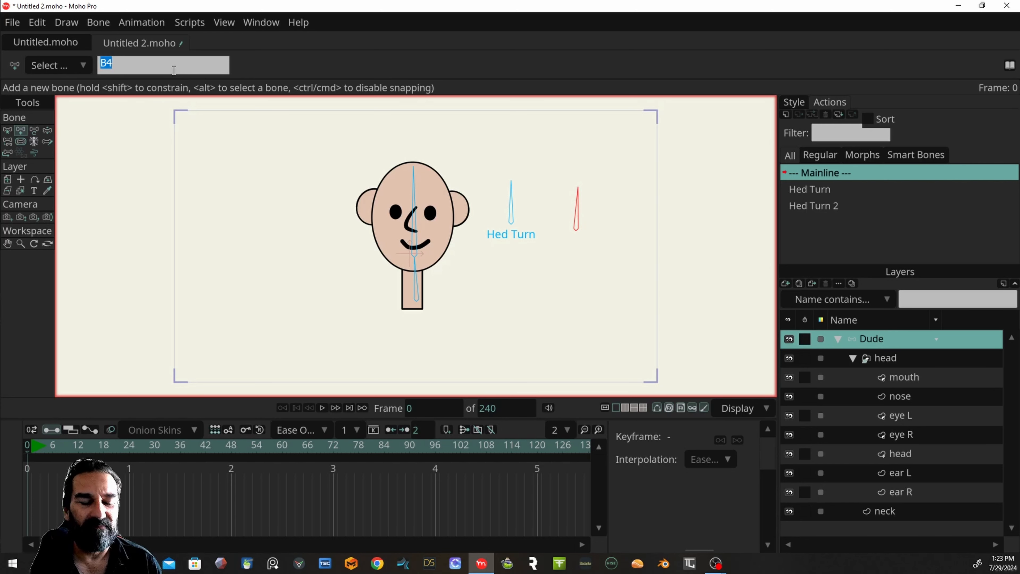
text(up)
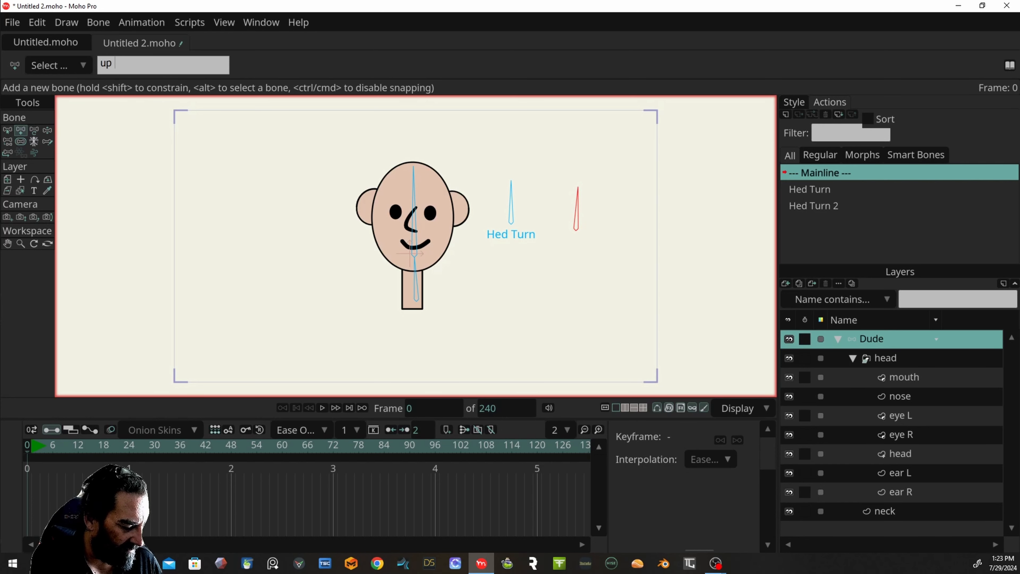
text( down)
key(Return)
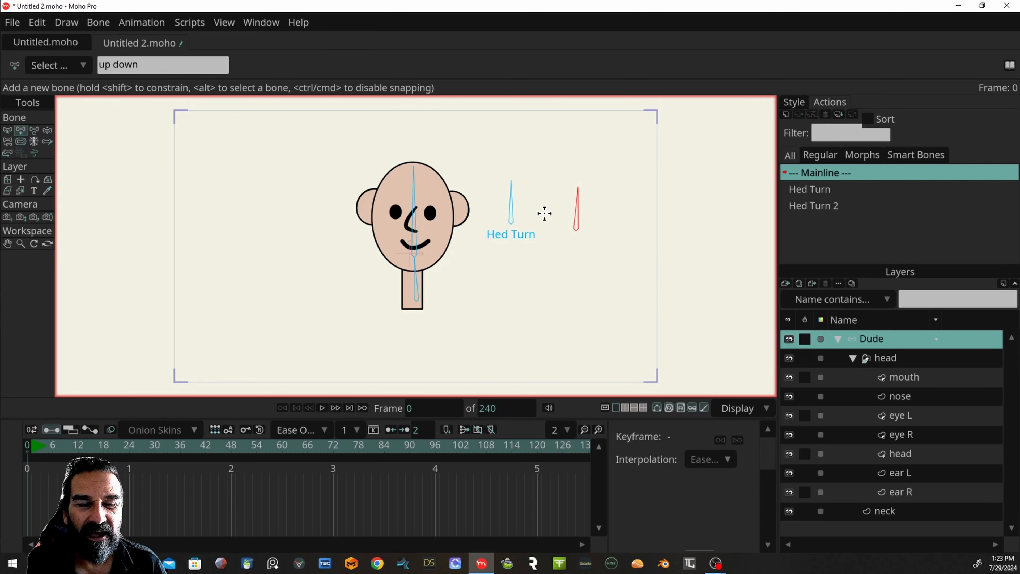
Step: Make a smart bone dial from the up down bone with angles -90 to 90, 100 frames and separate positive and negative actions
click(100, 23)
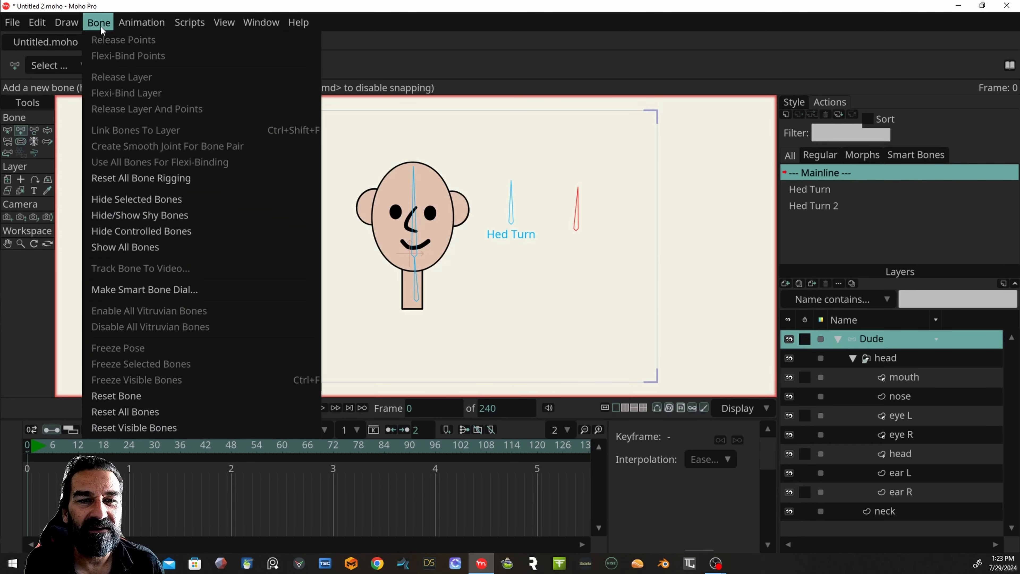
click(137, 296)
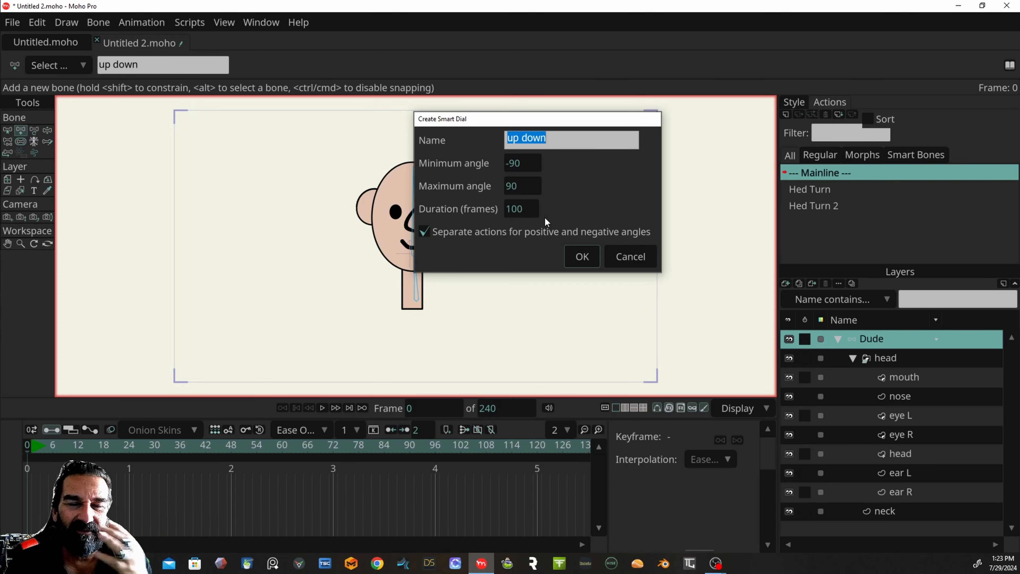
click(583, 259)
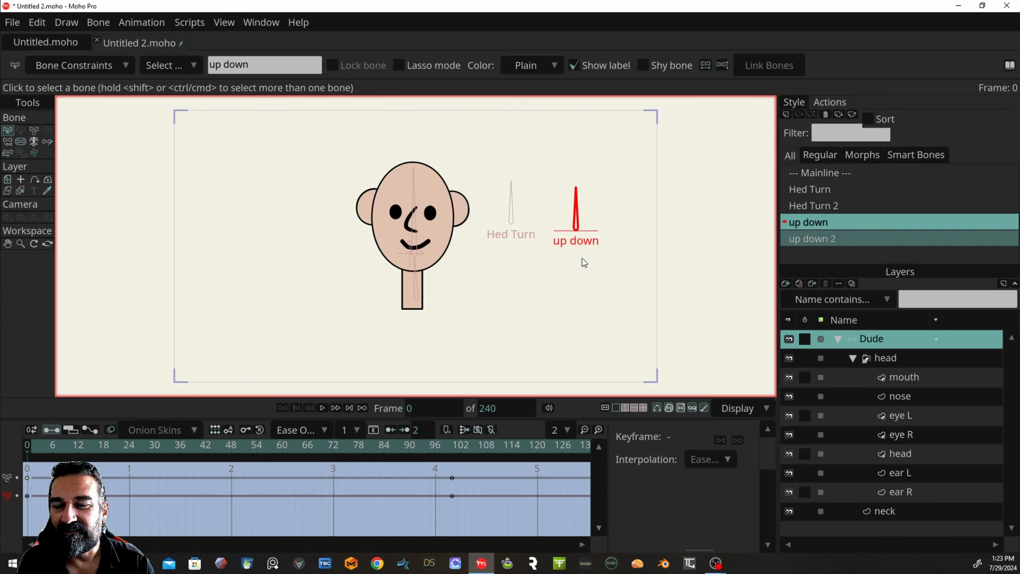
Step: At frame 100 of the up down action, lower the mouth layer by about 0.125 and scale it to about 76%
drag(114, 447, 454, 459)
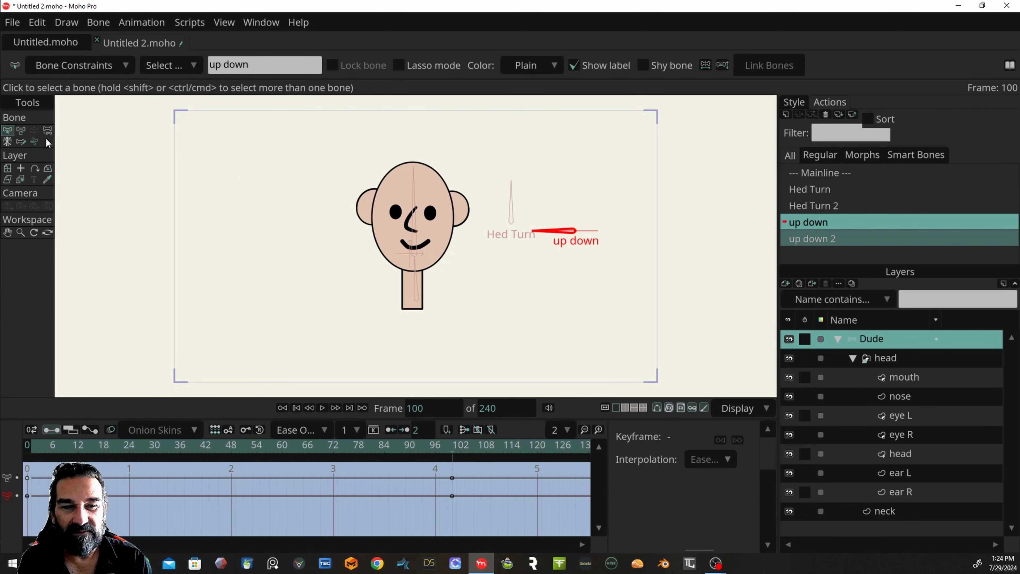
click(916, 377)
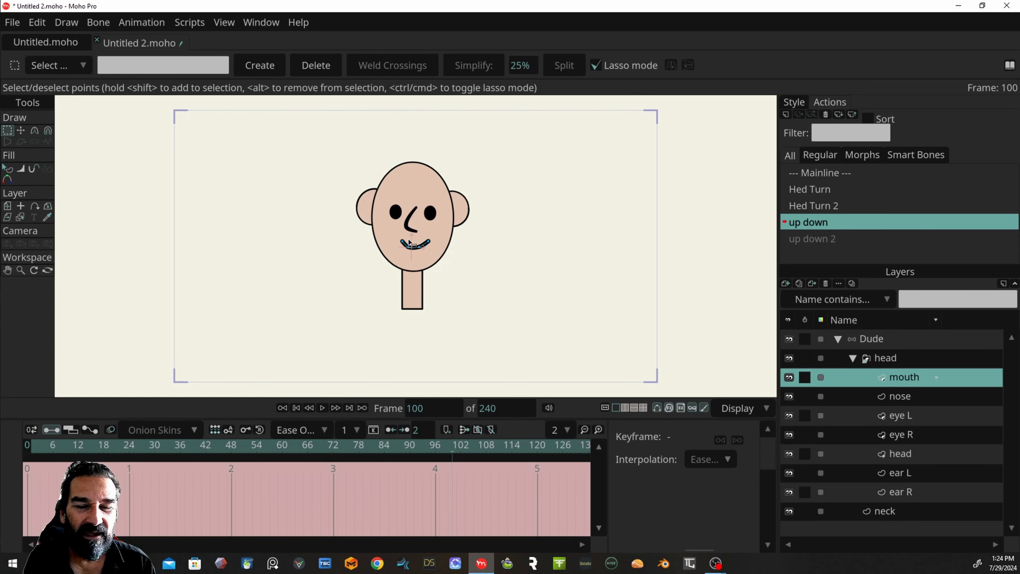
click(8, 207)
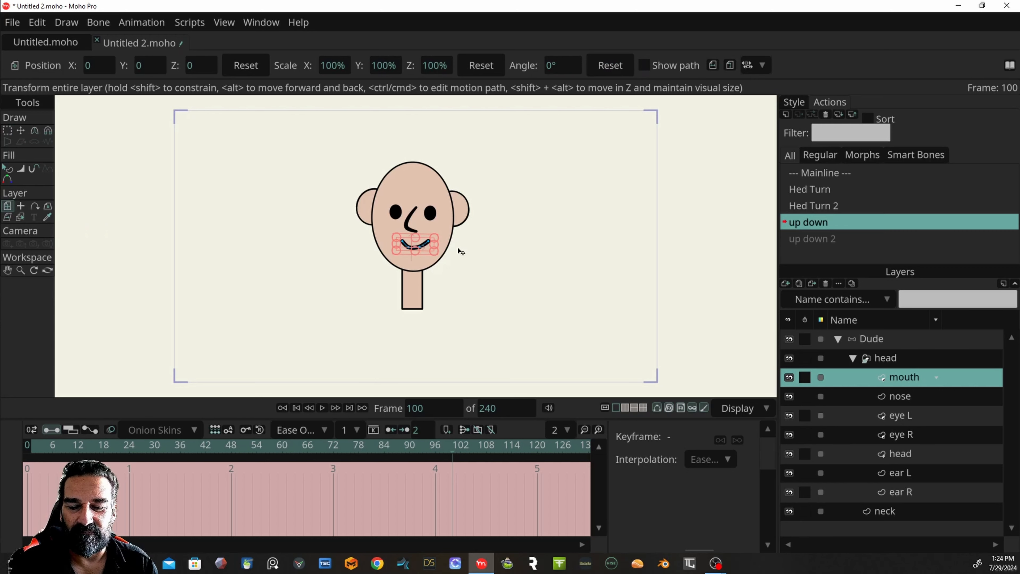
drag(425, 247, 426, 263)
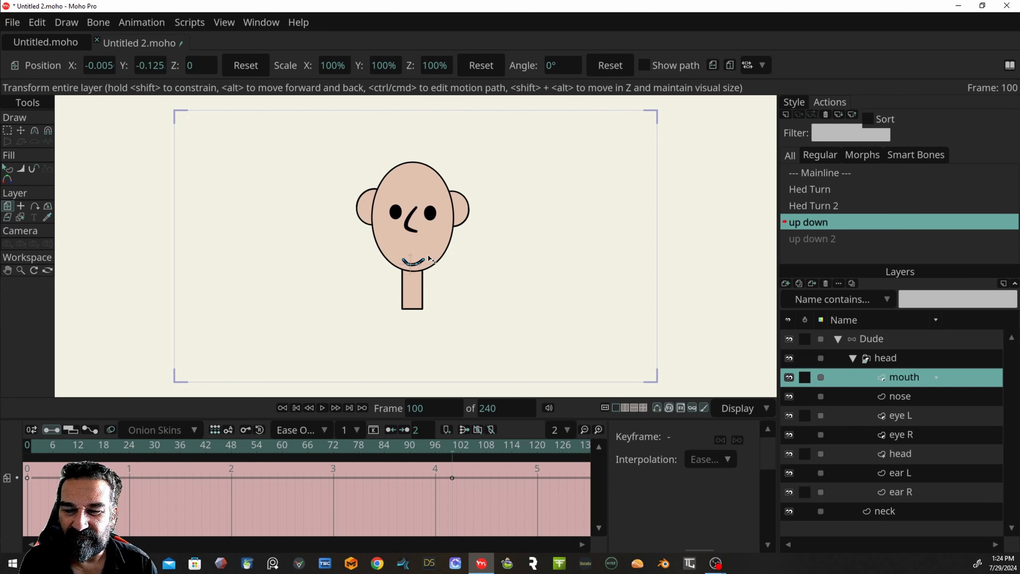
drag(429, 259, 422, 273)
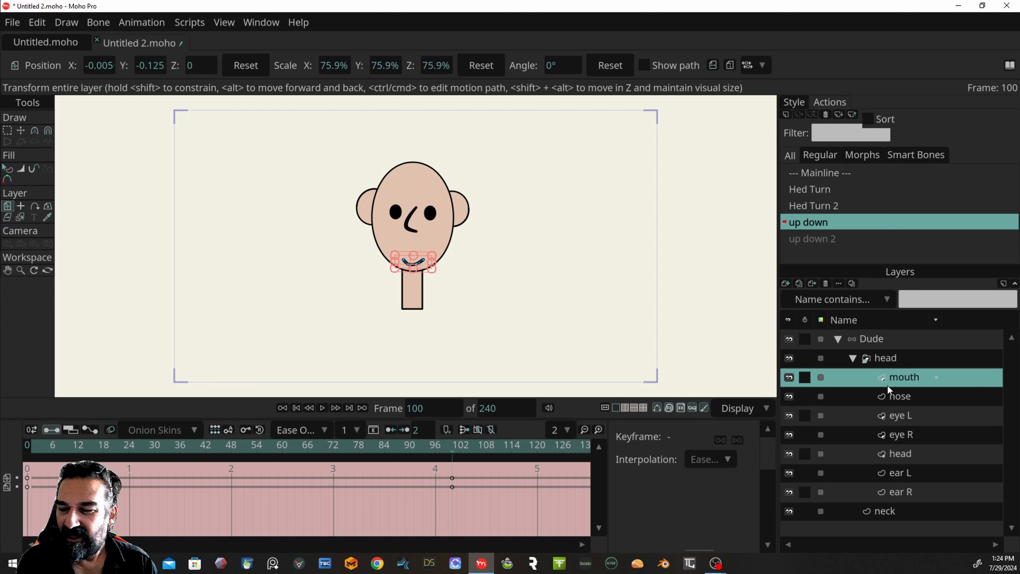
Step: Lower the nose layer by about 0.18 at frame 100, then adjust its top and bottom points to reshape it slightly
click(923, 398)
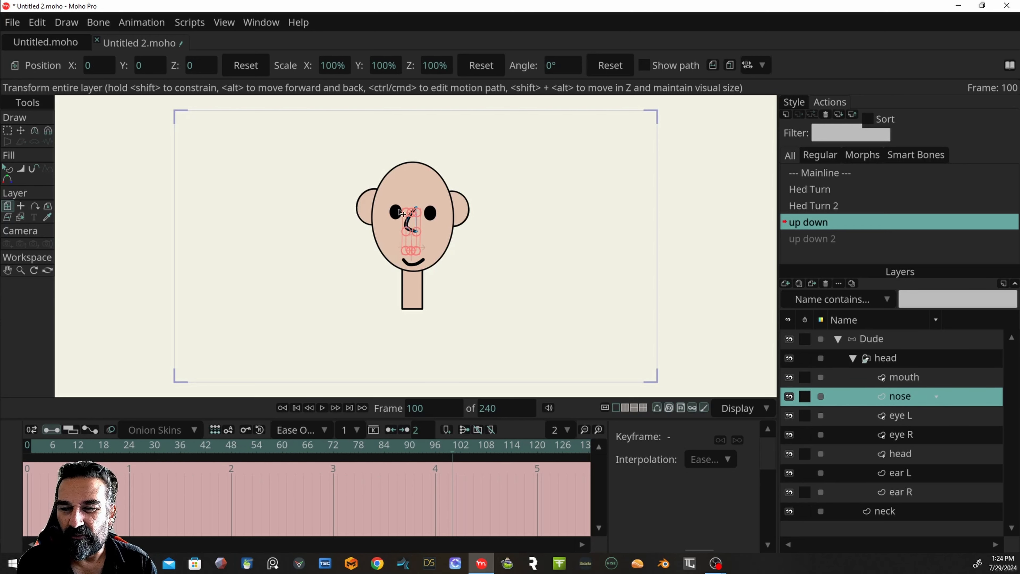
drag(418, 227, 417, 250)
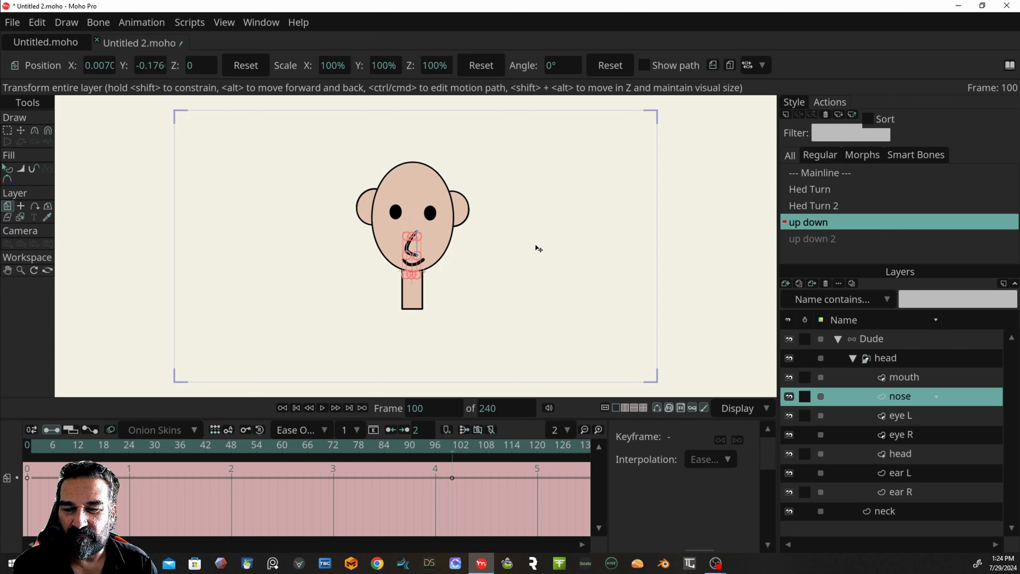
click(7, 131)
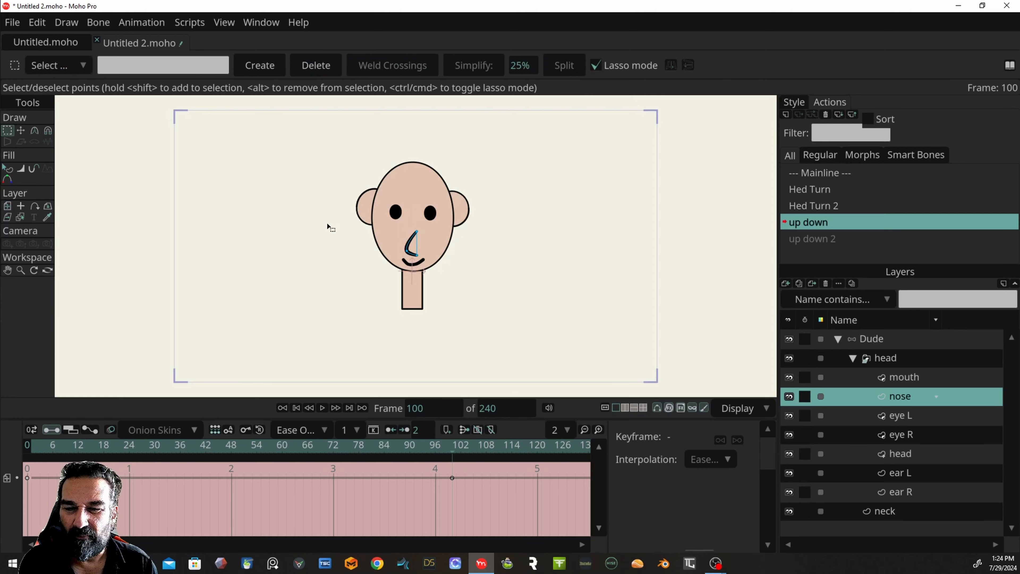
click(21, 131)
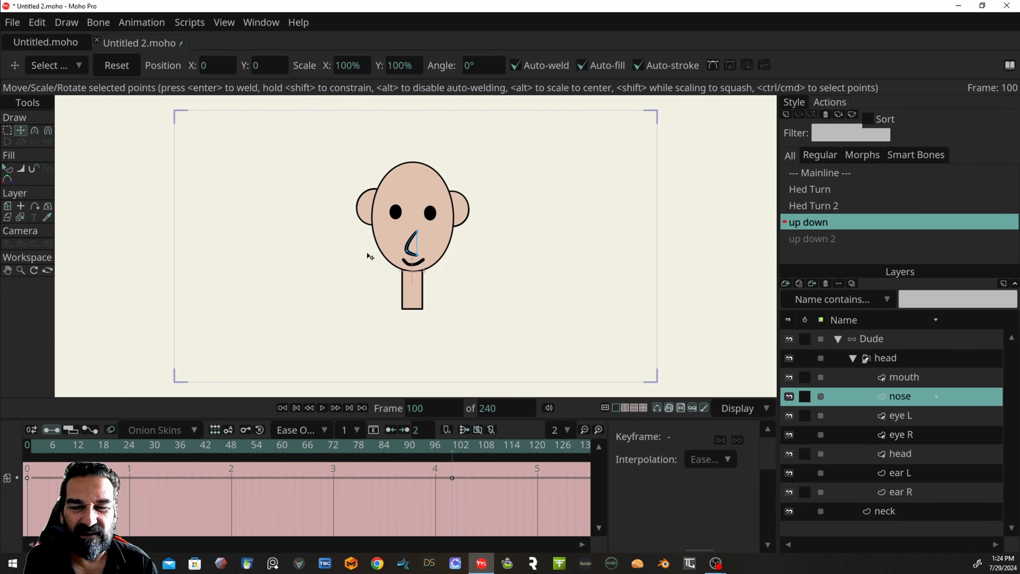
click(417, 257)
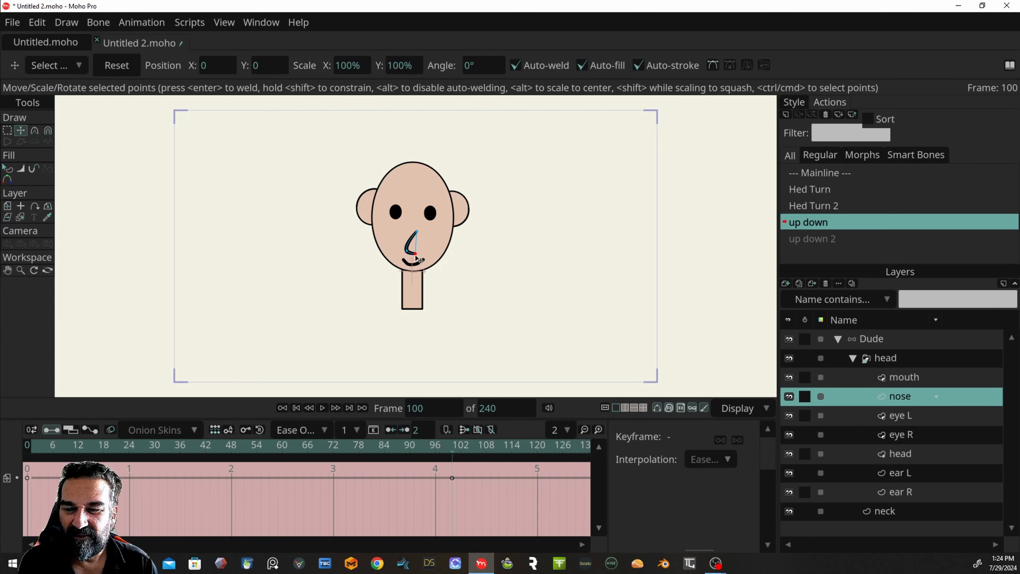
drag(419, 259, 415, 236)
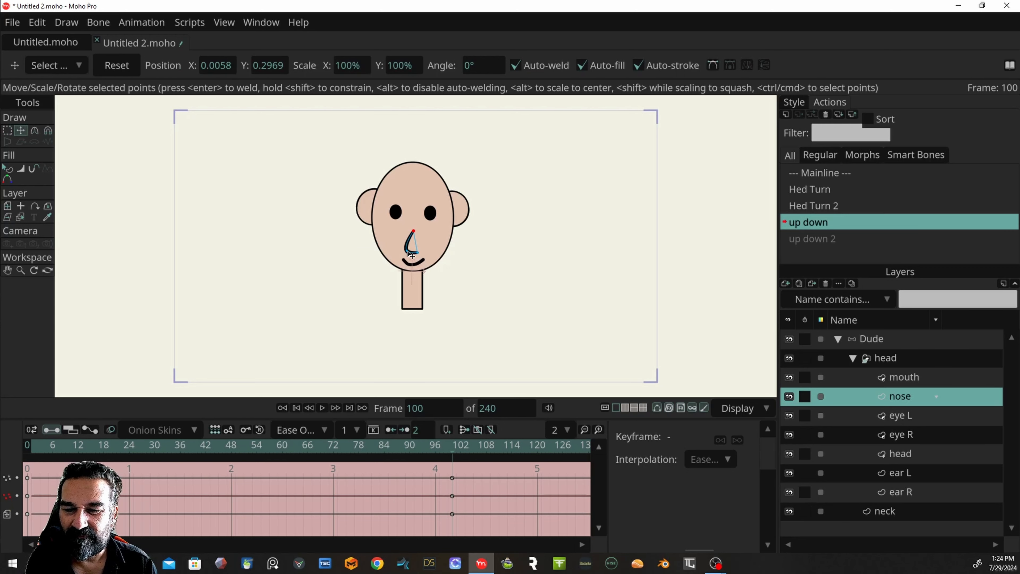
Step: Lower the eye L and eye R layers by about 0.12 each at frame 100 using Transform Layer
click(907, 416)
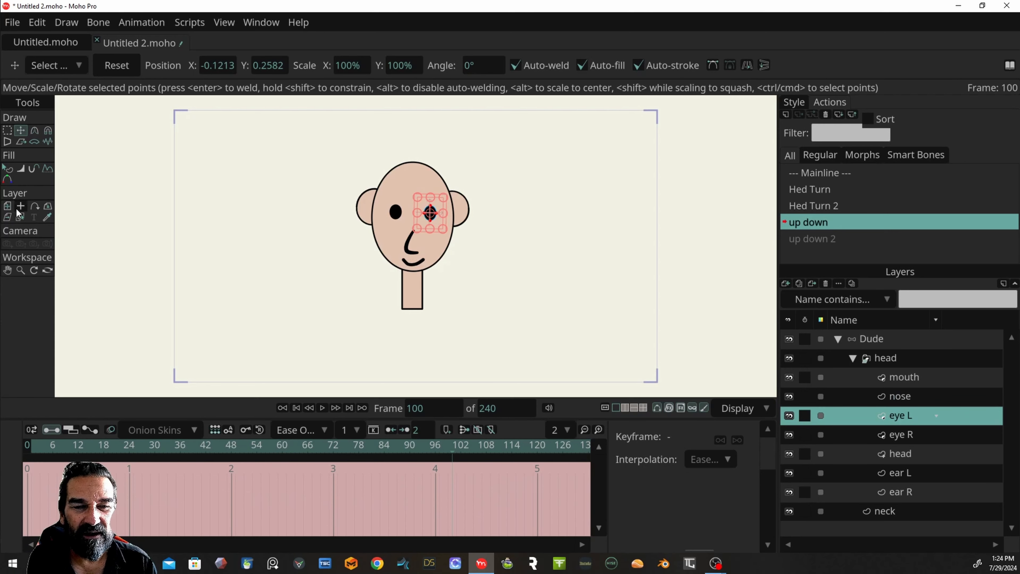
click(8, 207)
drag(436, 219, 437, 236)
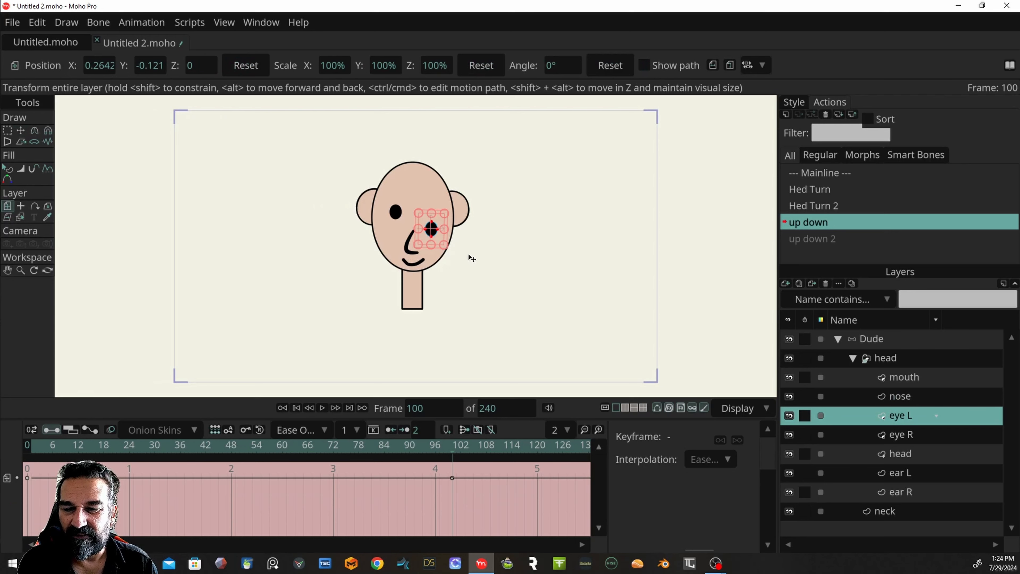
click(909, 434)
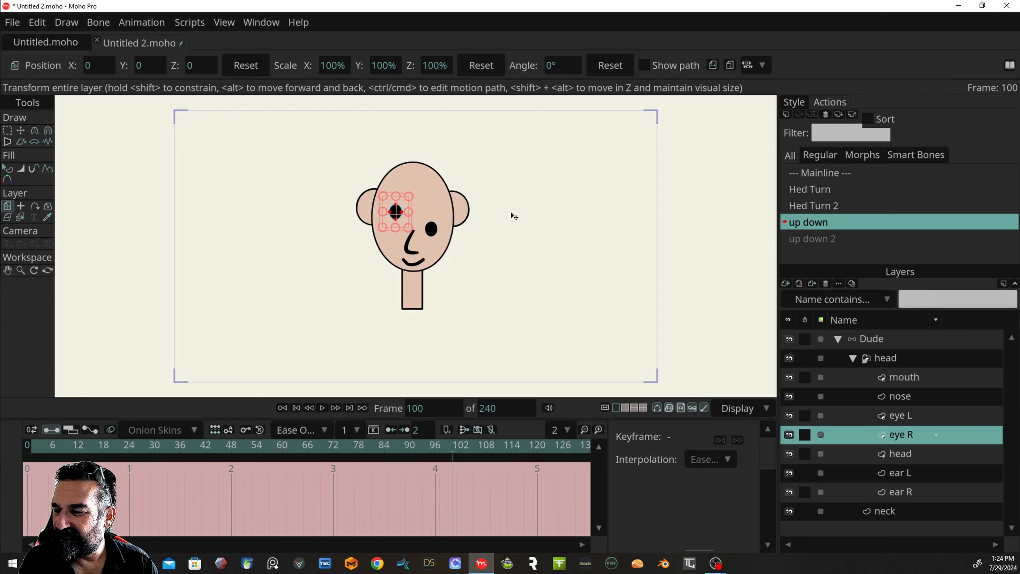
drag(404, 219, 406, 236)
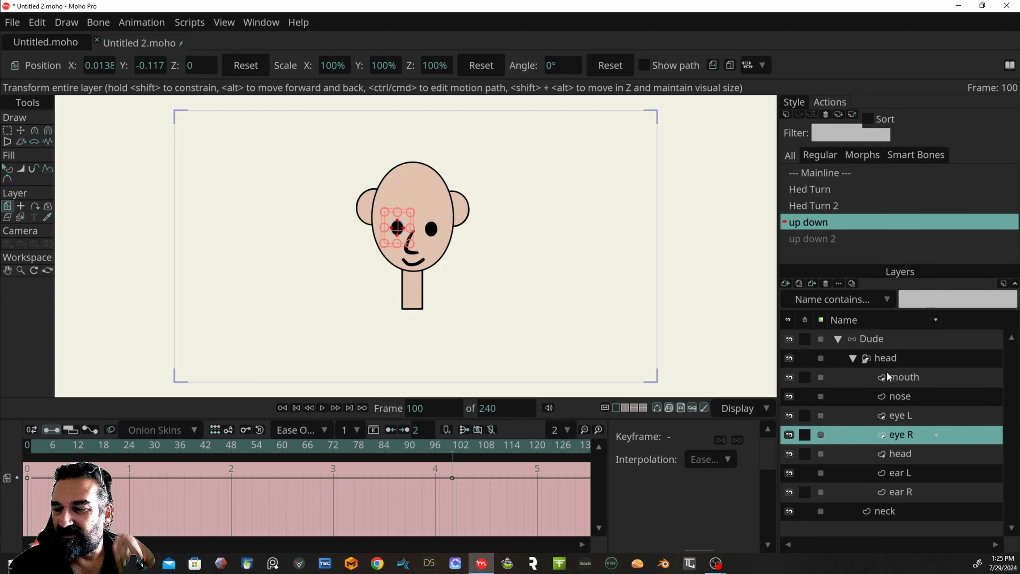
Step: Lower the ear L and ear R layers by about 0.08 at frame 100 and scrub the timeline to check the motion
click(917, 477)
drag(469, 205, 470, 215)
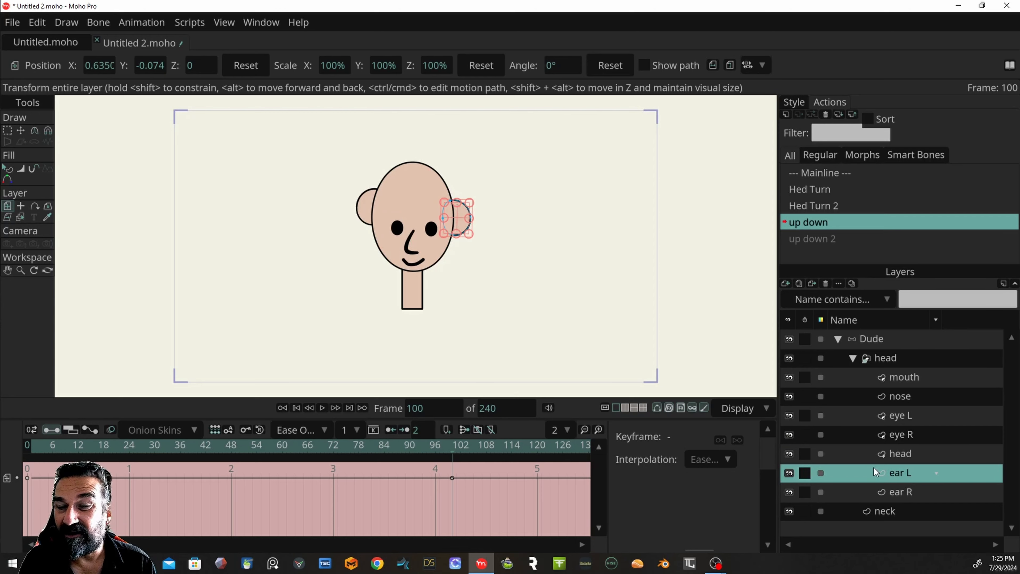
click(890, 492)
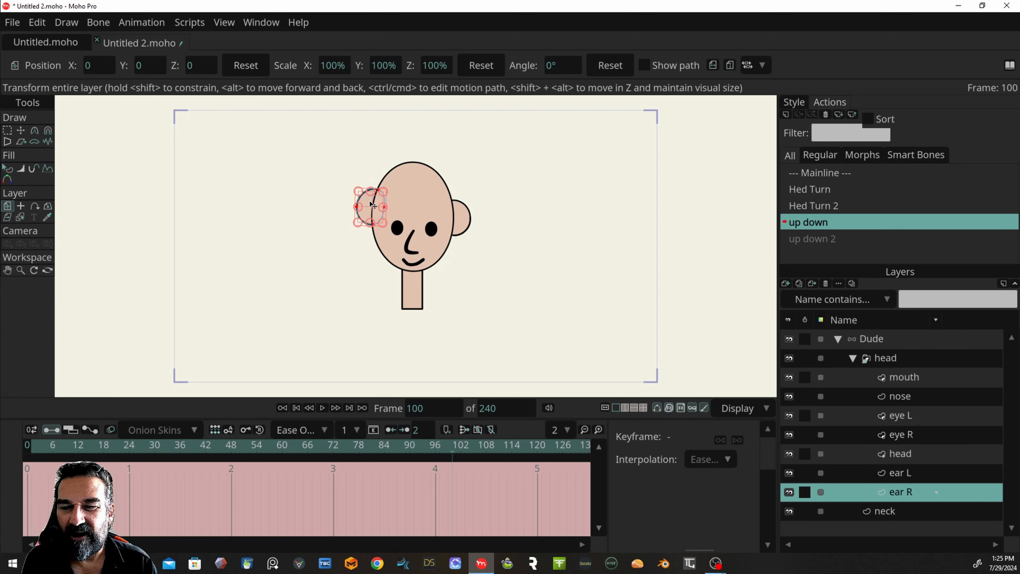
drag(376, 205, 376, 218)
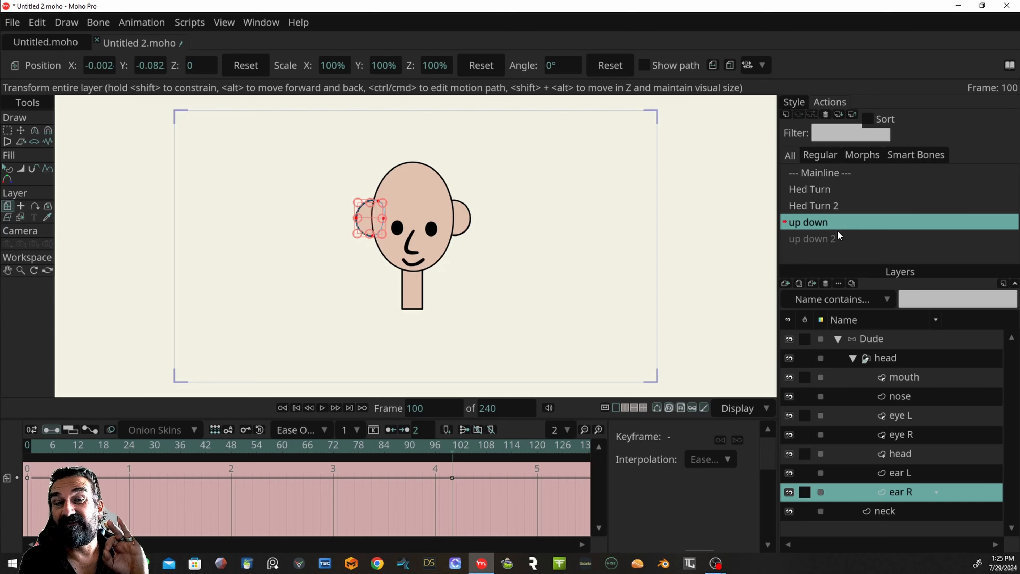
drag(451, 451, 453, 483)
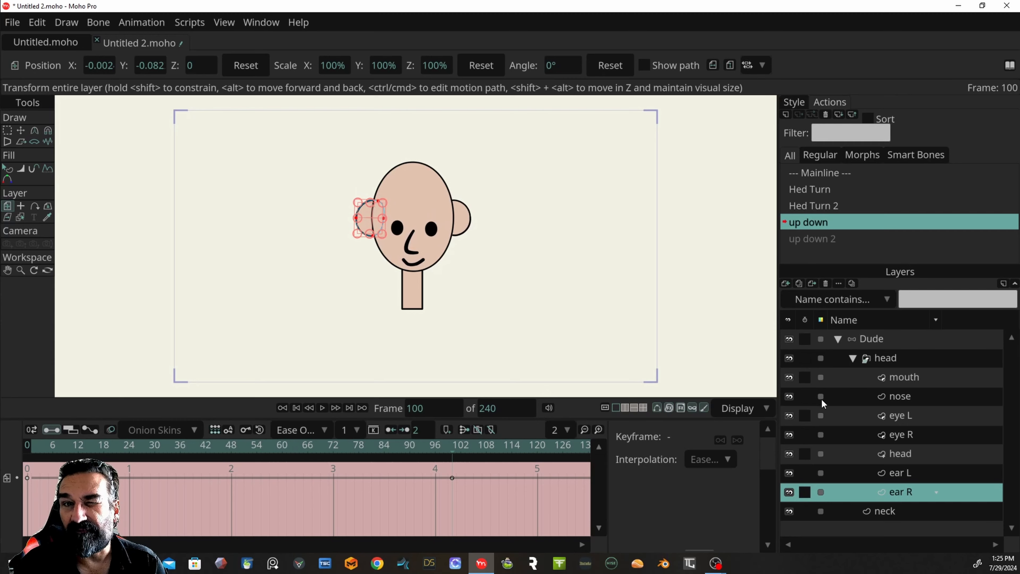
Step: Reshape the head outline at frame 100 by lowering its top point and widening both side points, and scrub to check
click(902, 455)
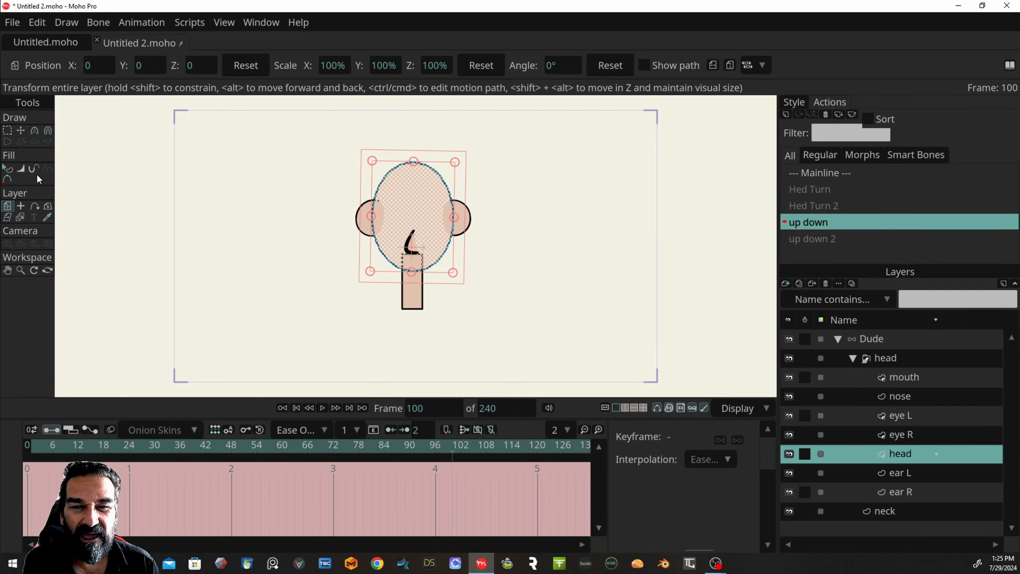
click(9, 133)
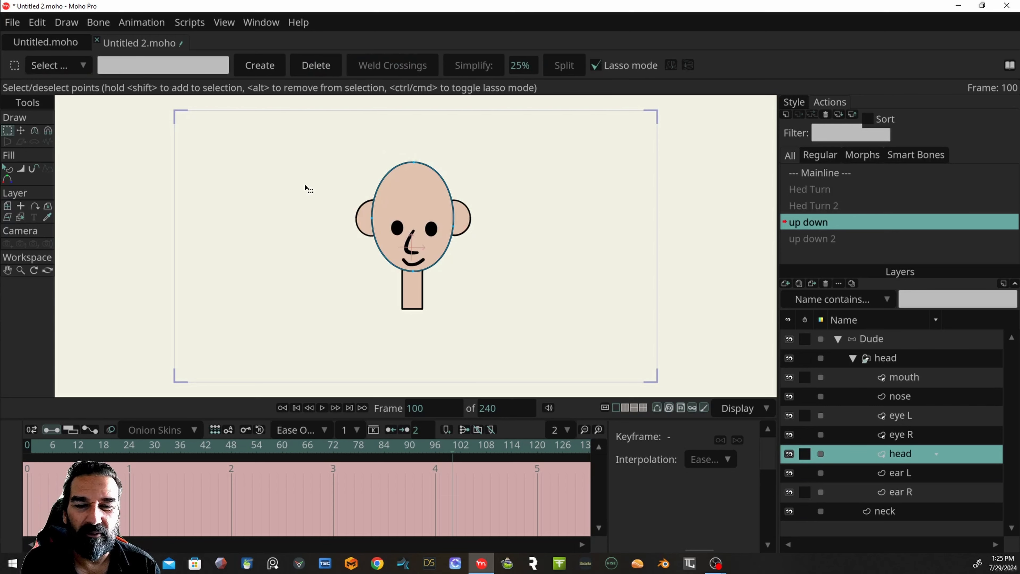
click(415, 162)
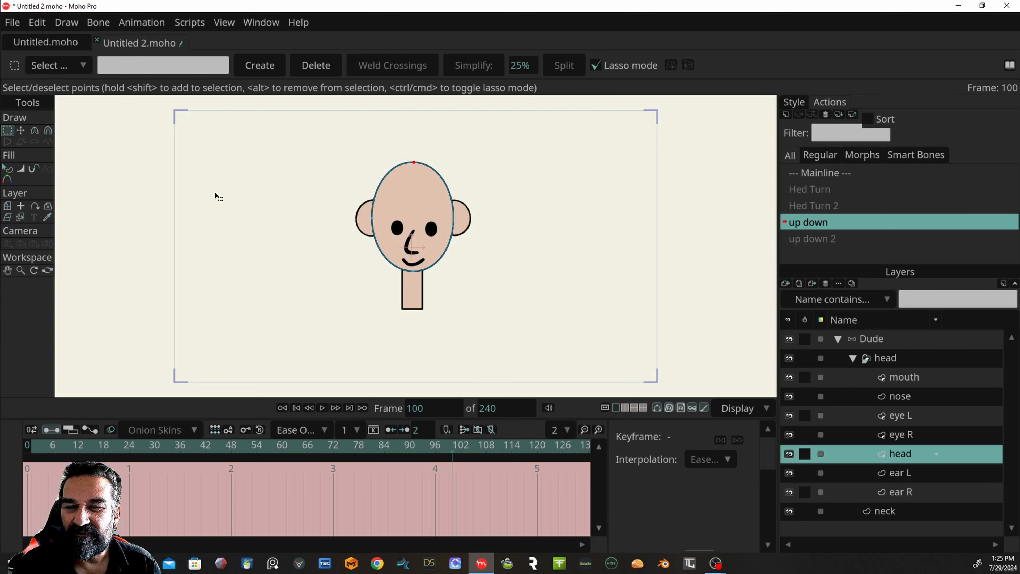
click(31, 134)
click(22, 130)
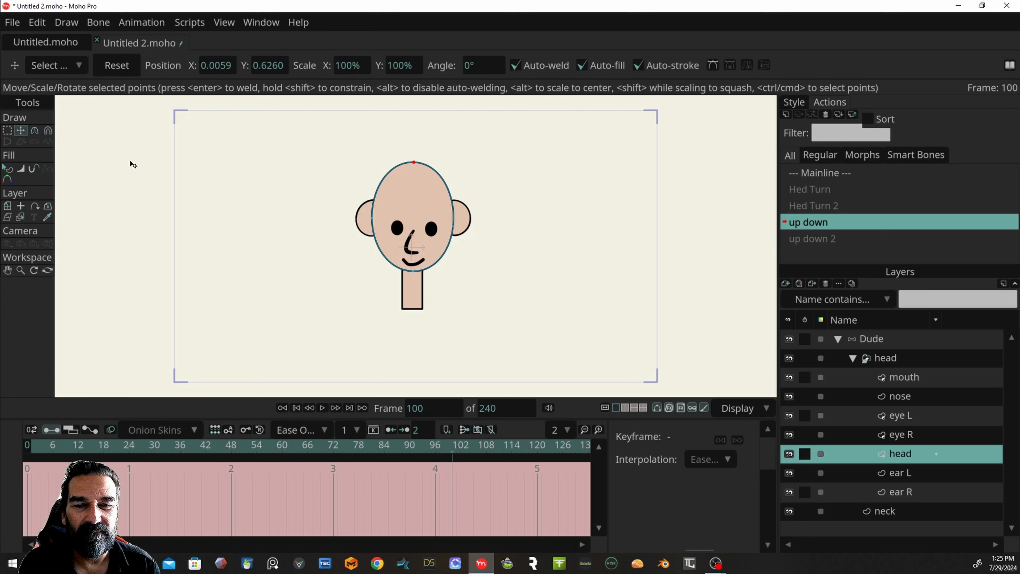
drag(417, 165, 412, 172)
drag(375, 223, 370, 220)
drag(456, 230, 461, 224)
mouse_move(453, 458)
mouse_down()
mouse_move(87, 447)
mouse_move(363, 437)
mouse_move(400, 444)
mouse_move(273, 466)
mouse_move(474, 472)
mouse_move(454, 478)
mouse_up()
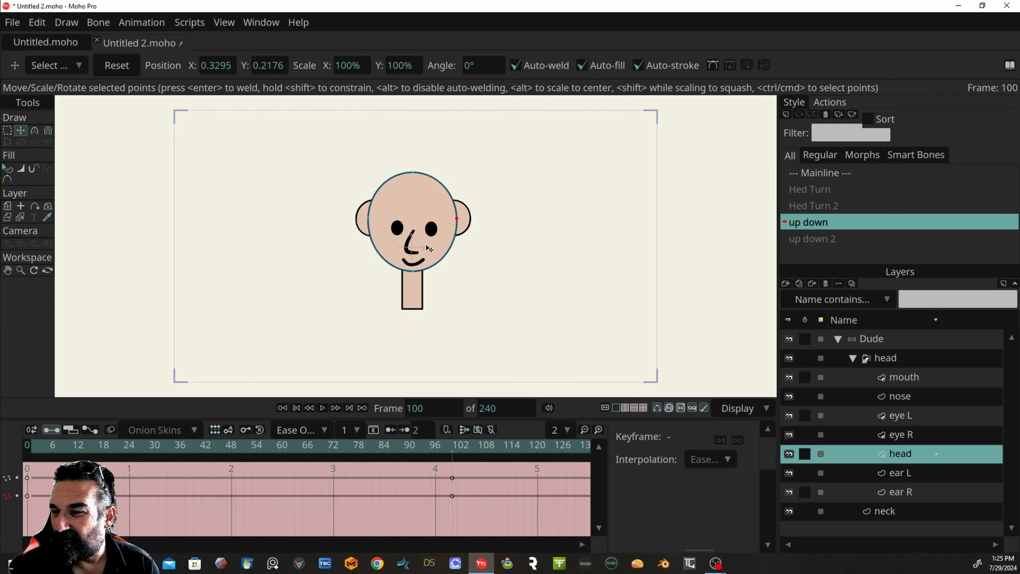
Step: Move the eye R and eye L shapes slightly lower at frame 100 so they line up, and scrub to check
click(911, 435)
drag(409, 224, 409, 232)
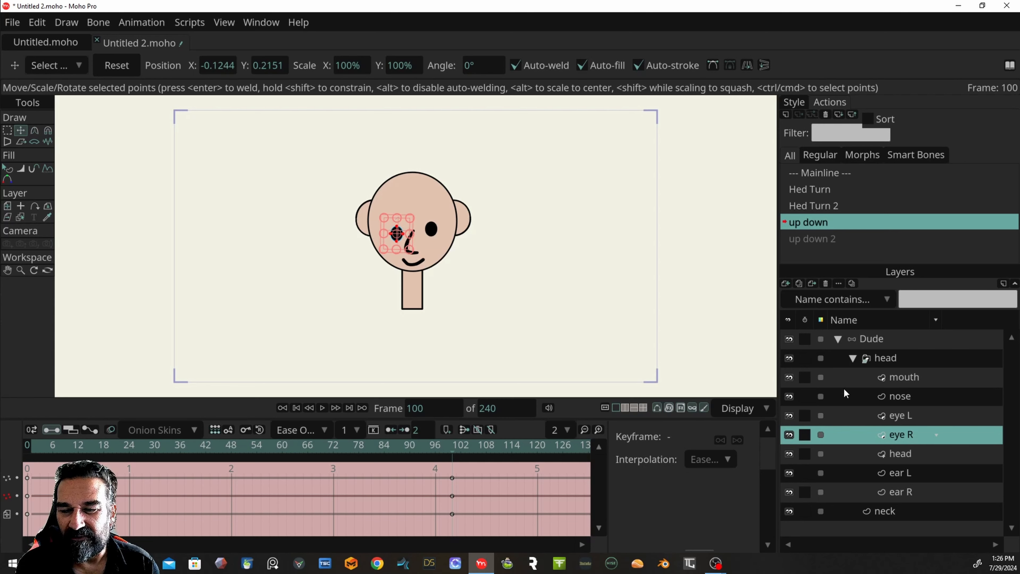
click(920, 418)
drag(450, 233, 440, 229)
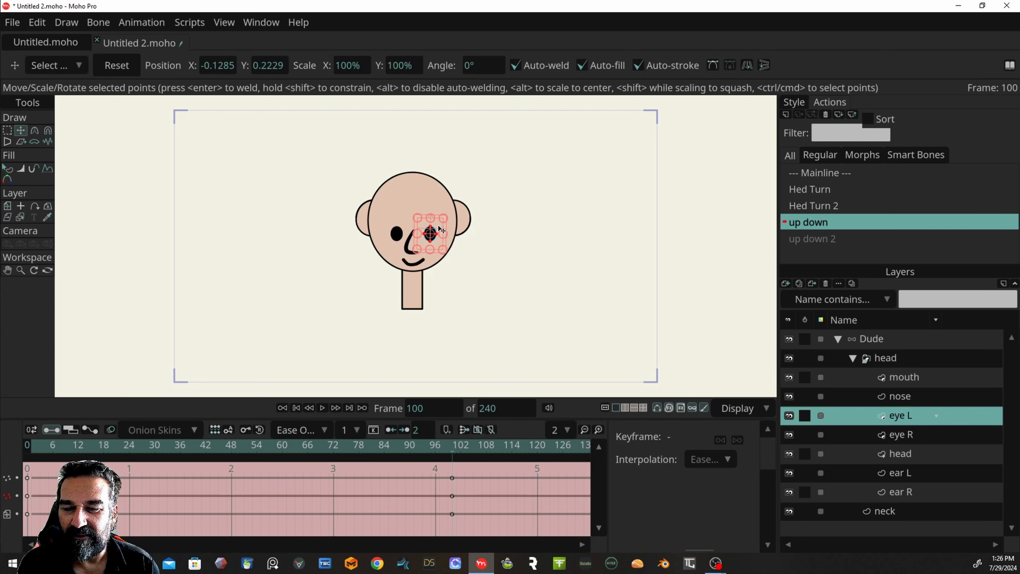
click(449, 450)
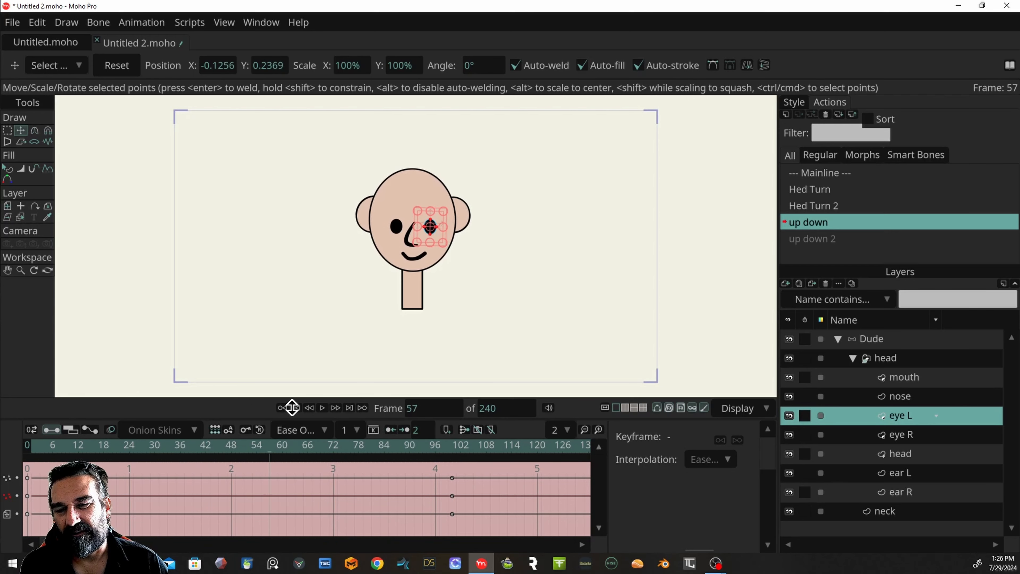
click(433, 448)
drag(433, 448, 452, 479)
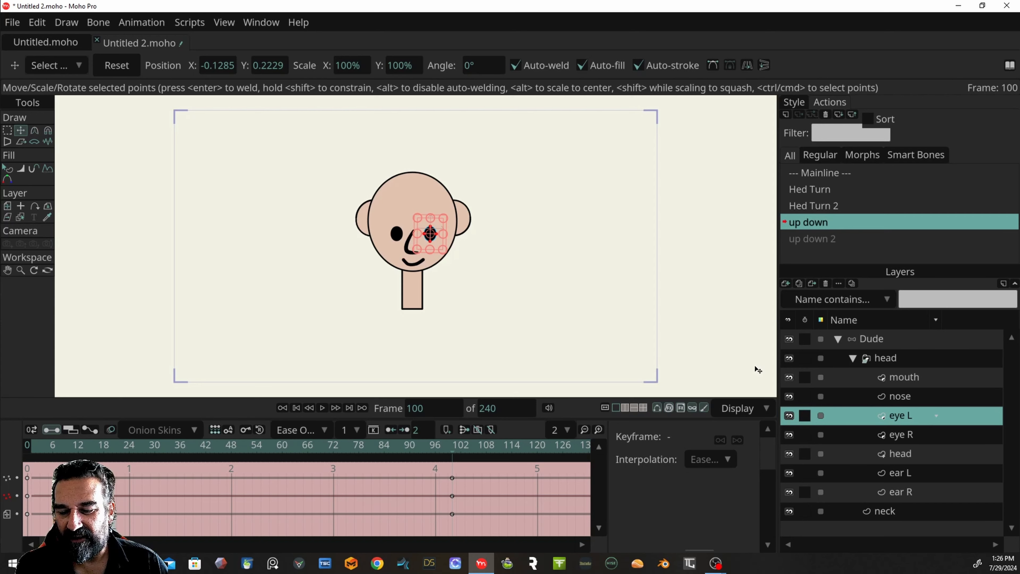
Step: Lower the head group layer to about Y -0.007 at frame 100 and scrub back to frame 0 to check the downward move
click(898, 363)
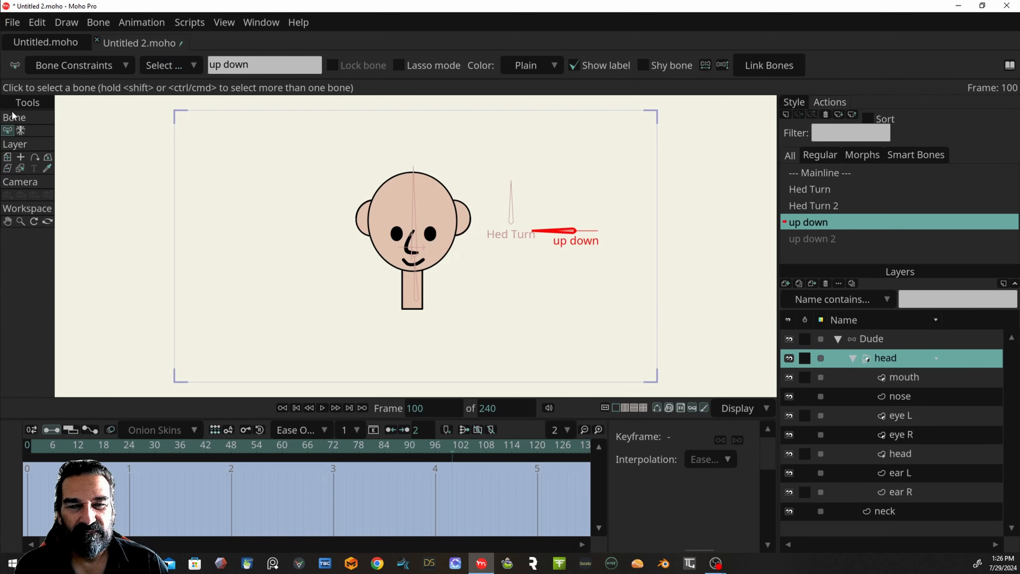
click(8, 157)
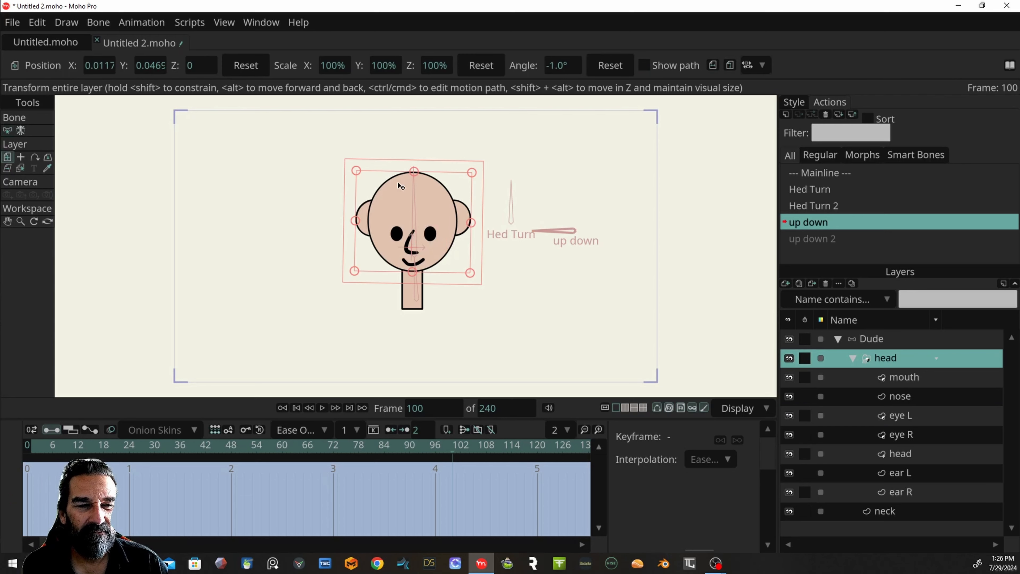
drag(419, 192, 418, 254)
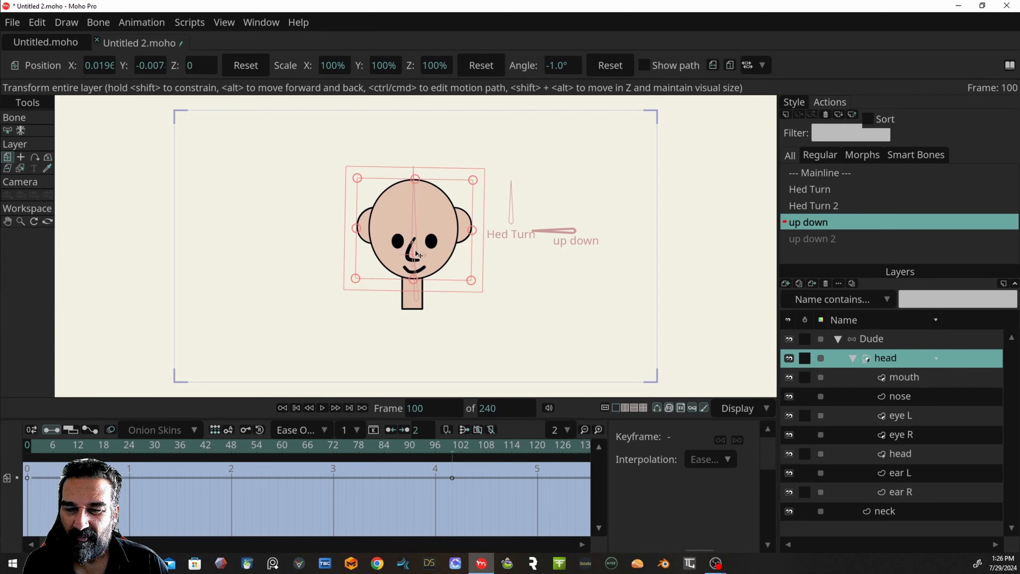
drag(454, 448, 7, 461)
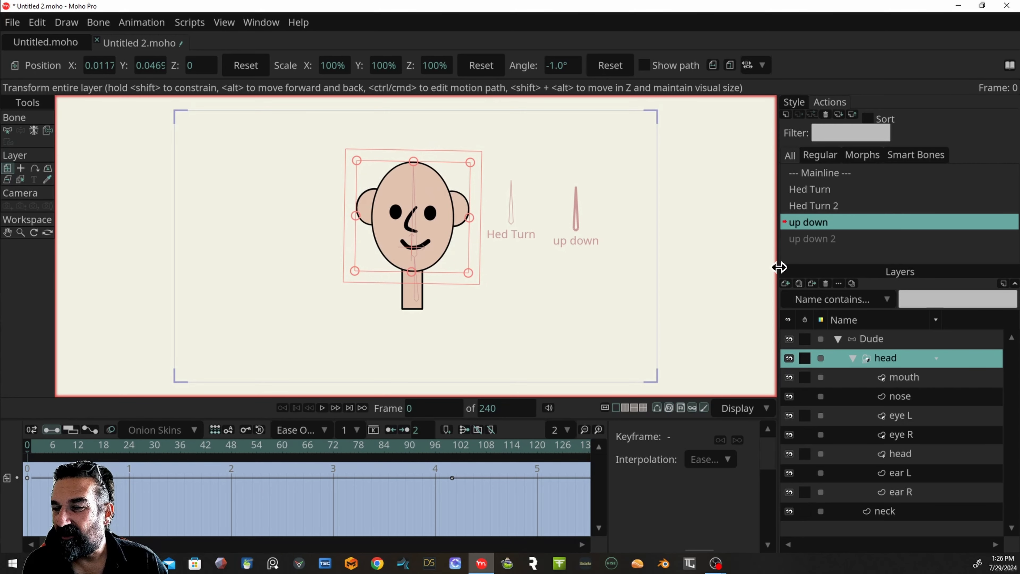
Step: In the up down 2 action at frame 100, reshape the head outline by raising the chin point, lowering the top and widening both sides
double_click(808, 240)
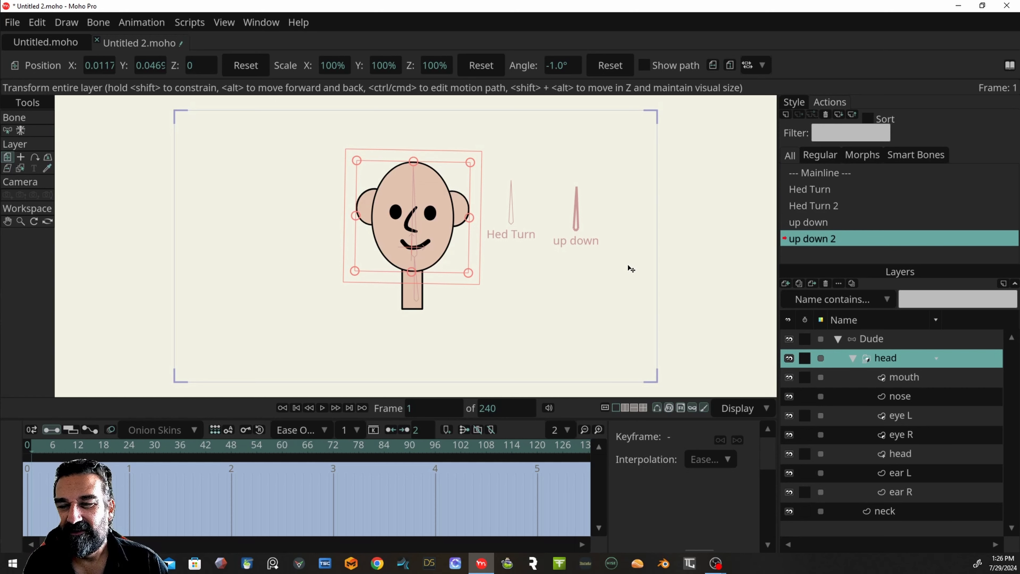
drag(392, 452, 453, 445)
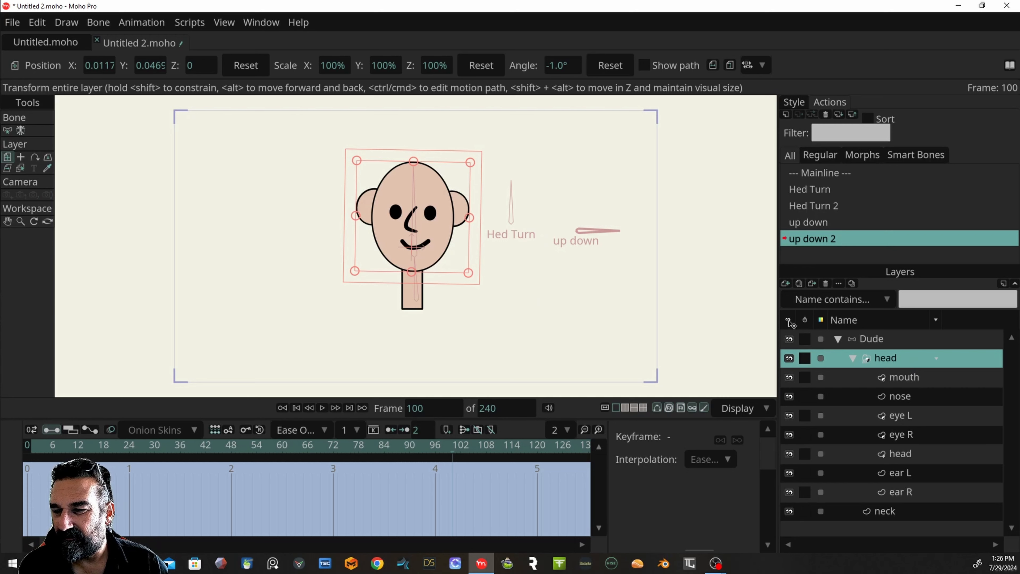
click(901, 453)
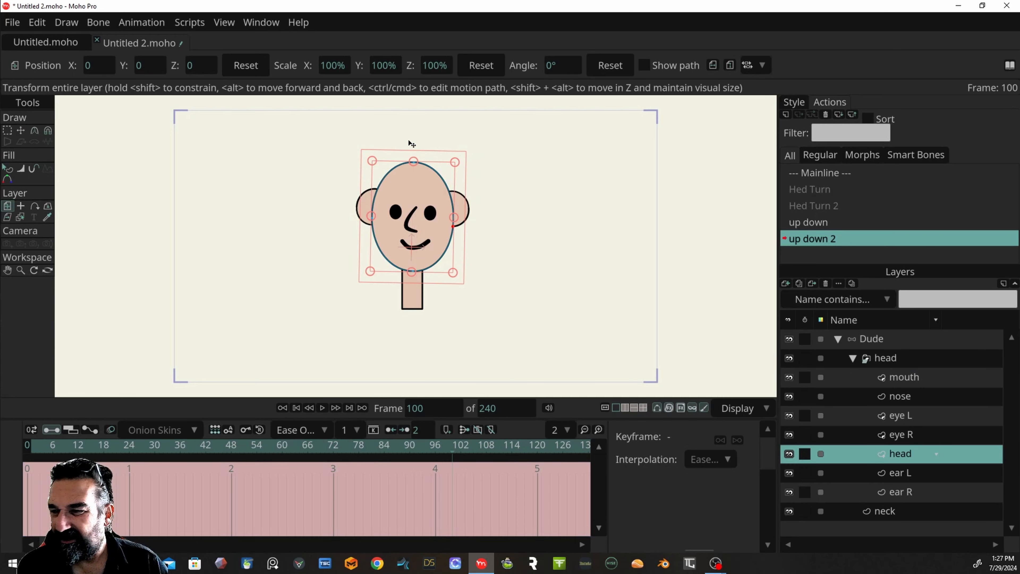
click(7, 130)
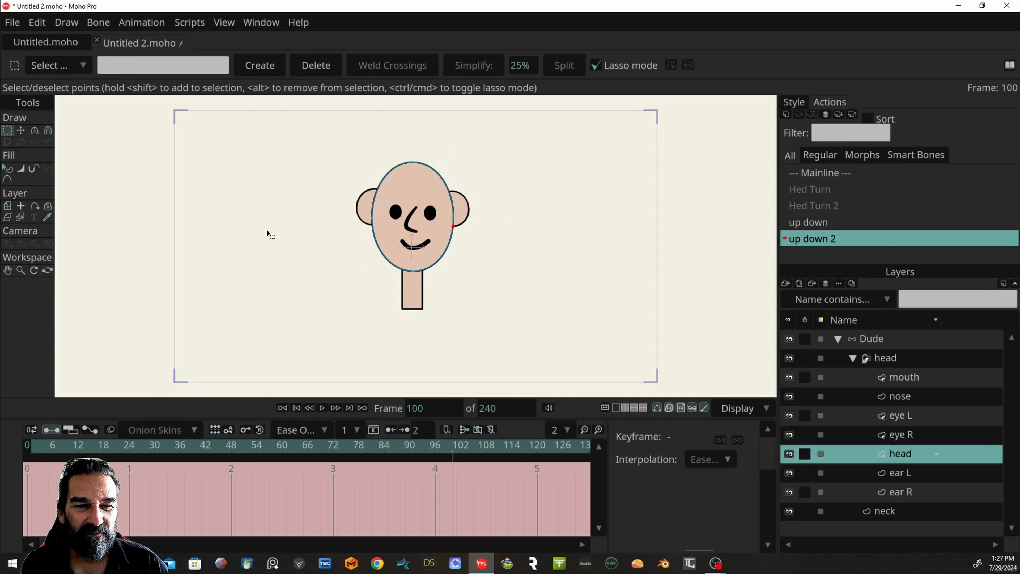
click(21, 131)
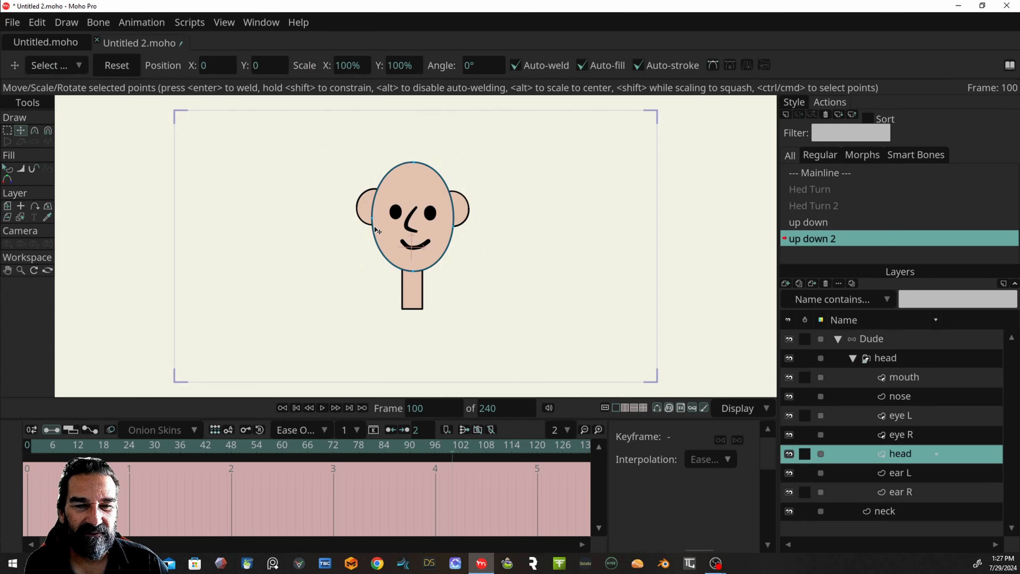
drag(420, 275, 420, 264)
drag(417, 162, 415, 168)
drag(456, 209, 461, 210)
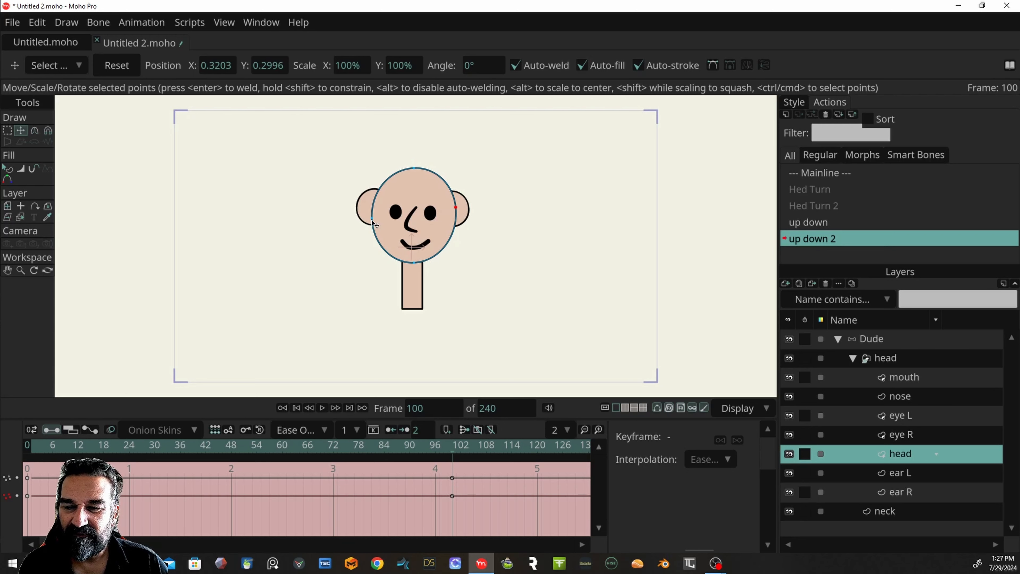
drag(375, 221, 375, 214)
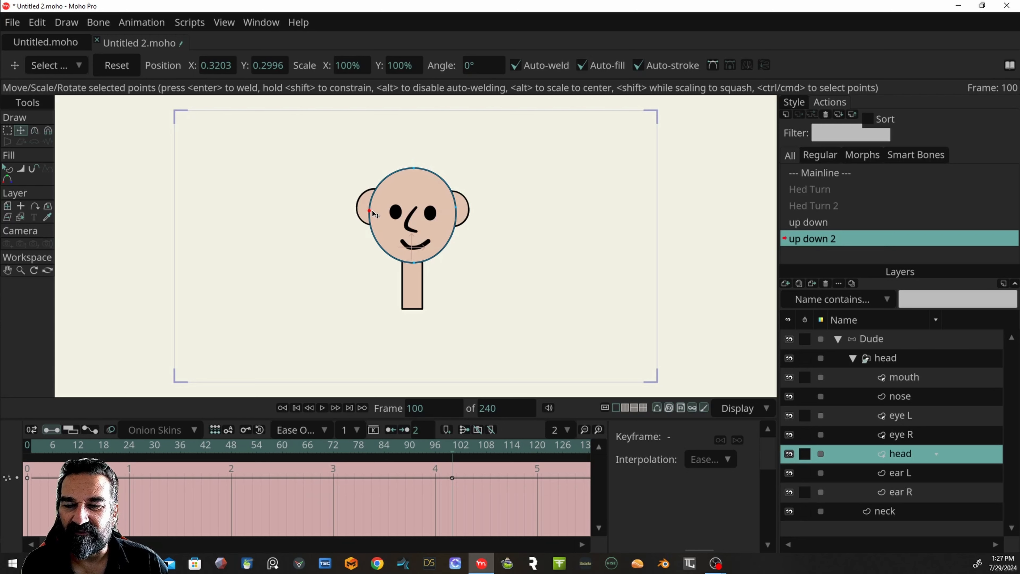
click(414, 265)
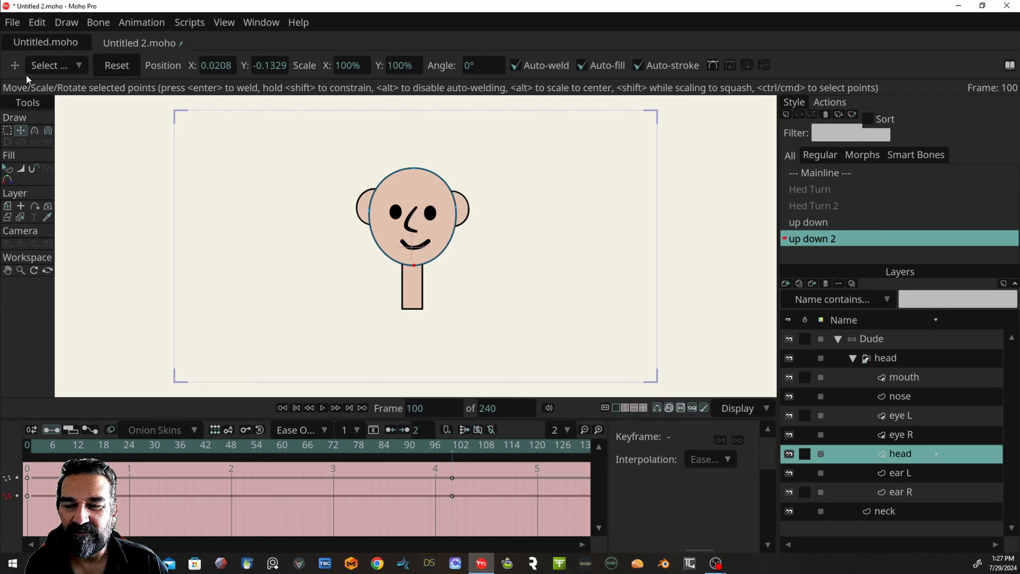
Step: Adjust the curvature handles of the head outline's two side points at frame 100 to taper the jaw inward
click(47, 130)
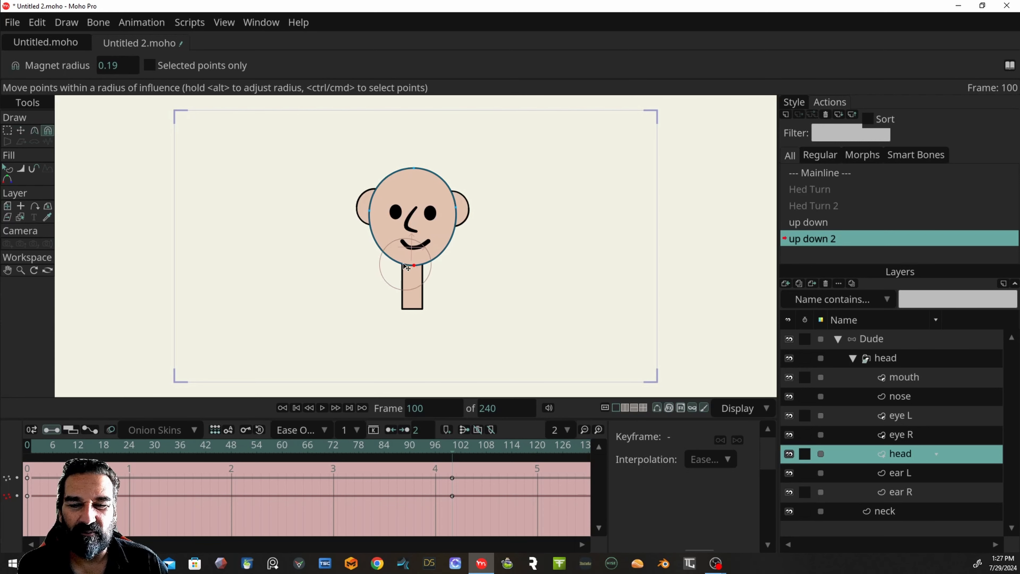
click(34, 131)
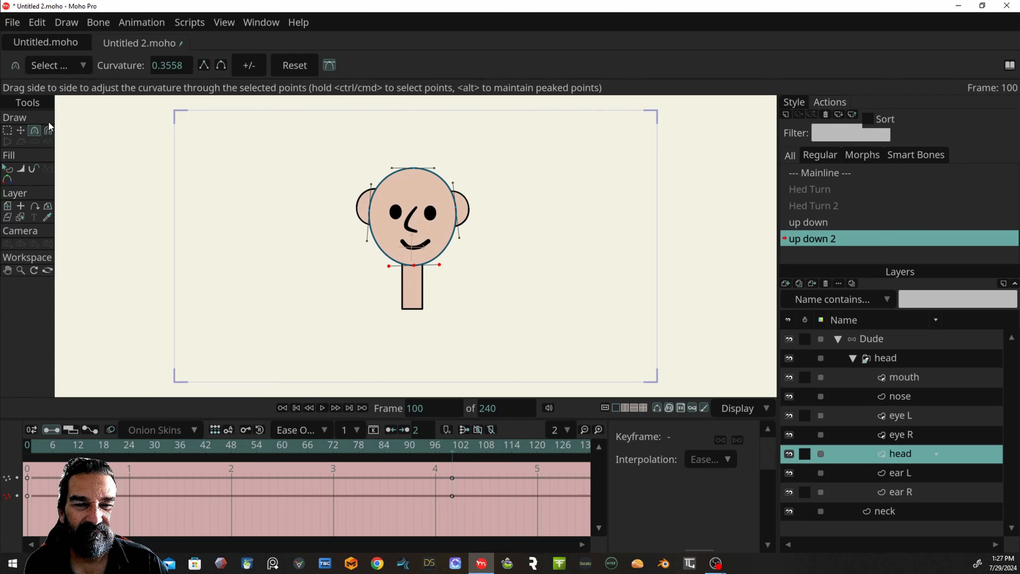
drag(460, 238, 449, 241)
drag(369, 247, 384, 250)
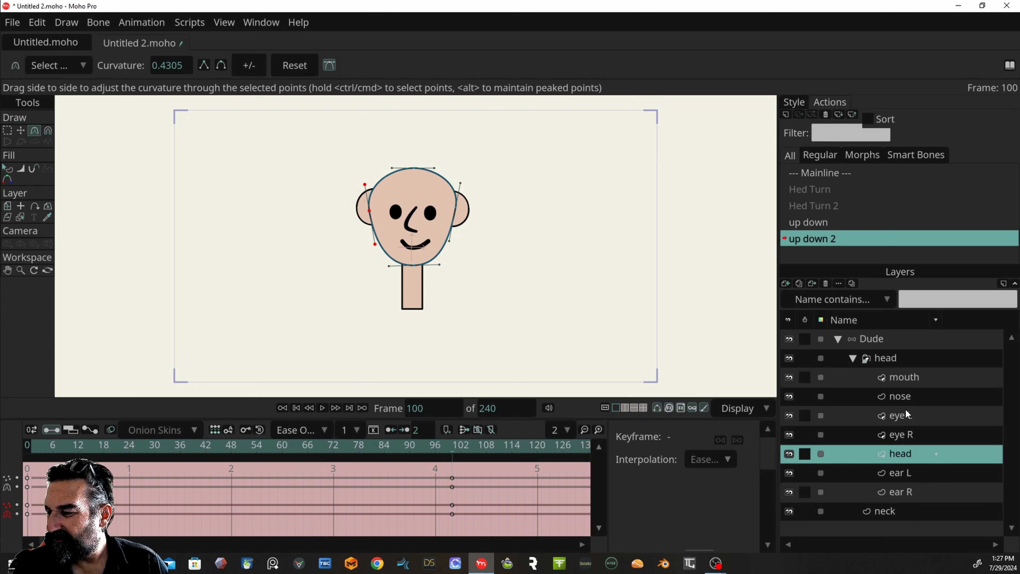
Step: Raise the eye R and eye L layers by about 0.10 at frame 100 so they line up
click(912, 434)
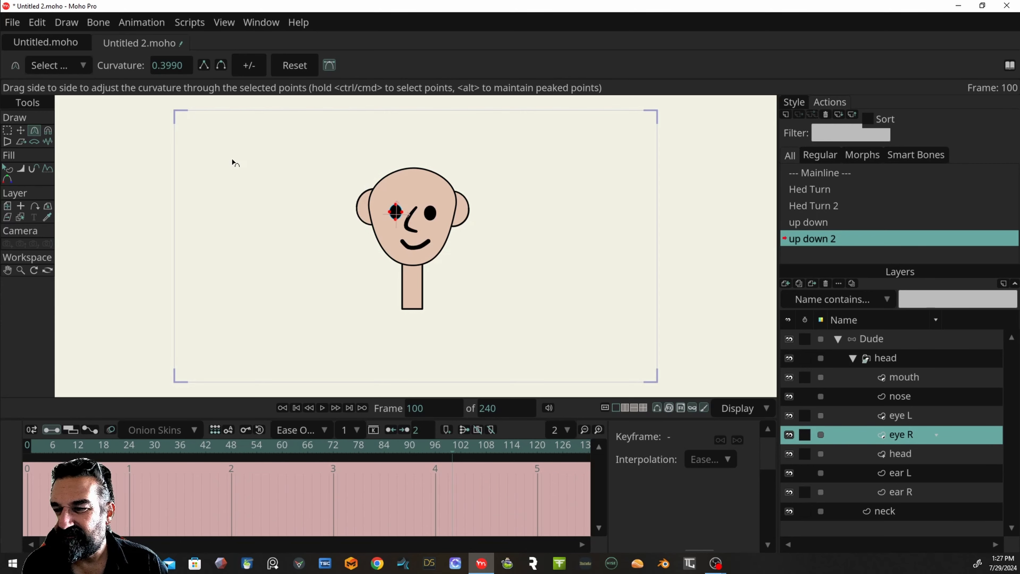
click(7, 206)
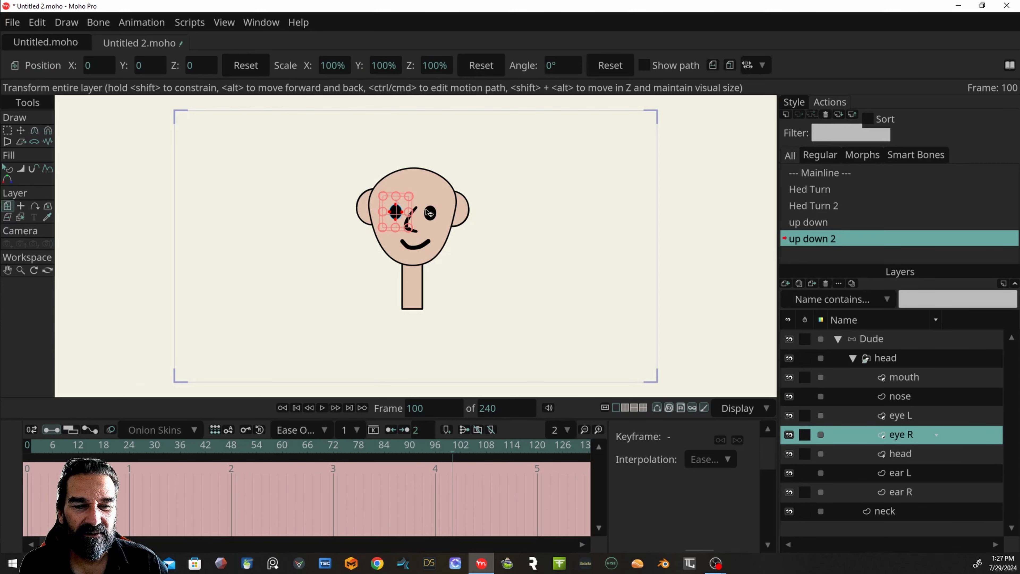
drag(407, 208, 405, 194)
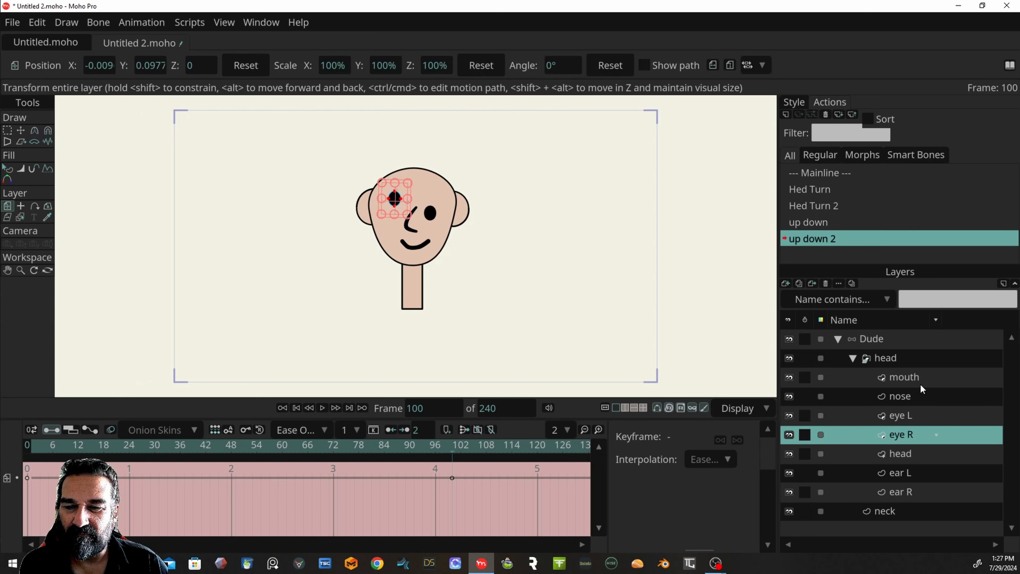
click(918, 418)
drag(445, 210, 444, 196)
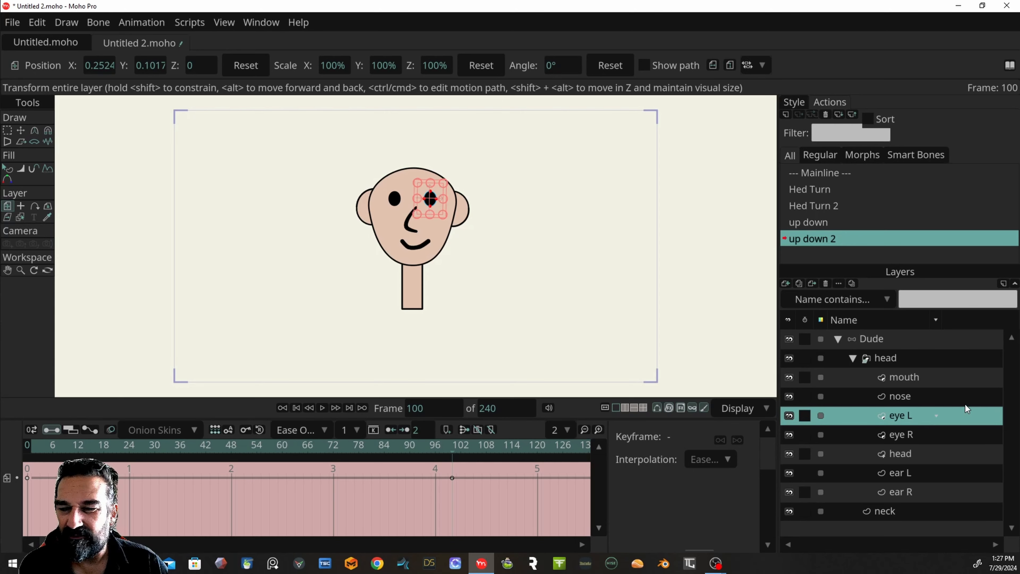
Step: Raise the nose layer to about Y 0.124 at frame 100 and scale it to about 119.6% wide and 98.5% high
click(909, 397)
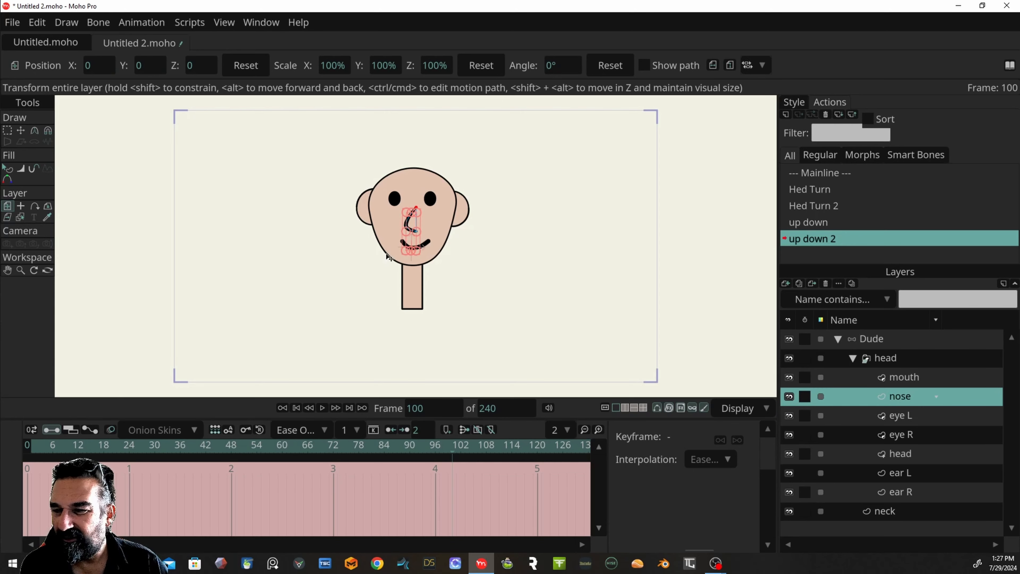
drag(410, 228, 412, 217)
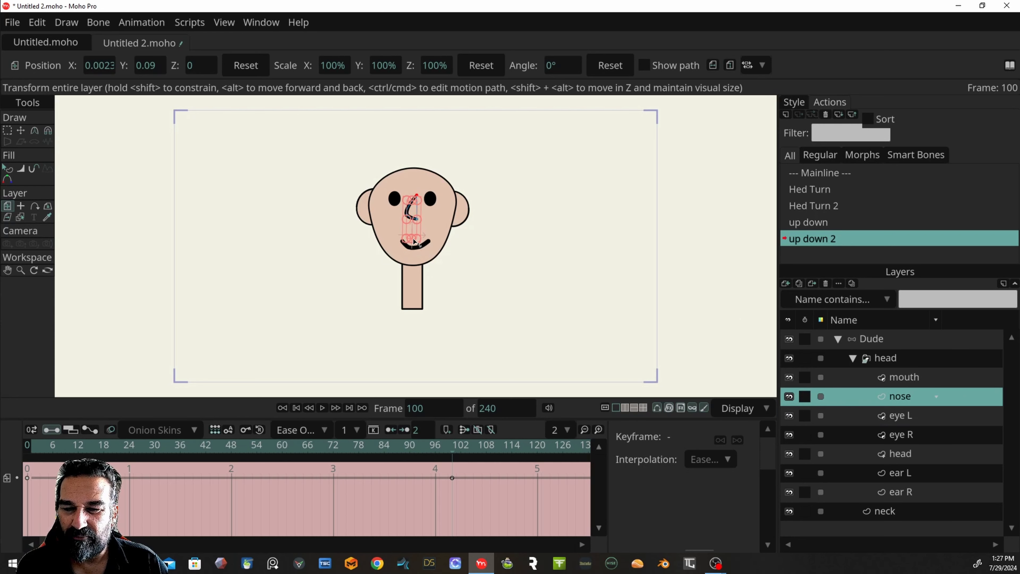
drag(412, 239, 445, 242)
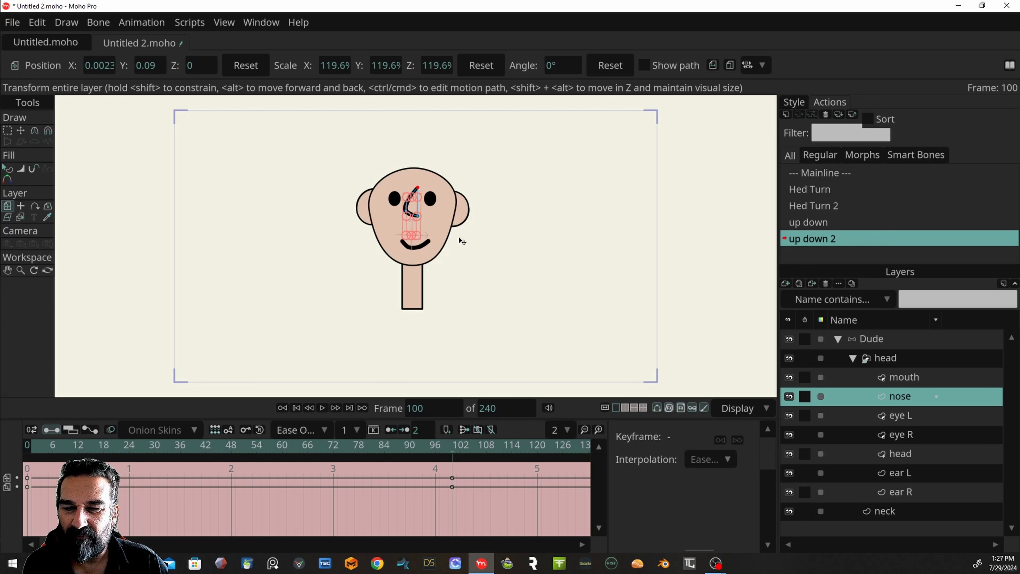
scroll(420, 230, up, 3)
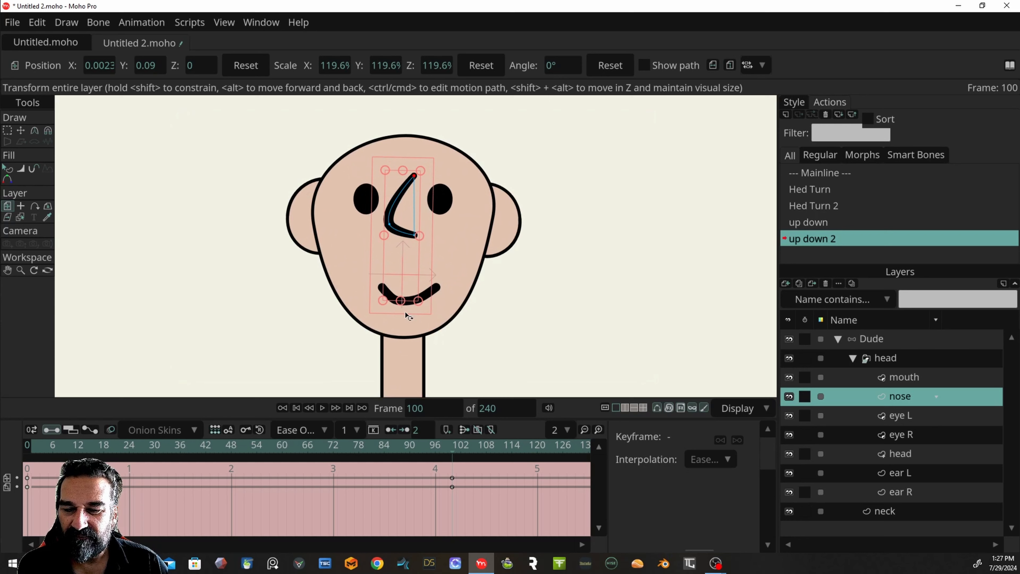
drag(404, 303, 404, 262)
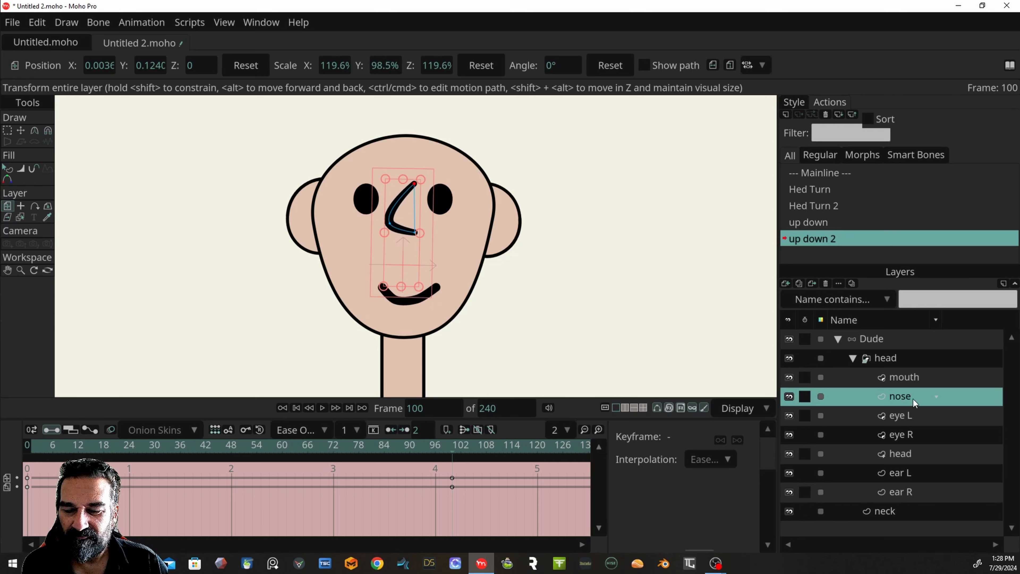
Step: Raise the mouth layer to about Y 0.109 at frame 100 and scrub the timeline to check the motion
click(905, 378)
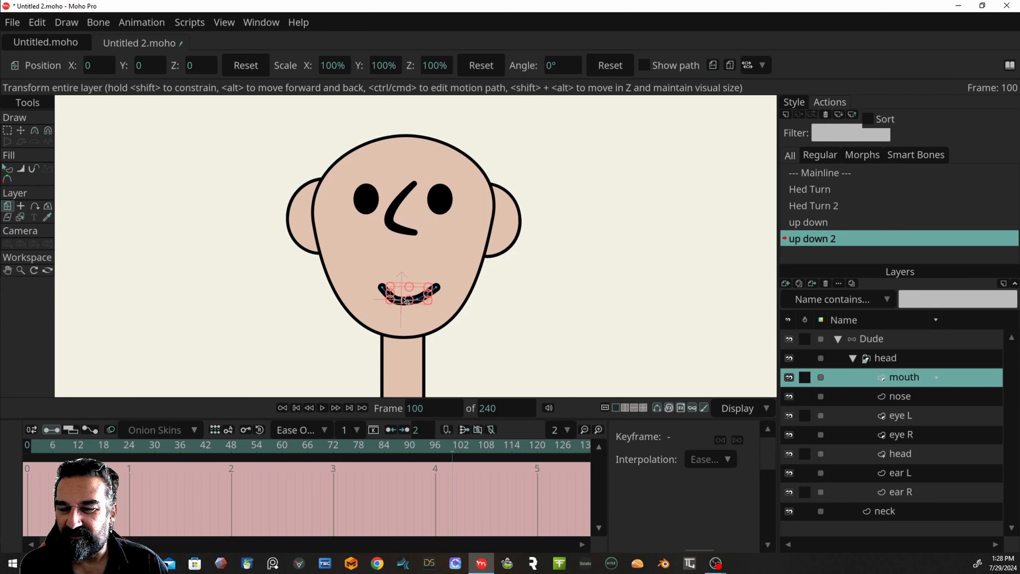
drag(422, 294, 421, 267)
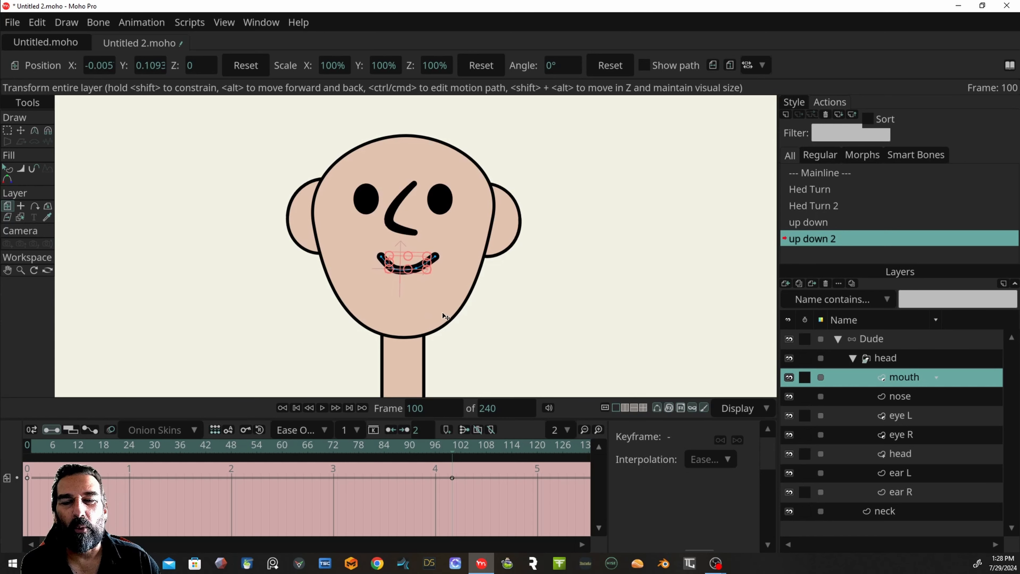
drag(427, 449, 359, 448)
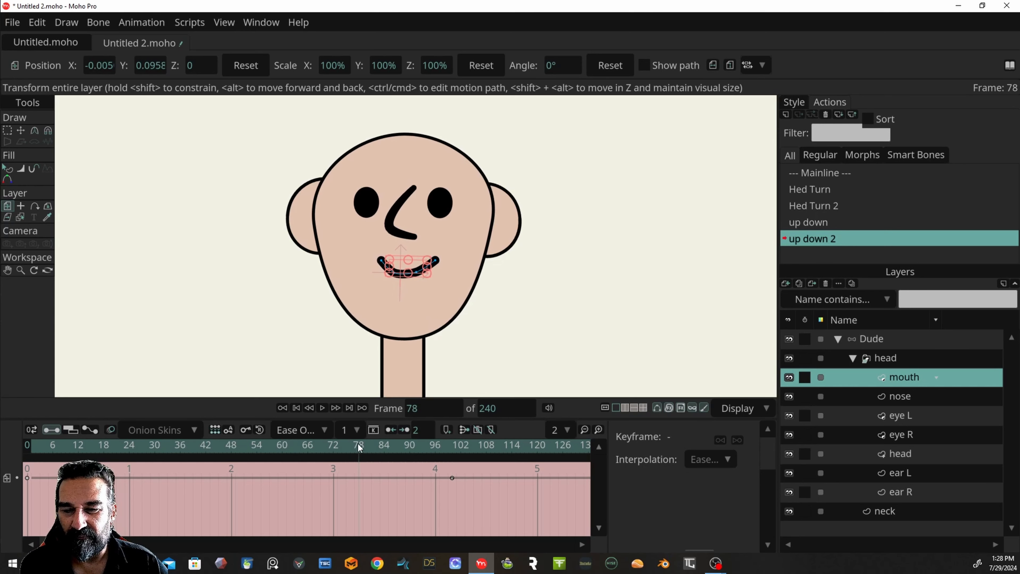
click(450, 465)
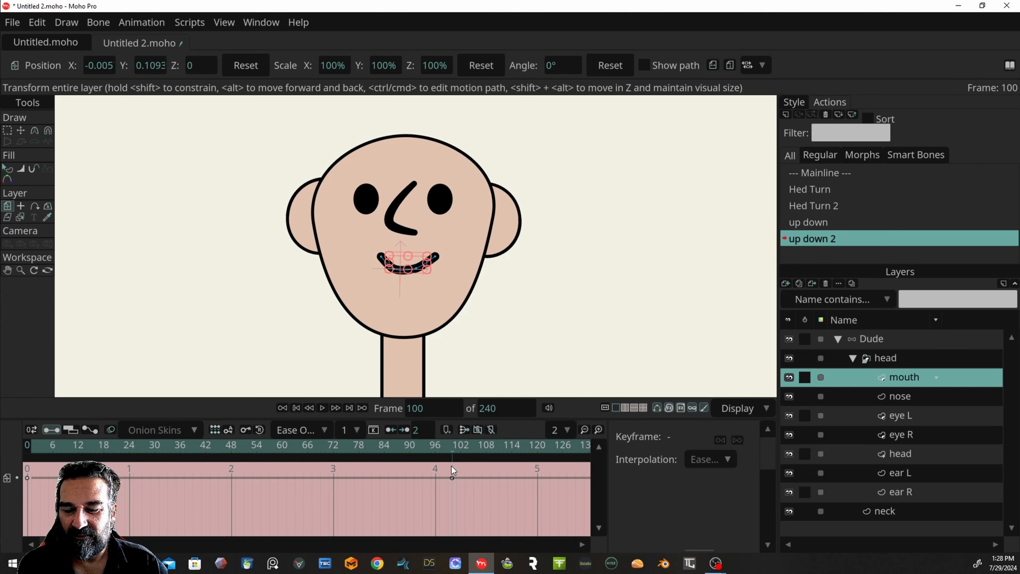
Step: Lower the ear L and ear R layers slightly inward at frame 100, rotate ear L to about -17.7°, and scrub to check
click(908, 475)
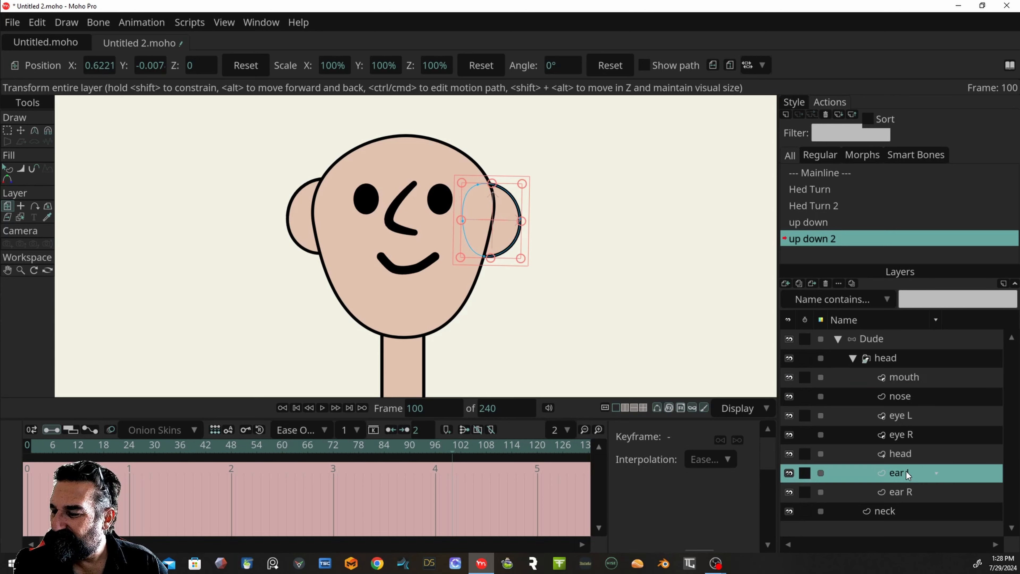
drag(506, 200, 497, 225)
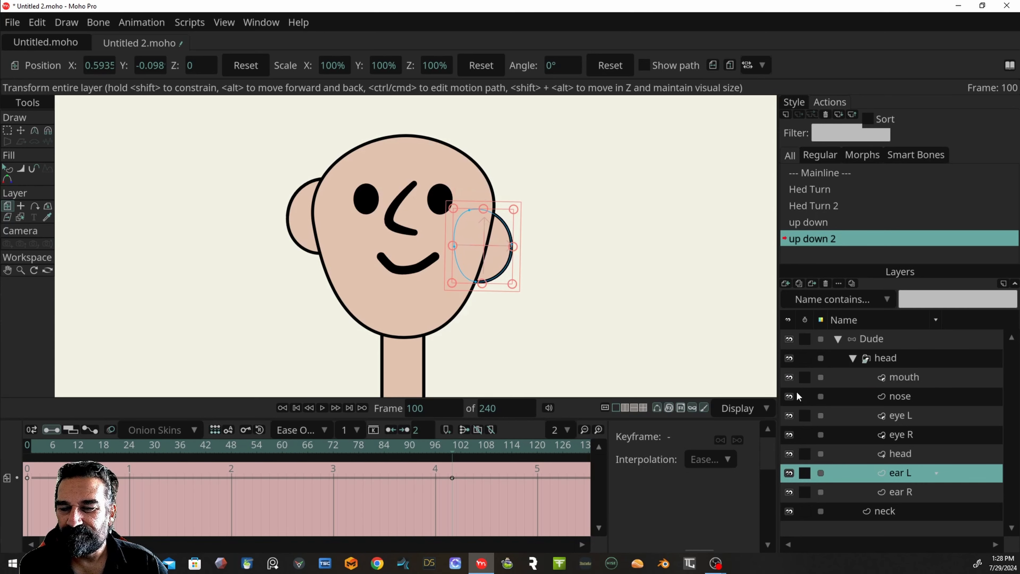
click(900, 490)
drag(310, 206, 352, 220)
click(900, 475)
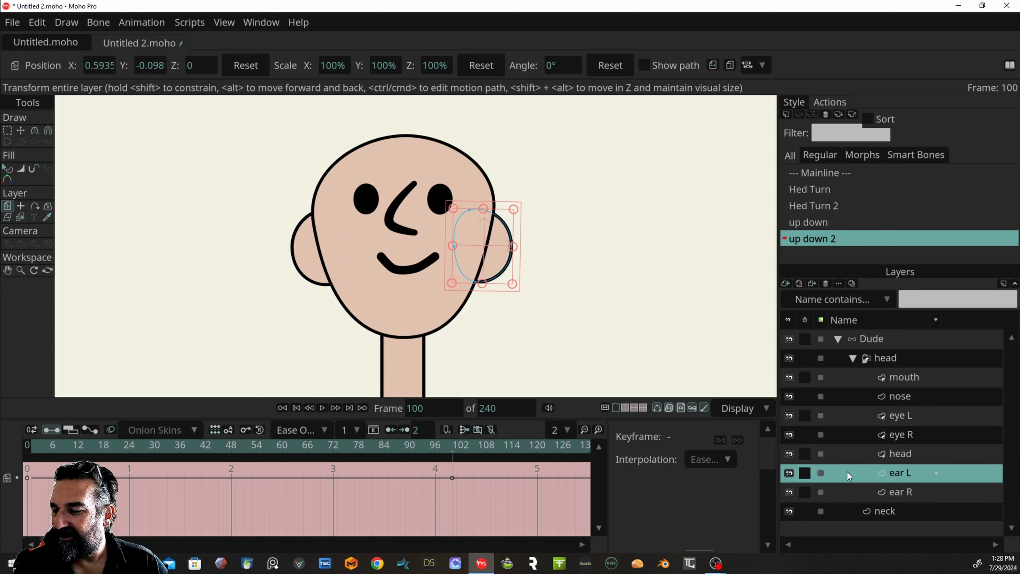
drag(521, 229, 497, 241)
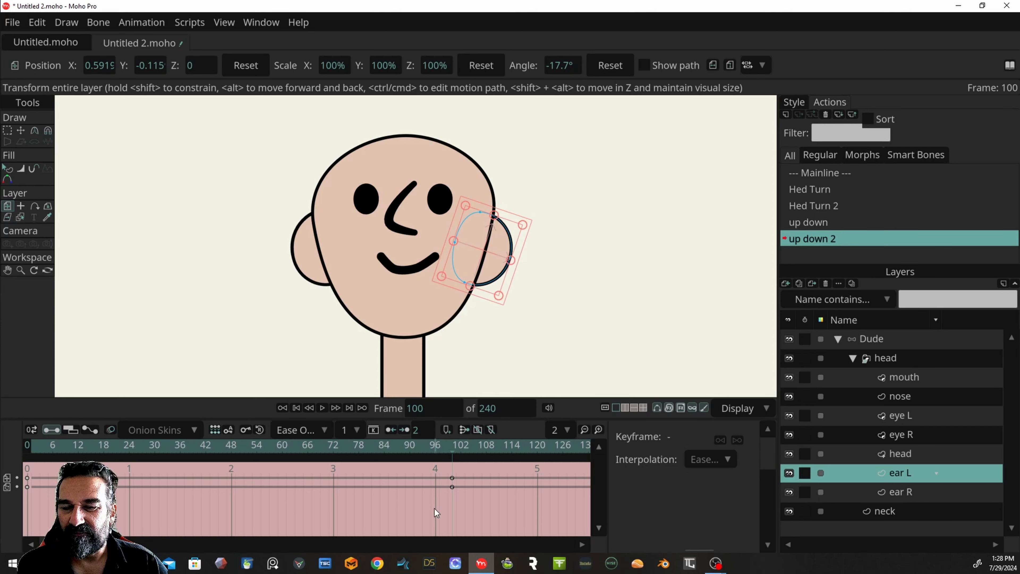
mouse_move(455, 448)
mouse_down()
mouse_move(314, 422)
mouse_move(191, 426)
mouse_move(403, 422)
mouse_move(382, 423)
mouse_move(424, 435)
mouse_move(257, 435)
mouse_move(574, 473)
mouse_move(125, 454)
mouse_move(201, 466)
mouse_move(530, 448)
mouse_move(452, 460)
mouse_up()
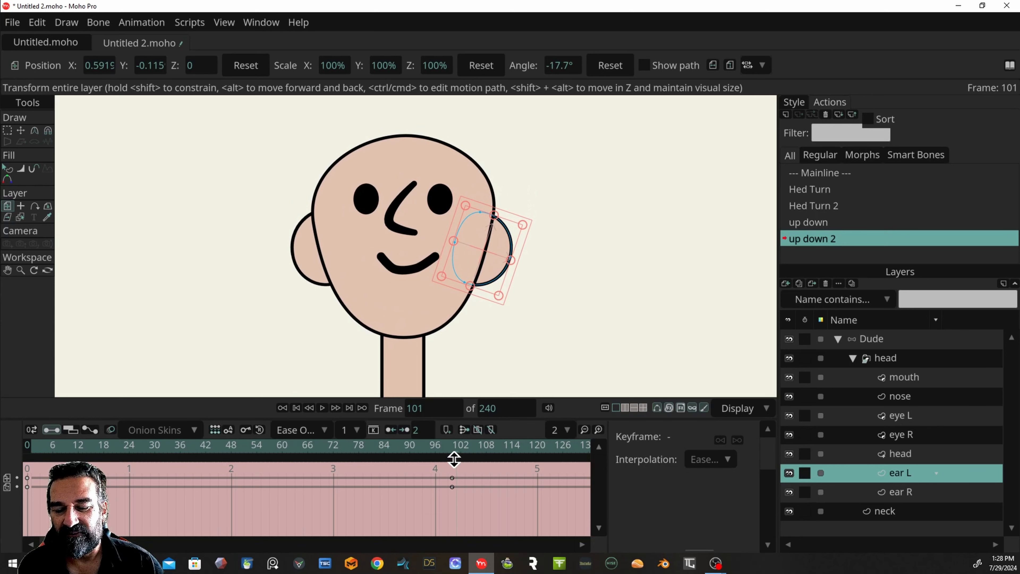
Step: Narrow the nose at frame 100 by moving its middle point right and its top and bottom points left, scrubbing to check
click(899, 396)
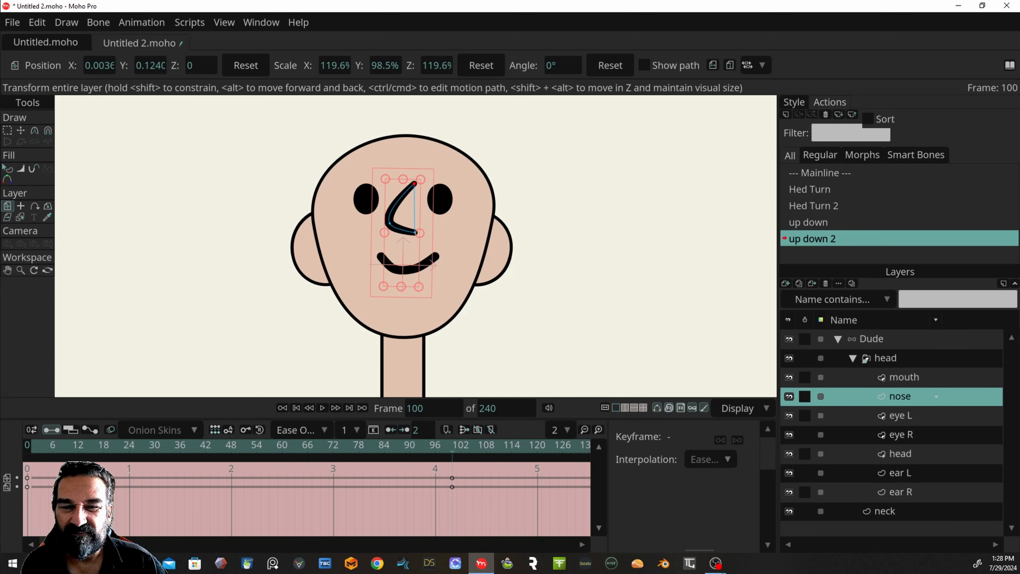
click(21, 131)
drag(388, 217, 398, 218)
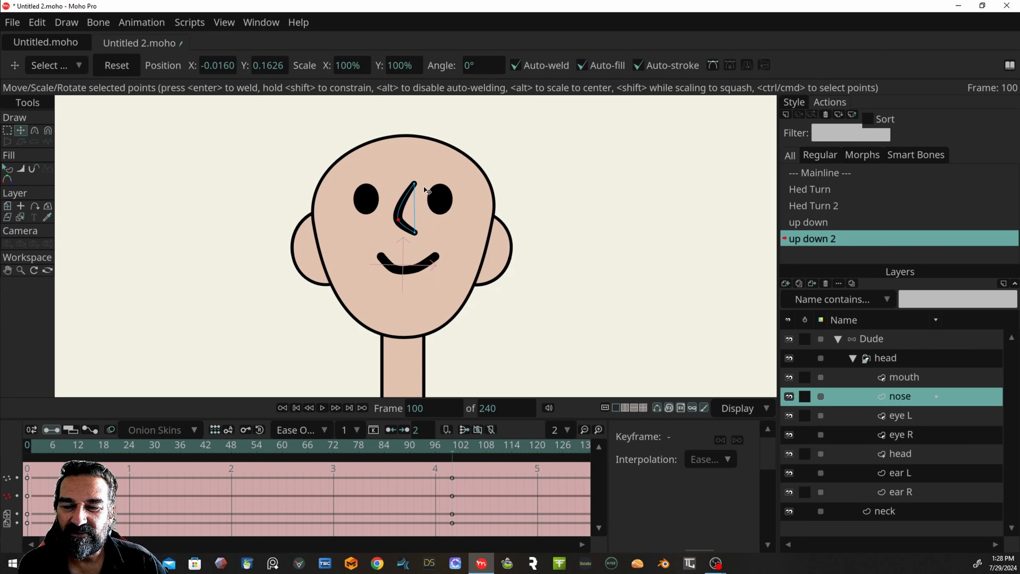
drag(417, 185, 408, 188)
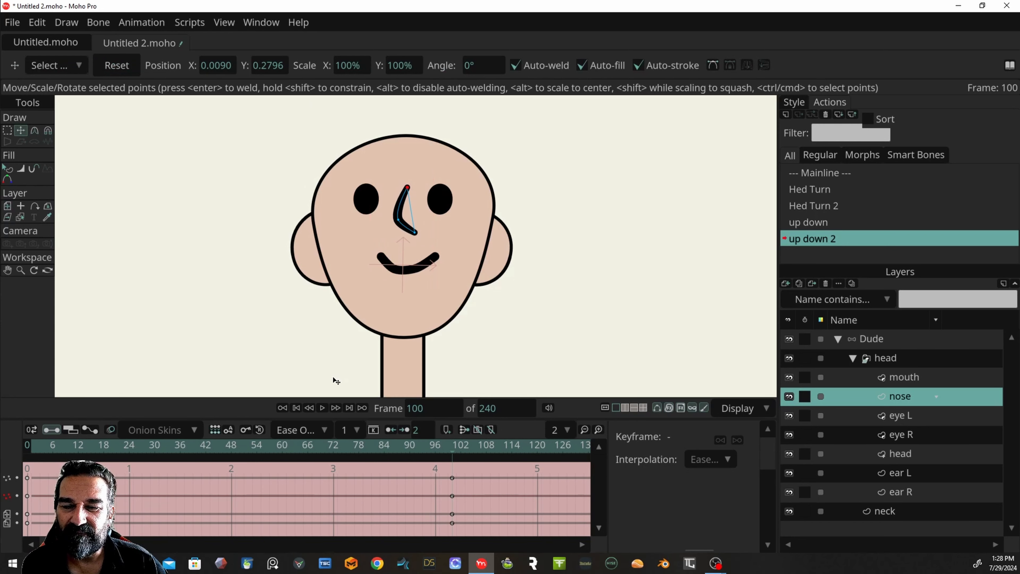
drag(457, 445, 453, 499)
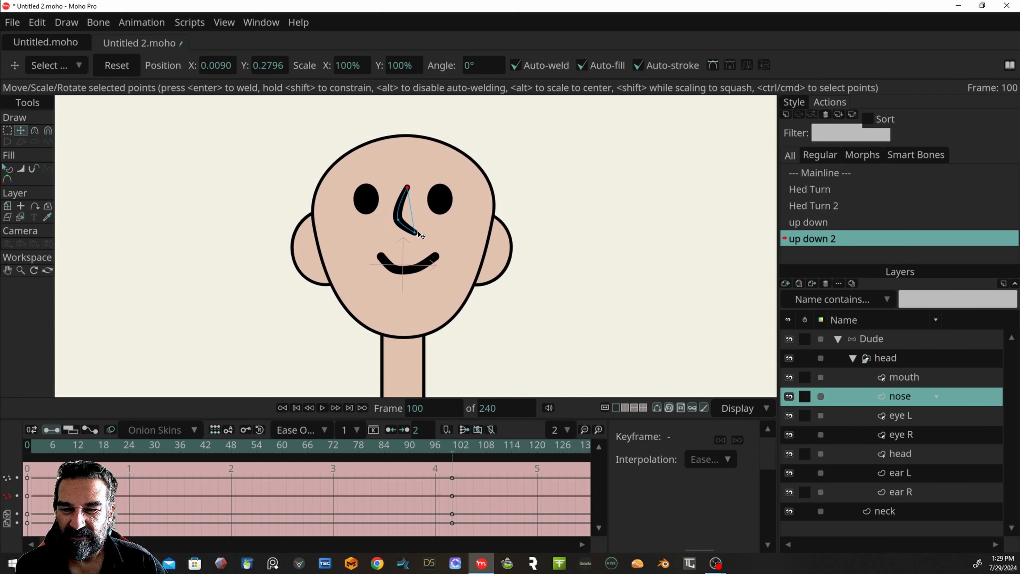
drag(418, 232, 409, 232)
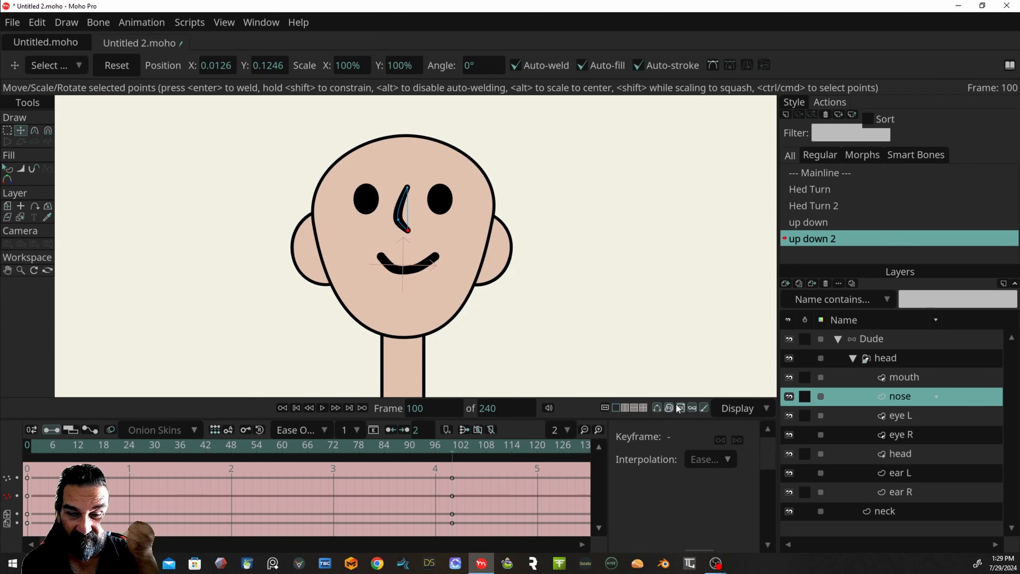
Step: Return to the Mainline action with the whole character in view
click(809, 174)
scroll(570, 252, down, 4)
scroll(571, 252, down, 1)
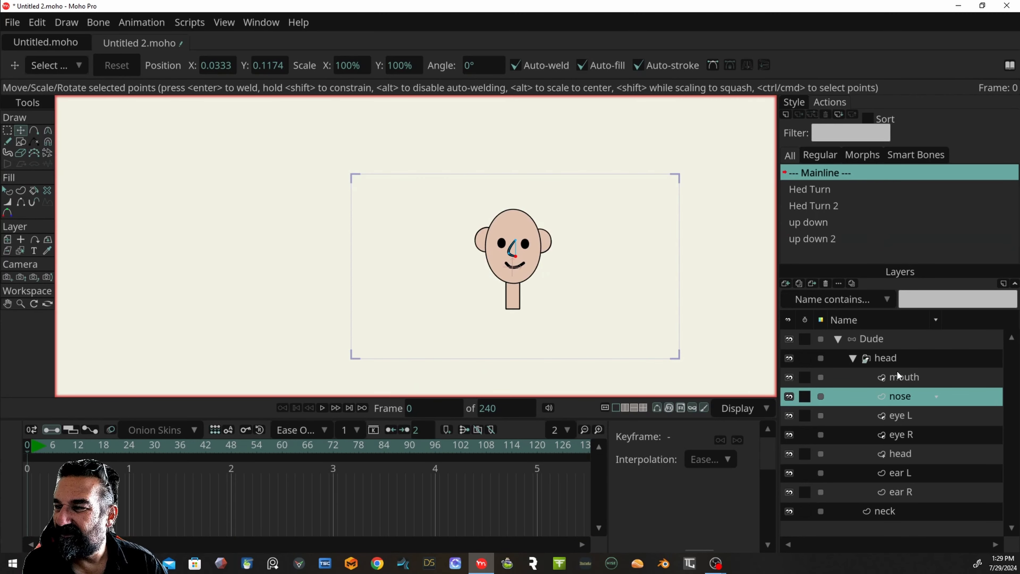
Step: Animate the Hed Turn bone on the Dude layer, swinging it far left at frame 4 and far right at frame 30
click(877, 338)
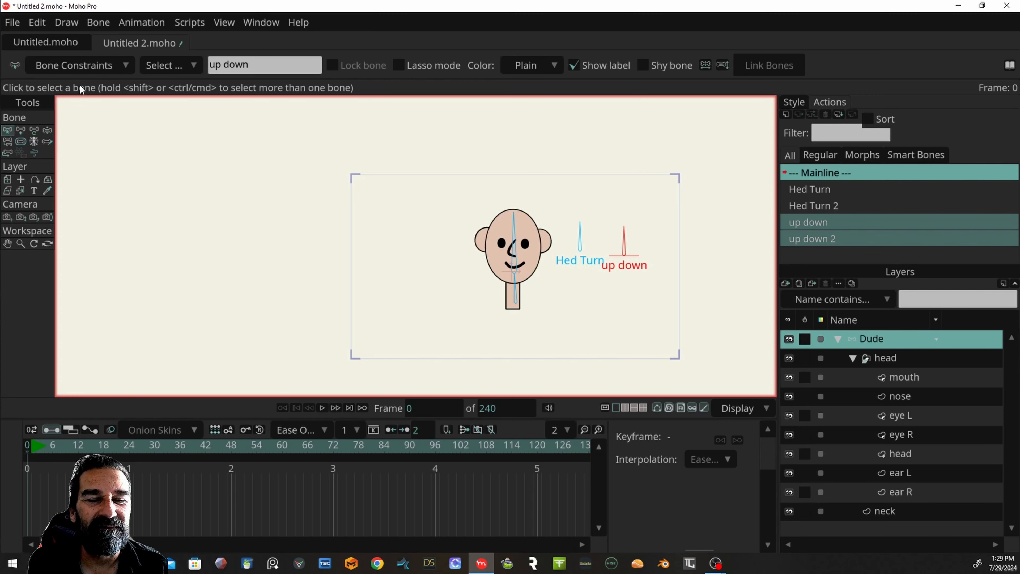
click(34, 130)
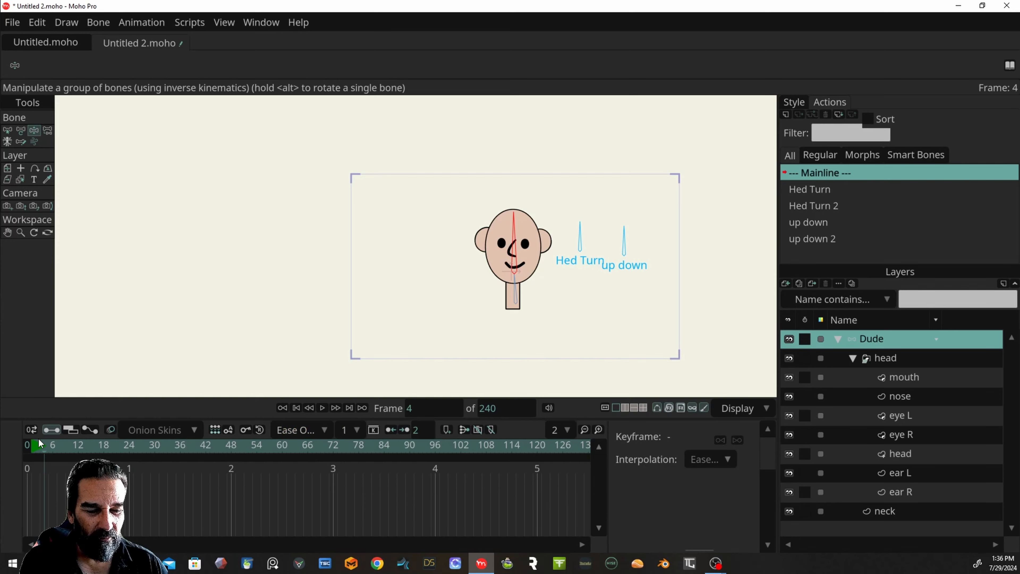
mouse_move(44, 445)
mouse_down()
mouse_move(27, 445)
mouse_move(93, 448)
mouse_move(45, 451)
mouse_up()
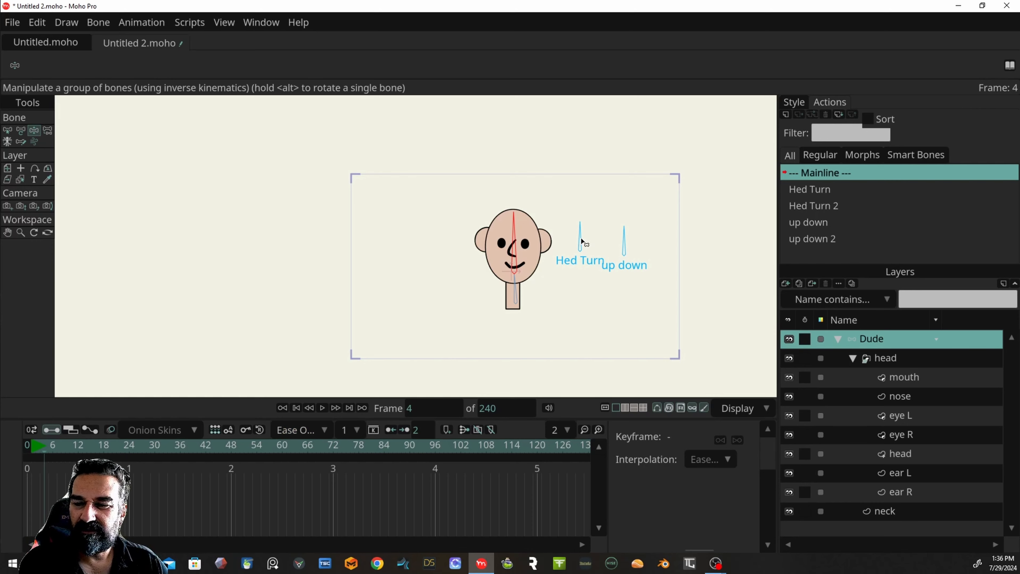
drag(581, 228, 574, 244)
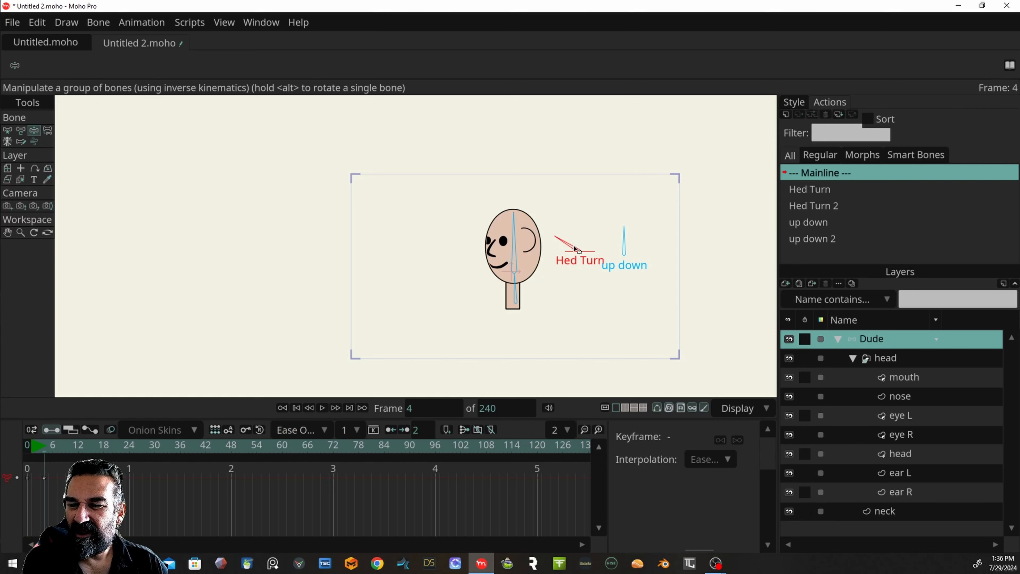
click(155, 447)
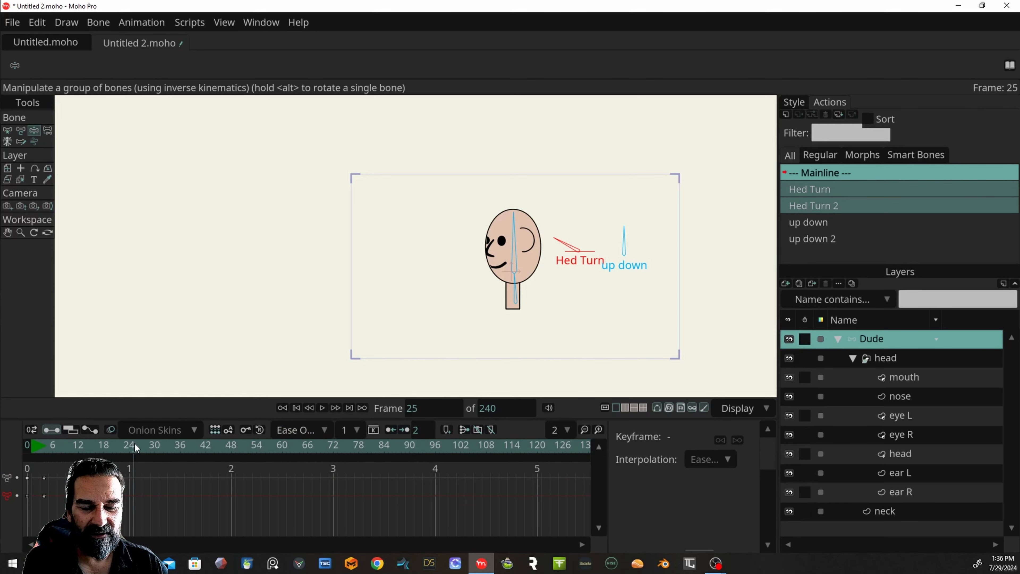
drag(563, 241, 610, 235)
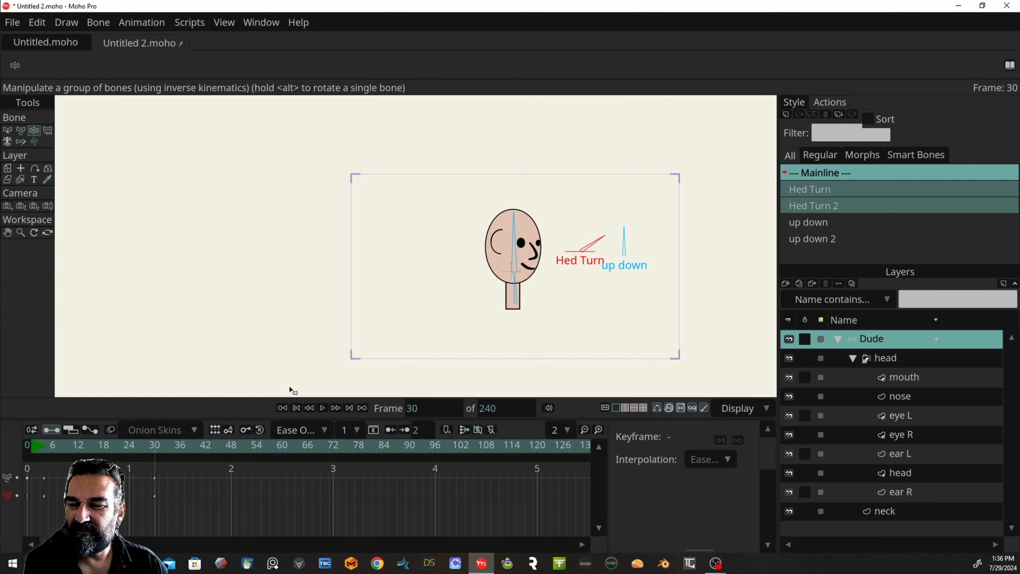
drag(597, 244, 600, 248)
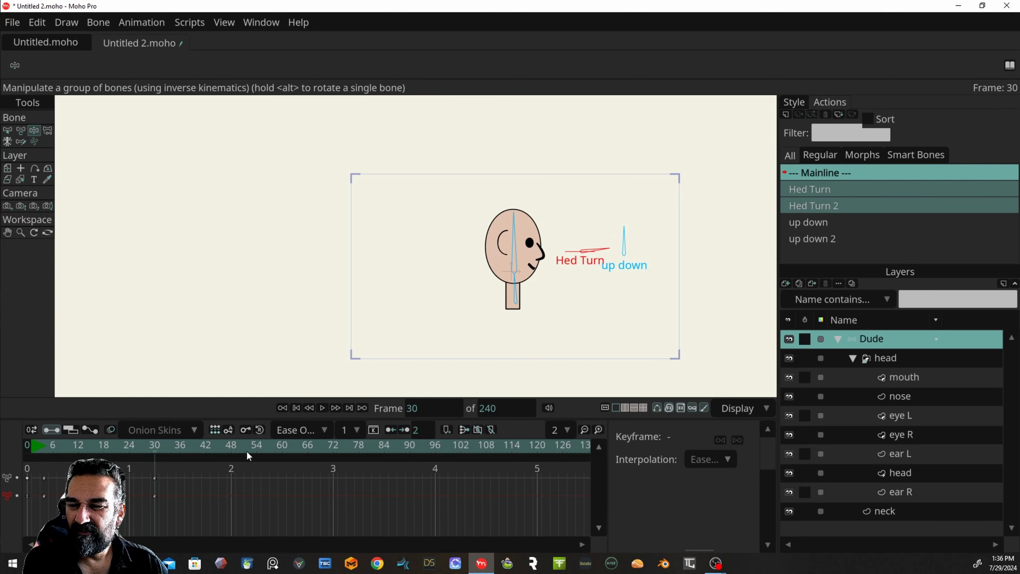
Step: At frame 41, swing the up down bone right to tilt the head up and ease the Hed Turn bone back slightly
click(205, 446)
click(625, 241)
drag(622, 238, 688, 229)
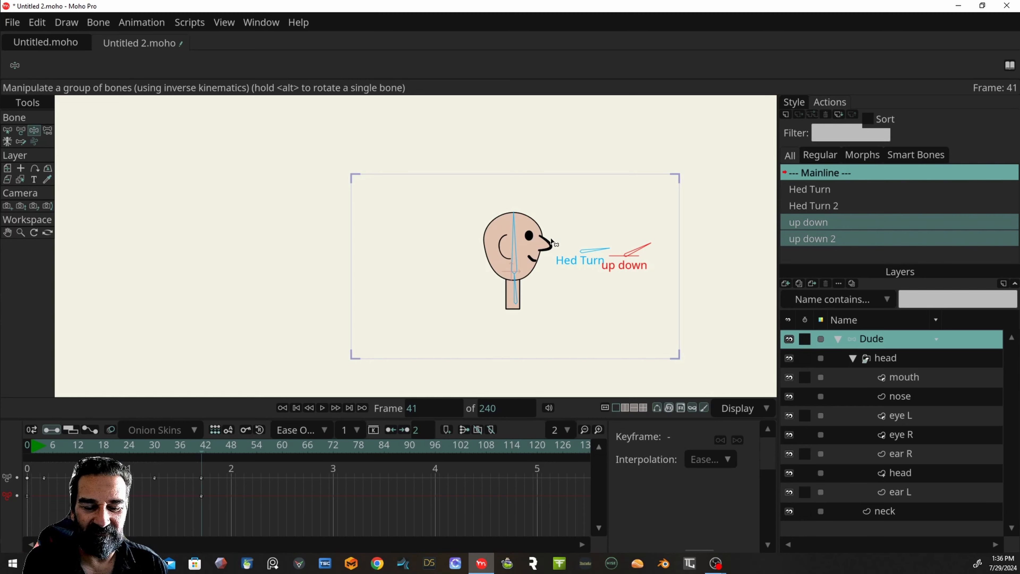
drag(605, 247, 596, 237)
Step: At frame 49, bring the Hed Turn bone nearly upright and lower the up down bone to horizontal on its right side
drag(200, 450, 234, 443)
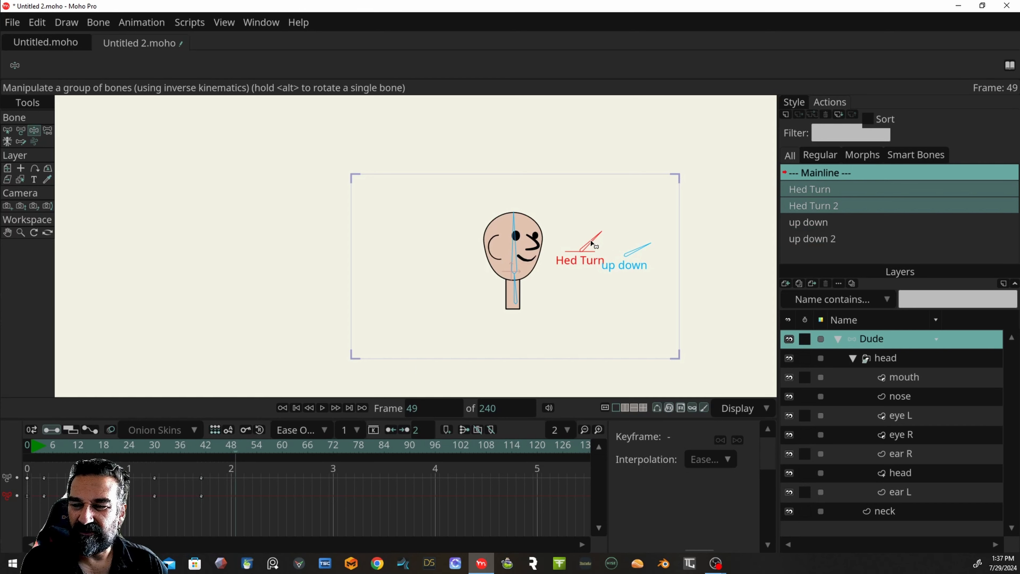
drag(592, 244, 584, 237)
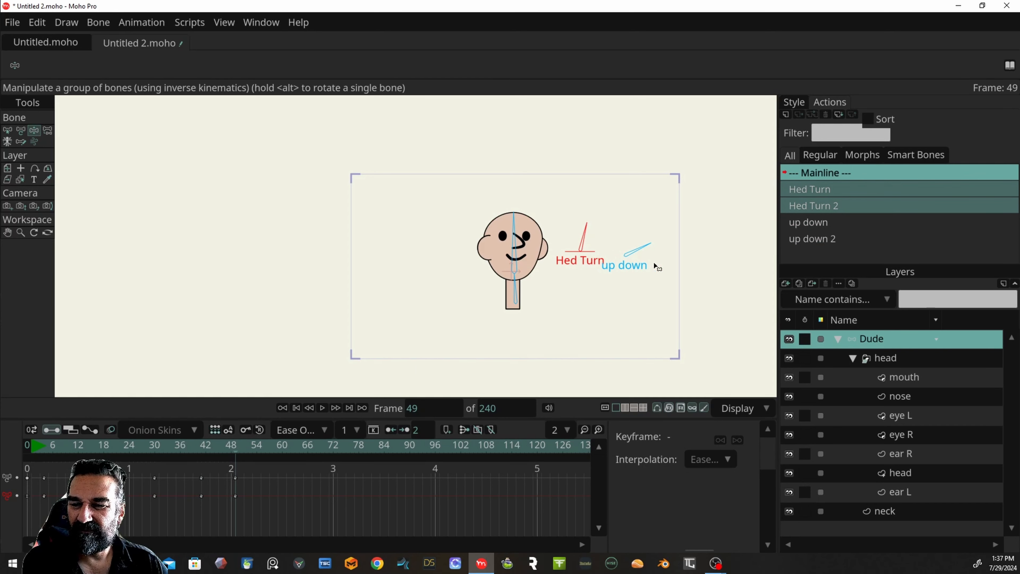
drag(645, 253, 672, 267)
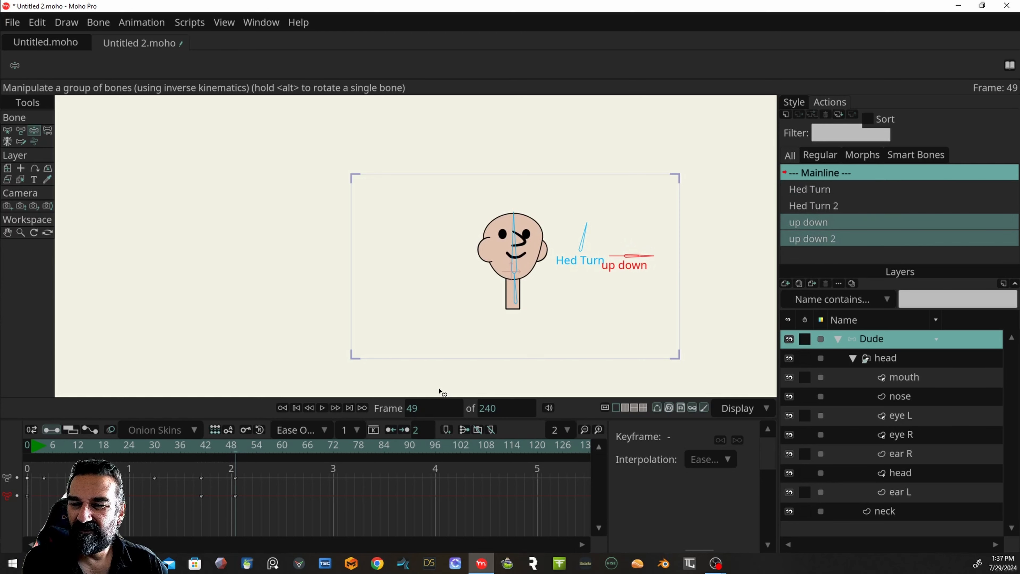
Step: At frame 55, swing the Hed Turn bone left and raise the up down bone partway from horizontal
drag(233, 448, 261, 442)
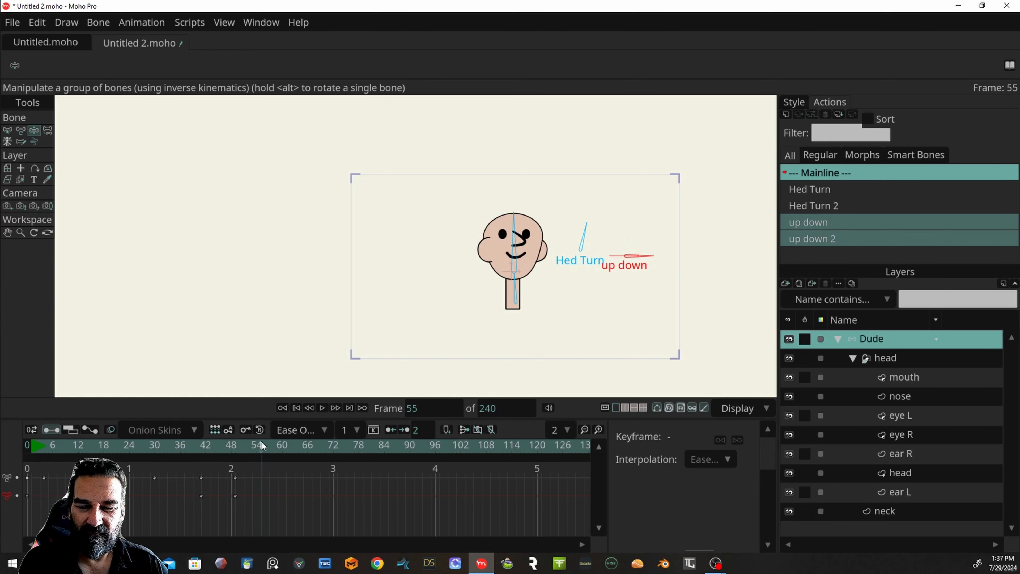
drag(643, 255, 632, 235)
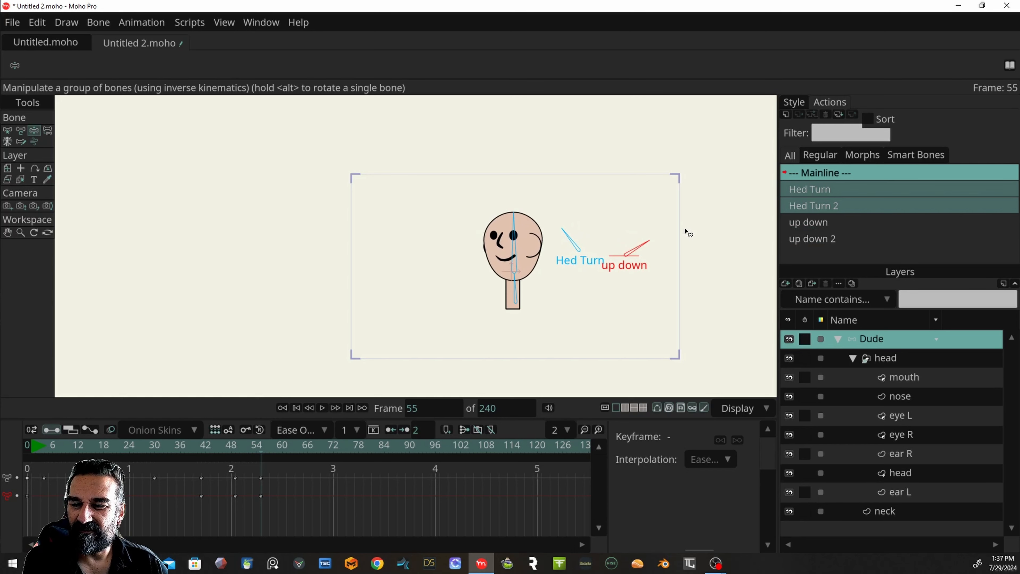
drag(681, 229, 678, 223)
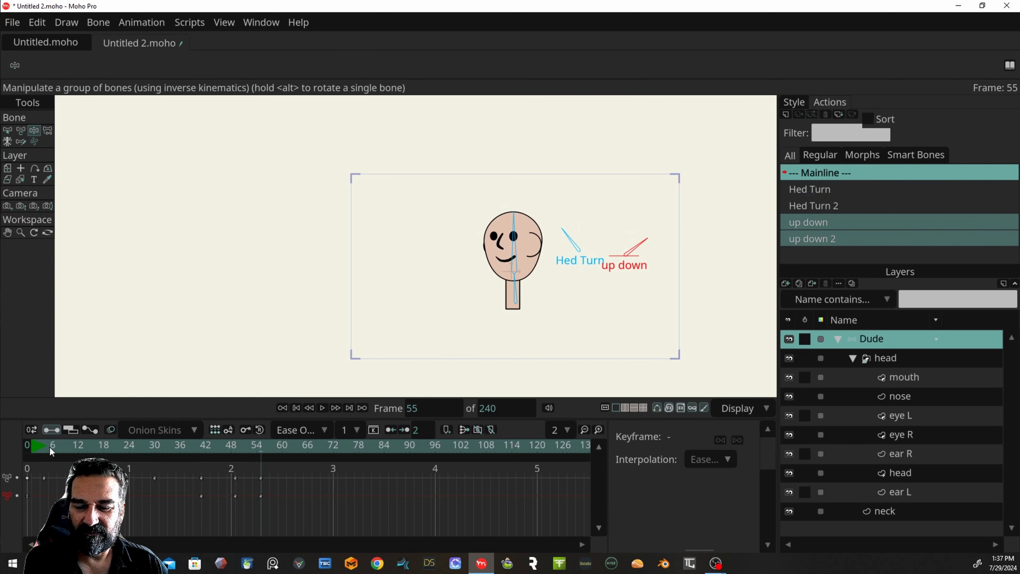
Step: Play the head animation from frame 2 to check the turn and tilt poses
click(36, 448)
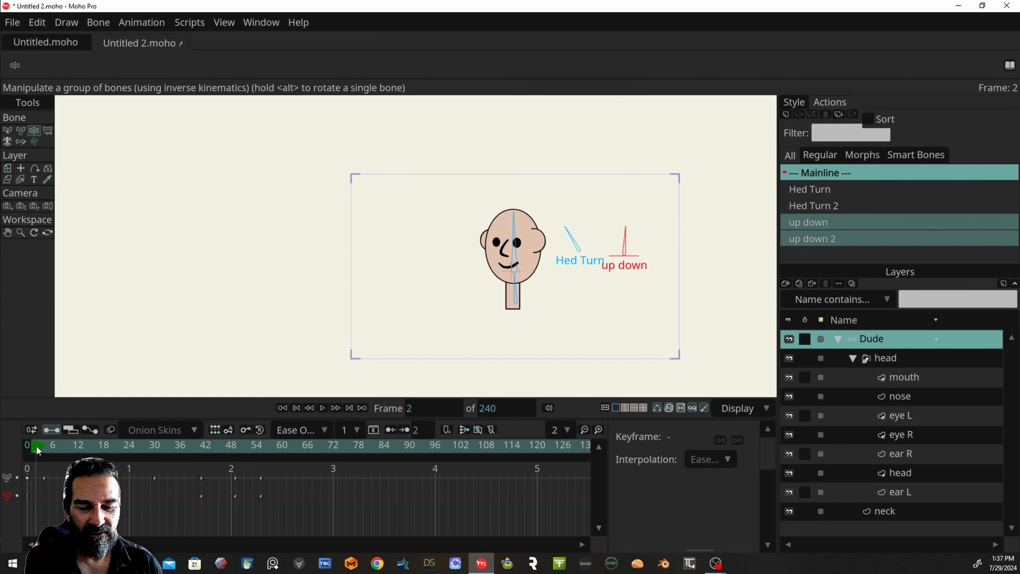
click(322, 408)
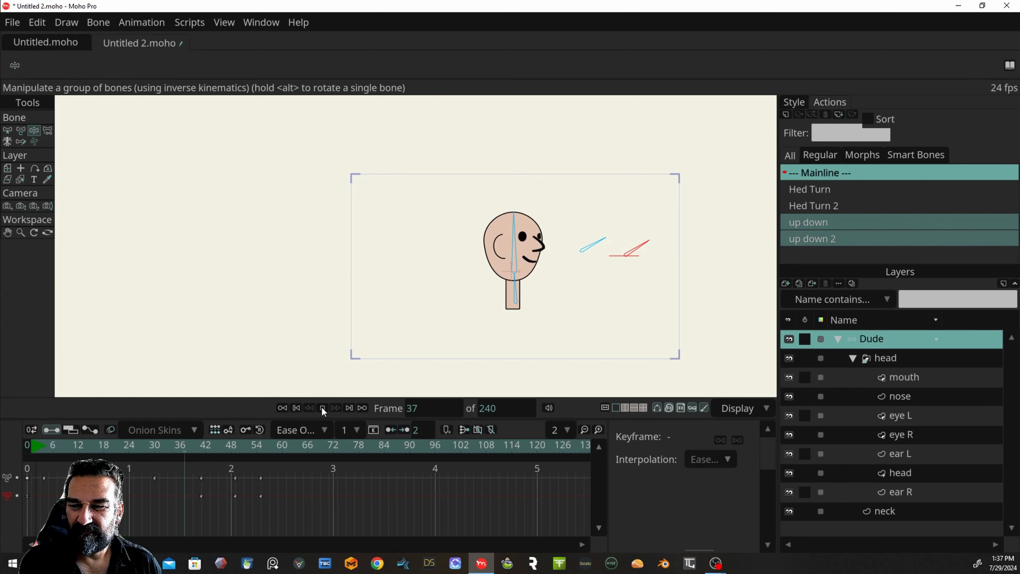
click(322, 408)
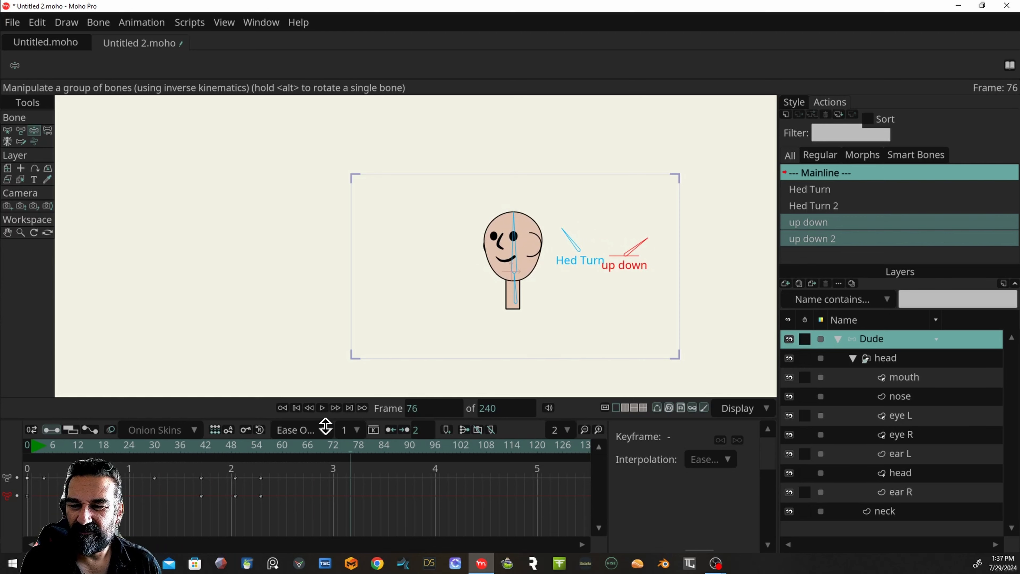
Step: Swing the up down bone left at frame 55 to lower the head, and return both dial bones nearly upright at frame 66
drag(192, 447, 261, 456)
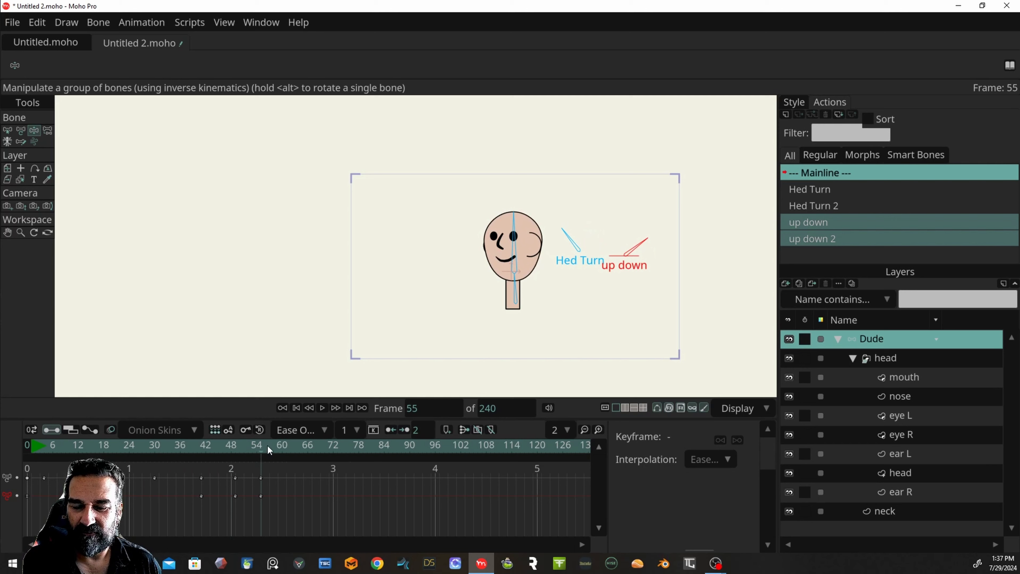
drag(644, 245, 585, 240)
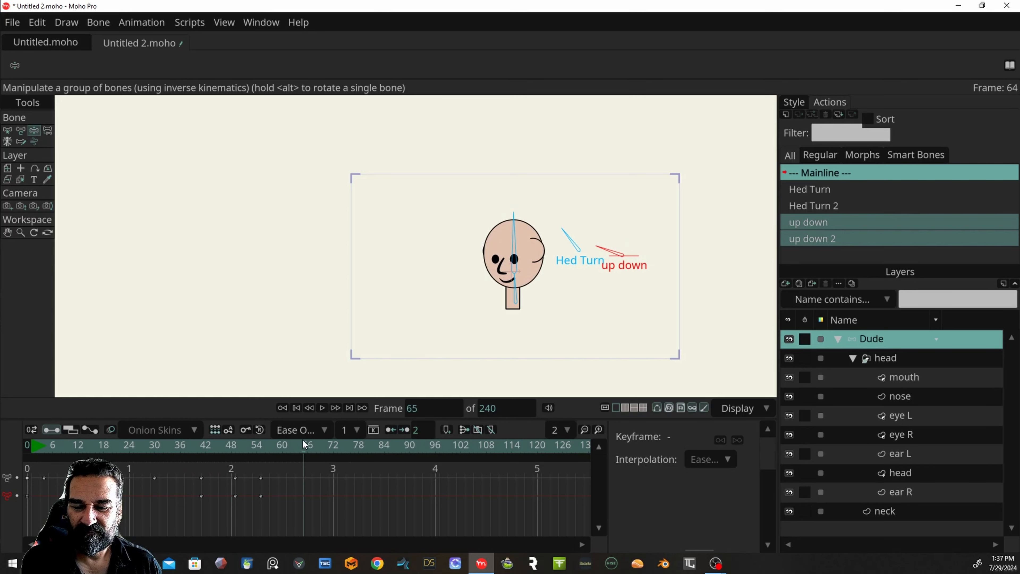
drag(612, 248, 585, 226)
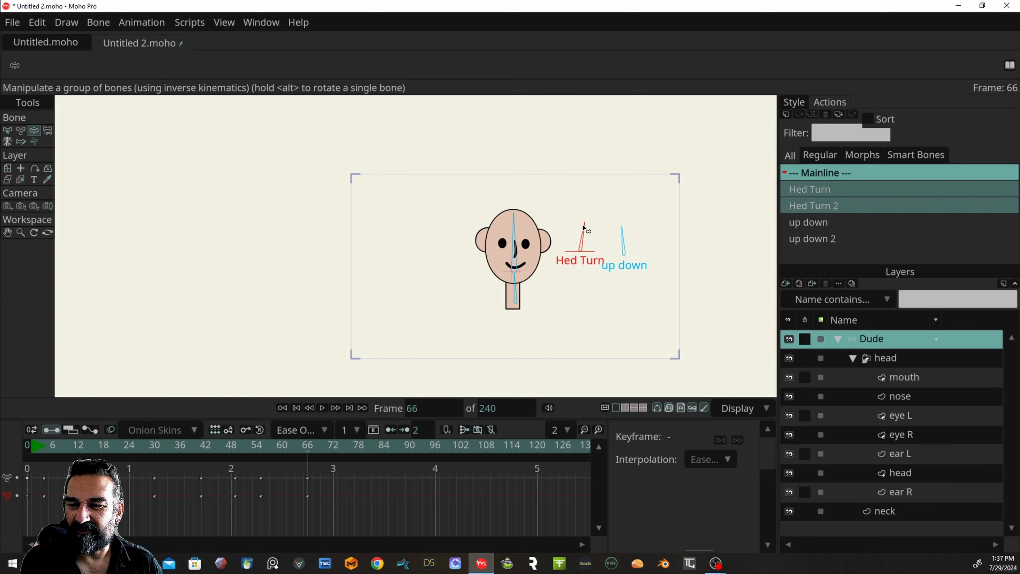
Step: Play the animation from frame 6 to review the head's down pose and return to front view
click(53, 447)
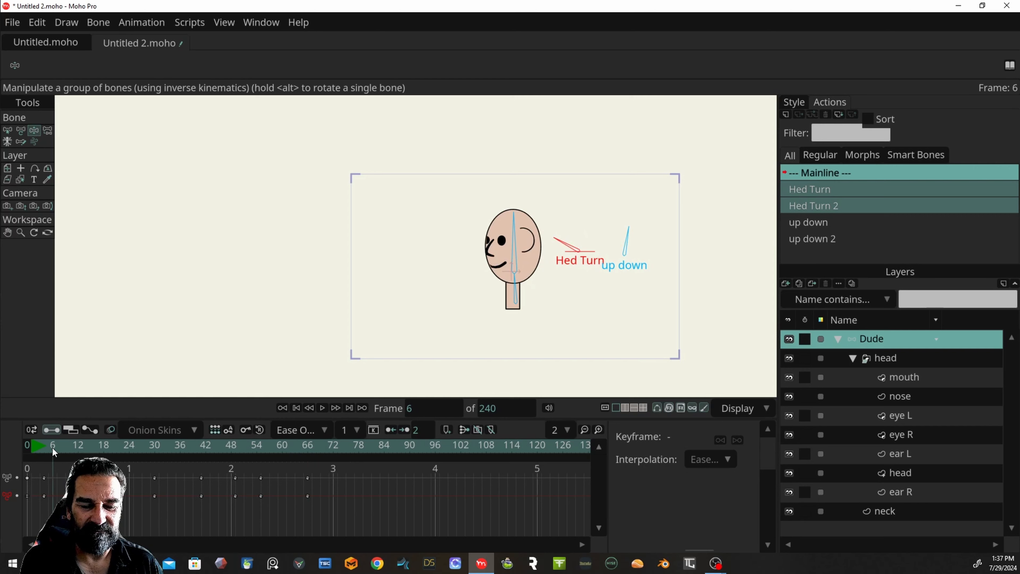
key(space)
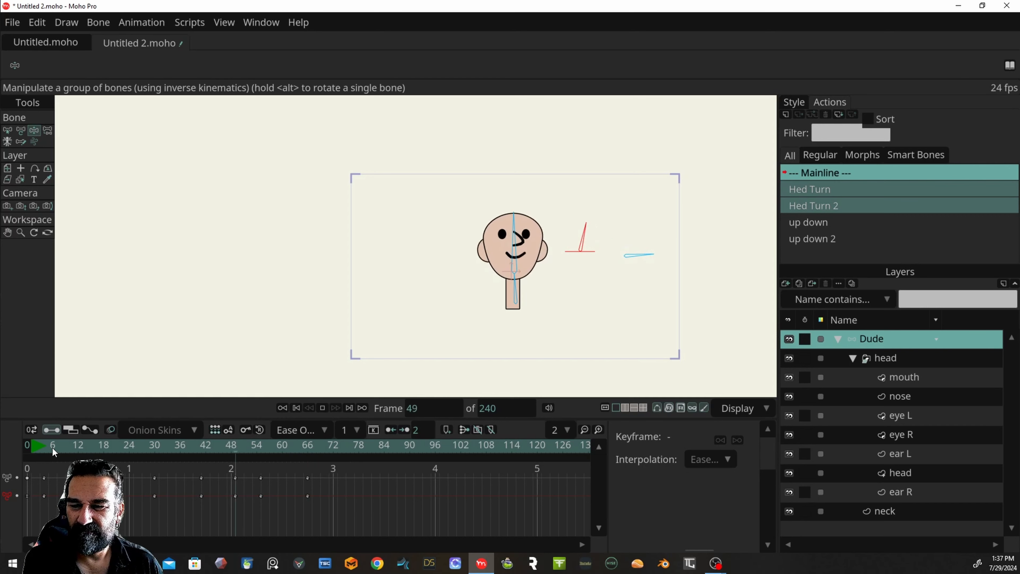
key(space)
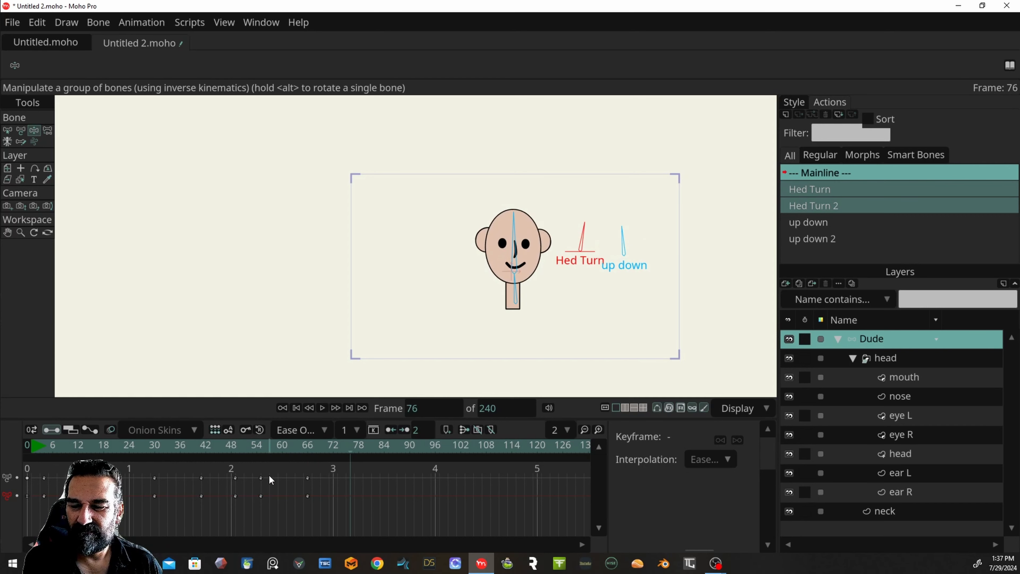
Step: Retime the bone keyframes at frames 30, 49, 55 and 66 to about 21, 53, 74 and 99, and play back the result
drag(255, 465, 340, 516)
drag(309, 479, 396, 476)
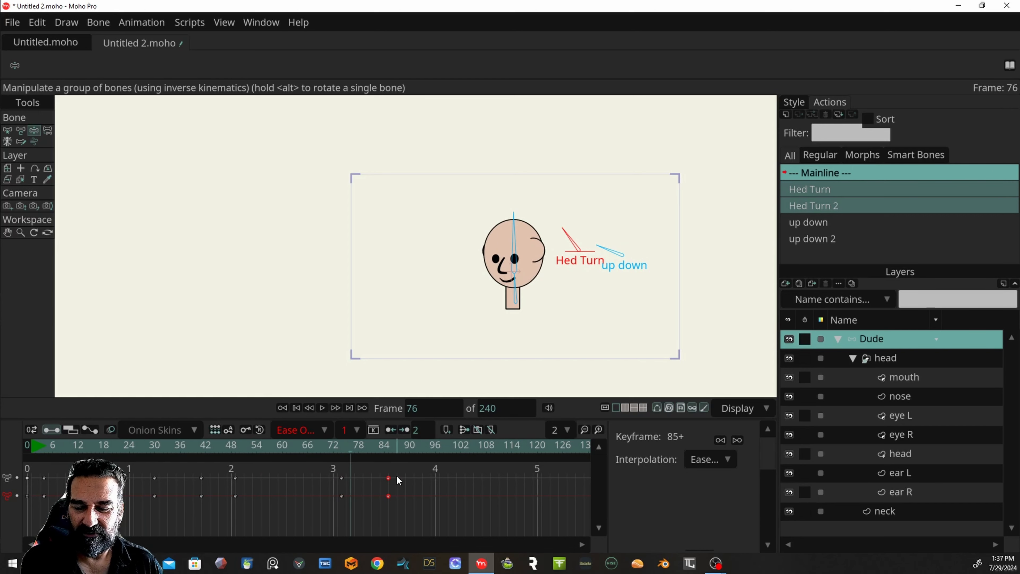
drag(235, 478, 277, 514)
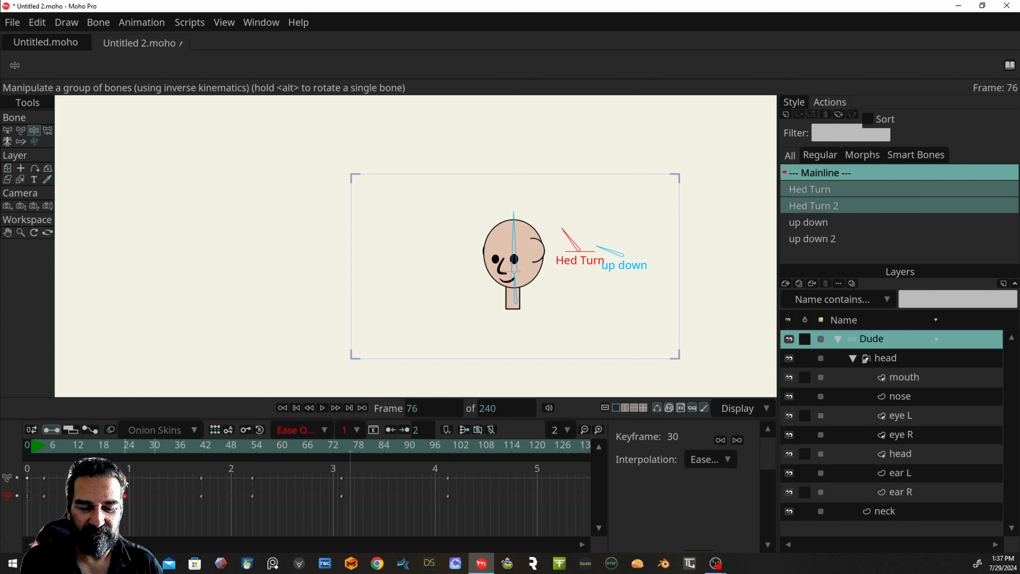
click(42, 448)
key(space)
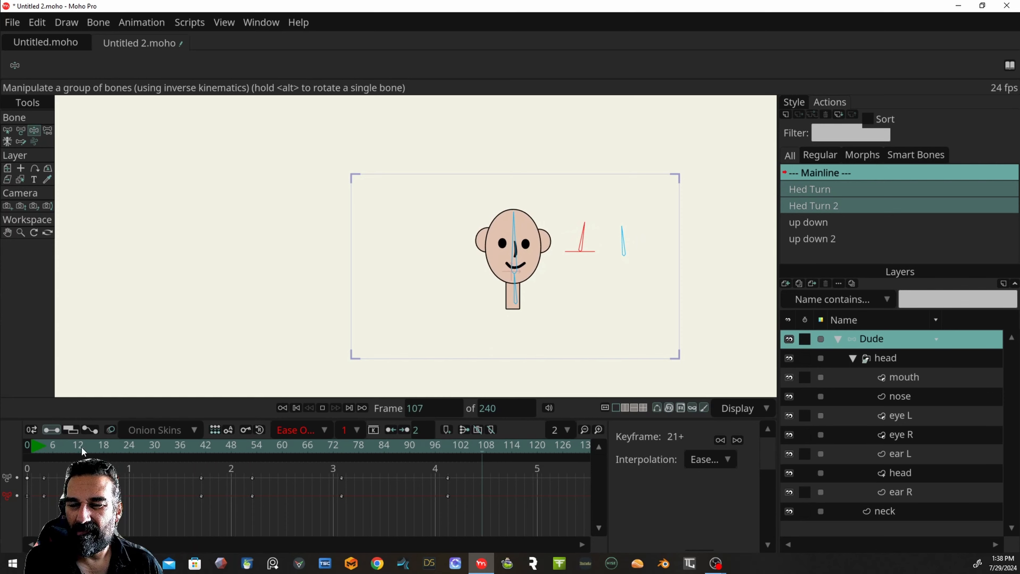
key(space)
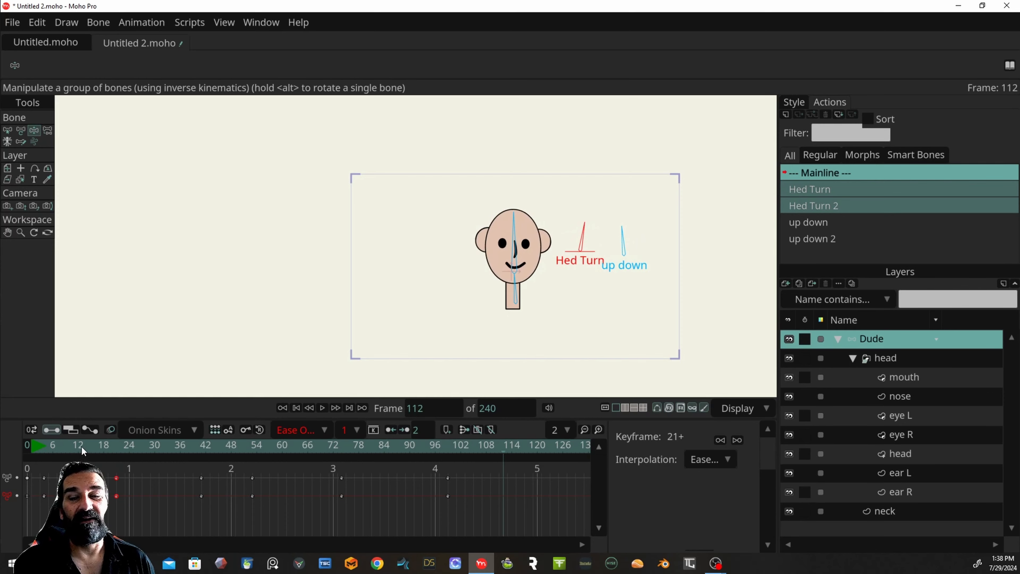